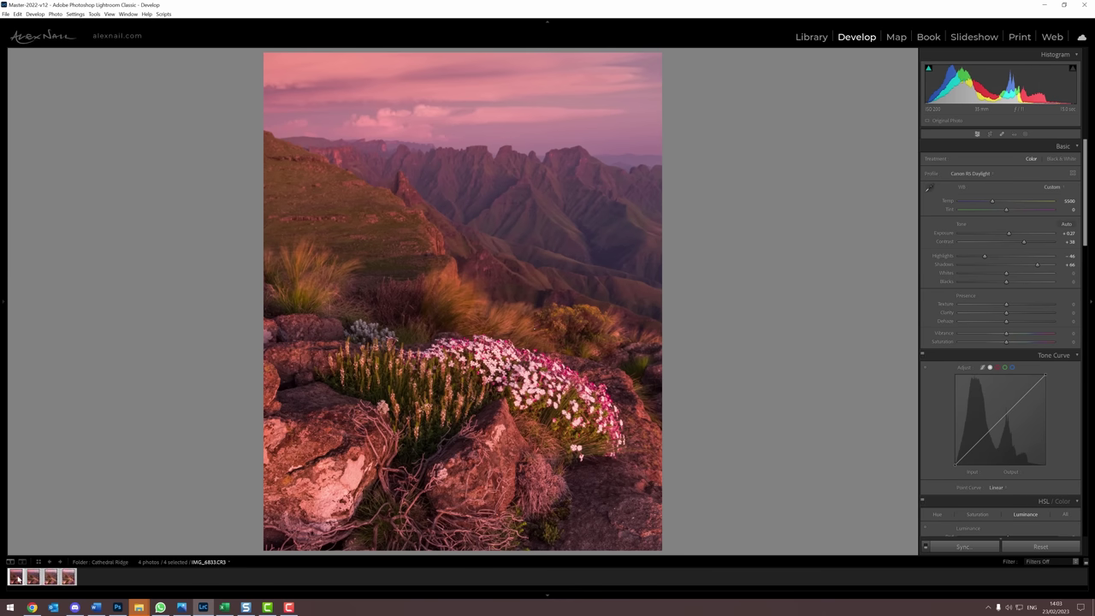
# - Set the exposure of IMG_6836.CR3 to −0.40 and compare it side by side with IMG_6833.CR3
pyautogui.press('n')
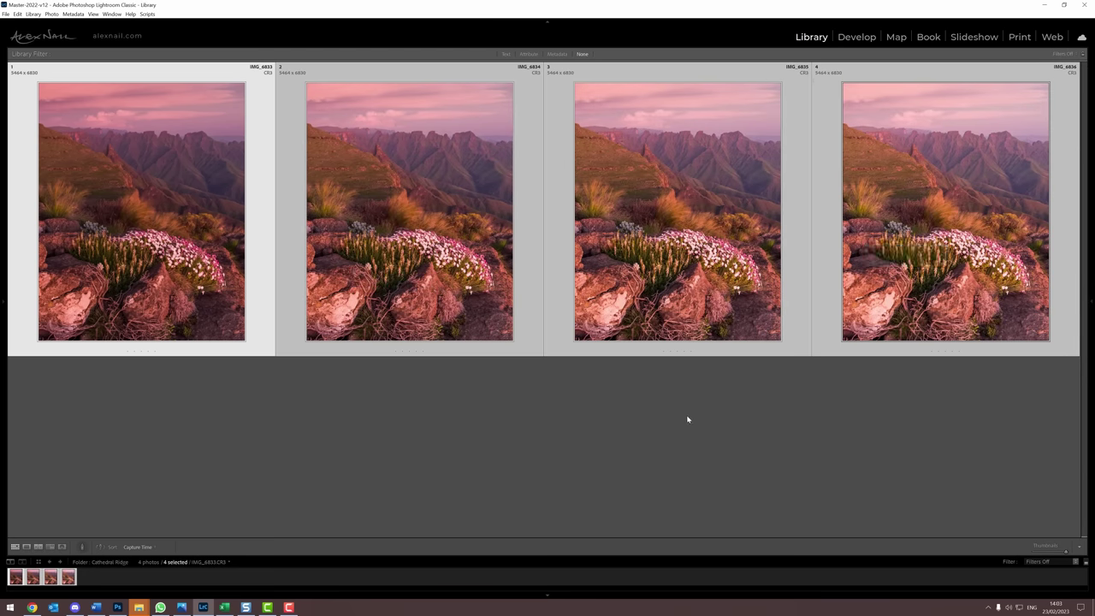
pyautogui.click(389, 478)
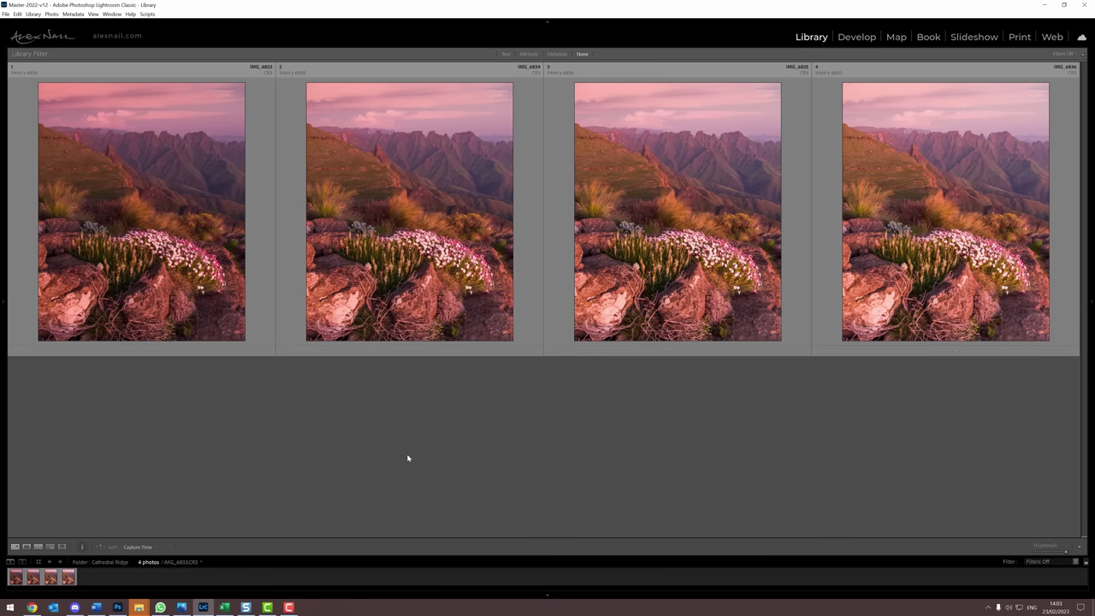
pyautogui.doubleClick(910, 284)
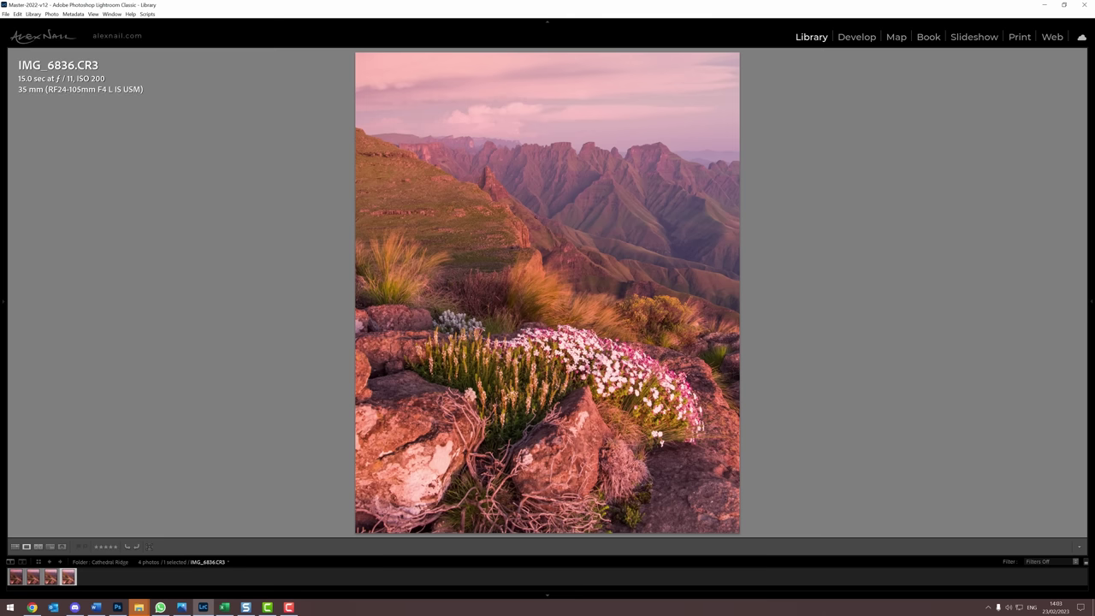
pyautogui.press('d')
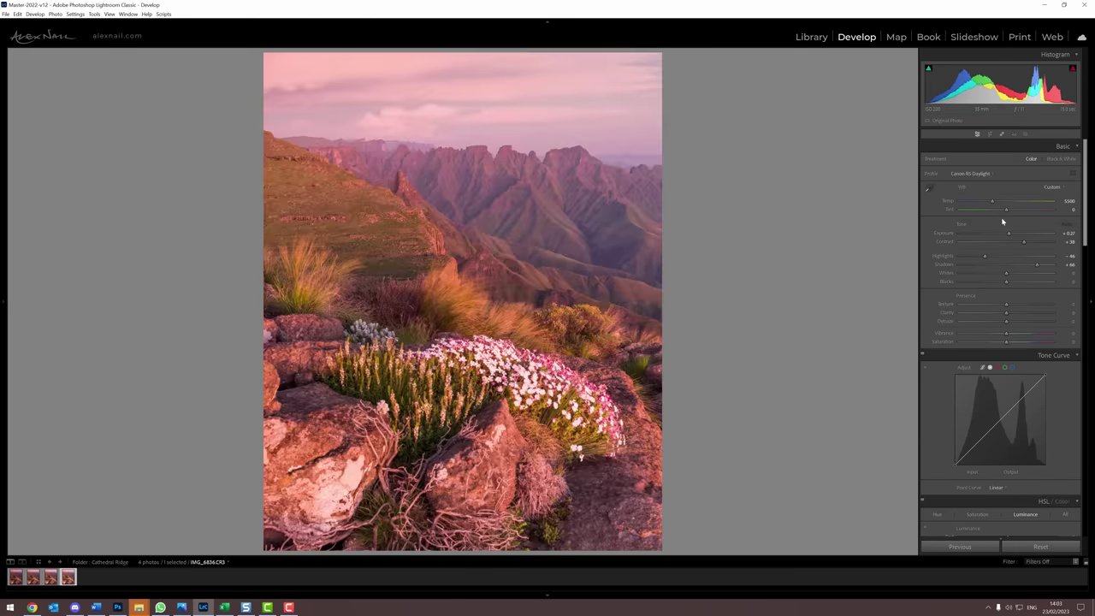
pyautogui.moveTo(1009, 236); pyautogui.dragTo(1003, 236)
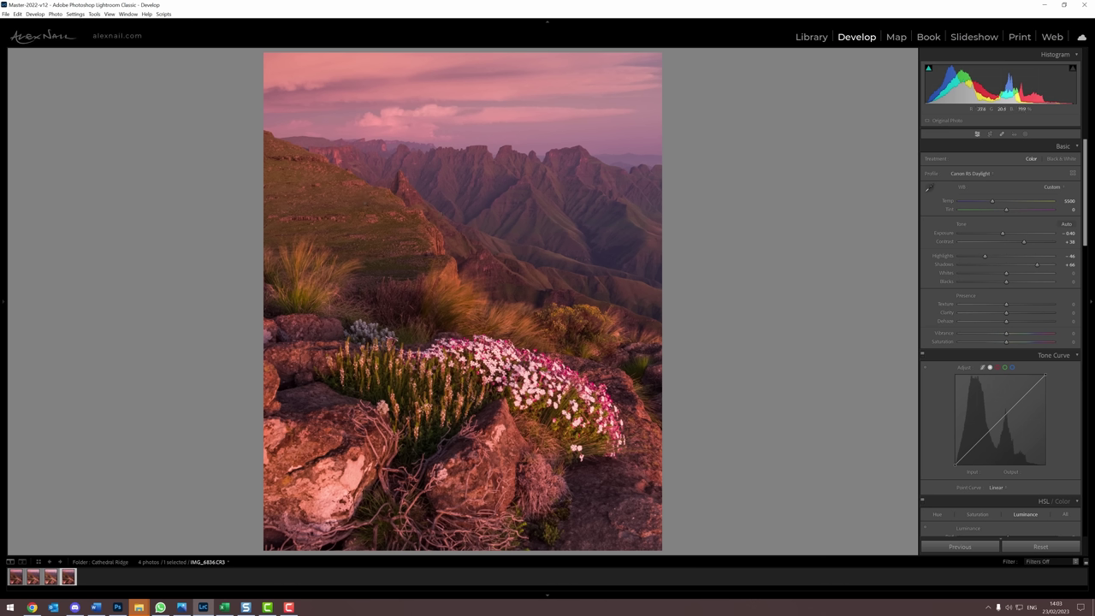
pyautogui.keyDown('ctrl'); pyautogui.click(18, 579); pyautogui.keyUp('ctrl')
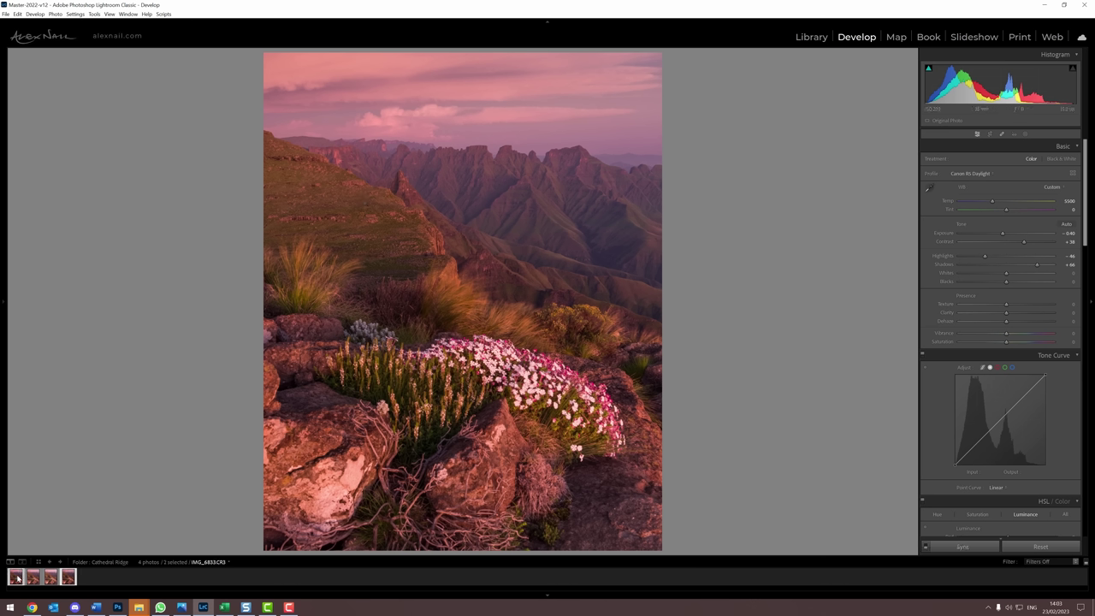
pyautogui.press('c')
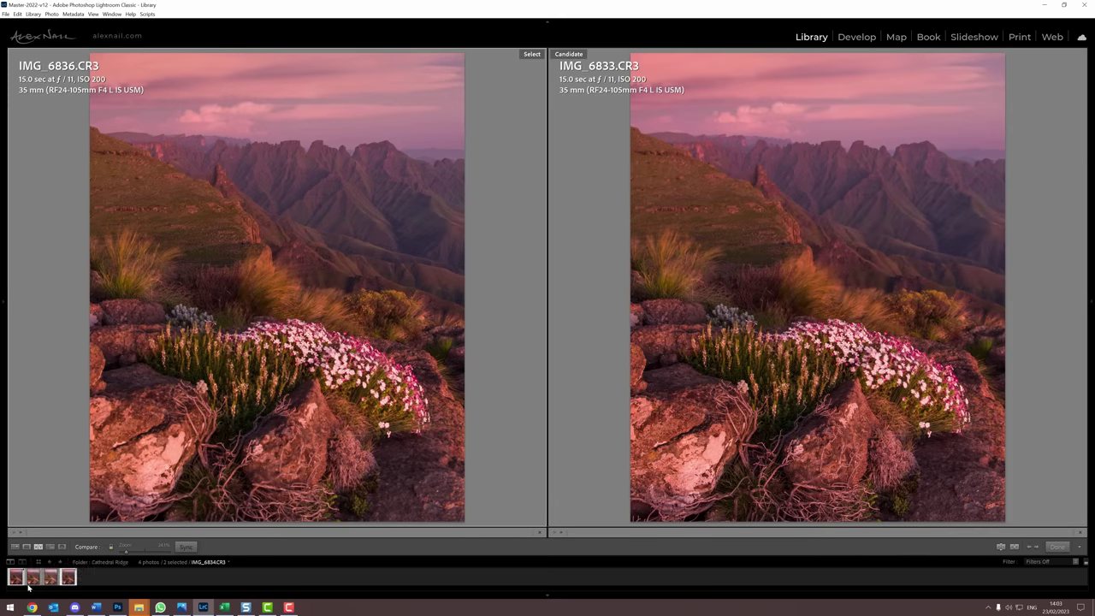
pyautogui.press('d')
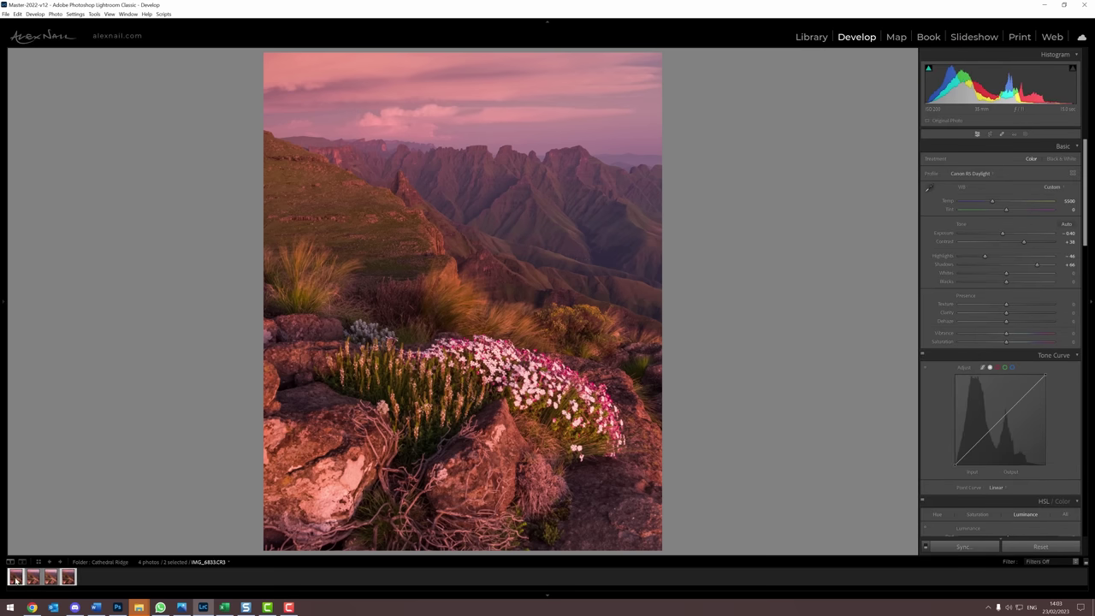
# - Reset the exposure of IMG_6835.CR3 to 0.00
pyautogui.click(51, 577)
pyautogui.click(69, 578)
pyautogui.click(51, 578)
pyautogui.click(50, 578)
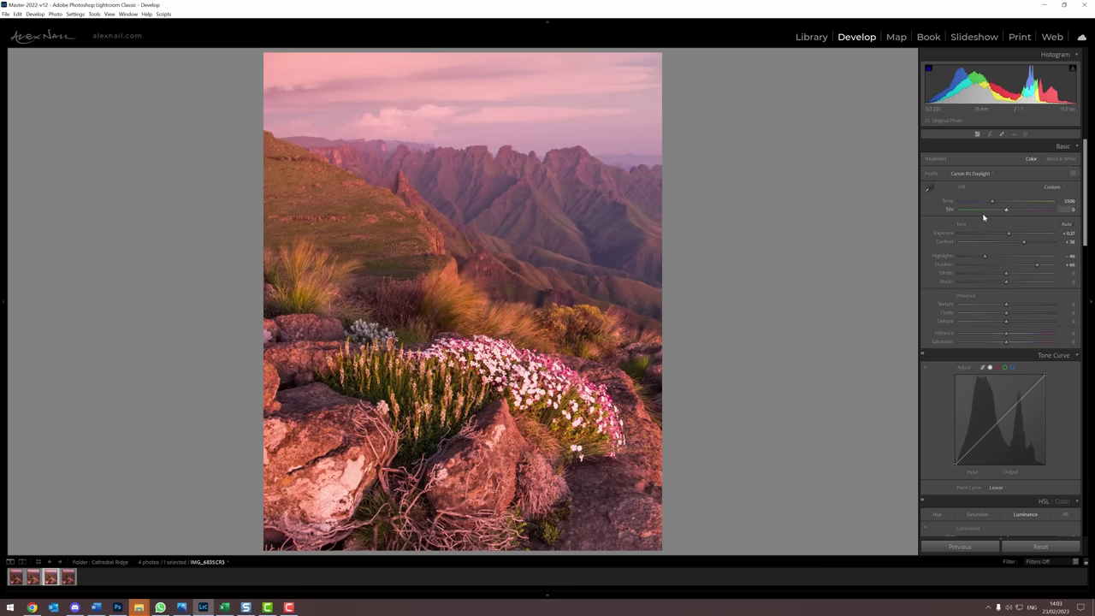
pyautogui.doubleClick(1009, 237)
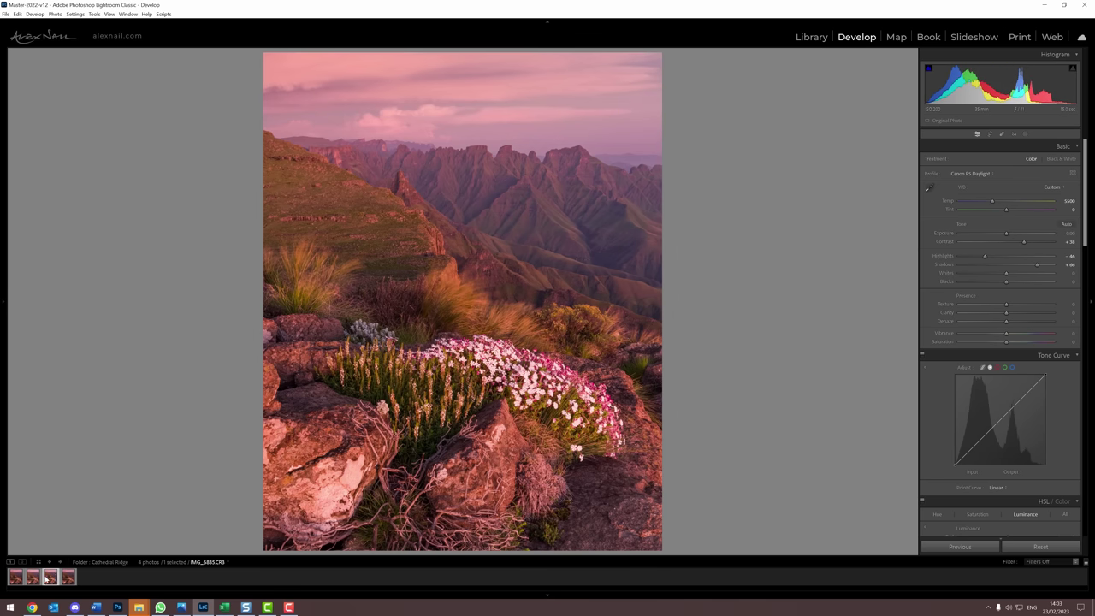
# - Set the exposure of IMG_6834.CR3 to −0.06 and check it against IMG_6833.CR3
pyautogui.hotkey('ctrl', 'z')
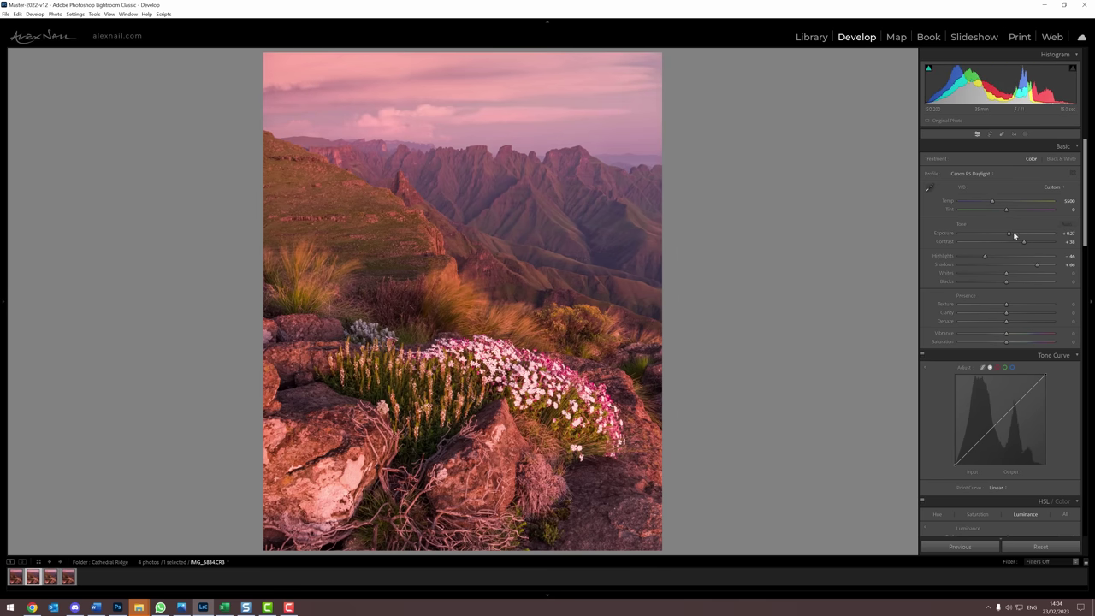
pyautogui.doubleClick(1008, 236)
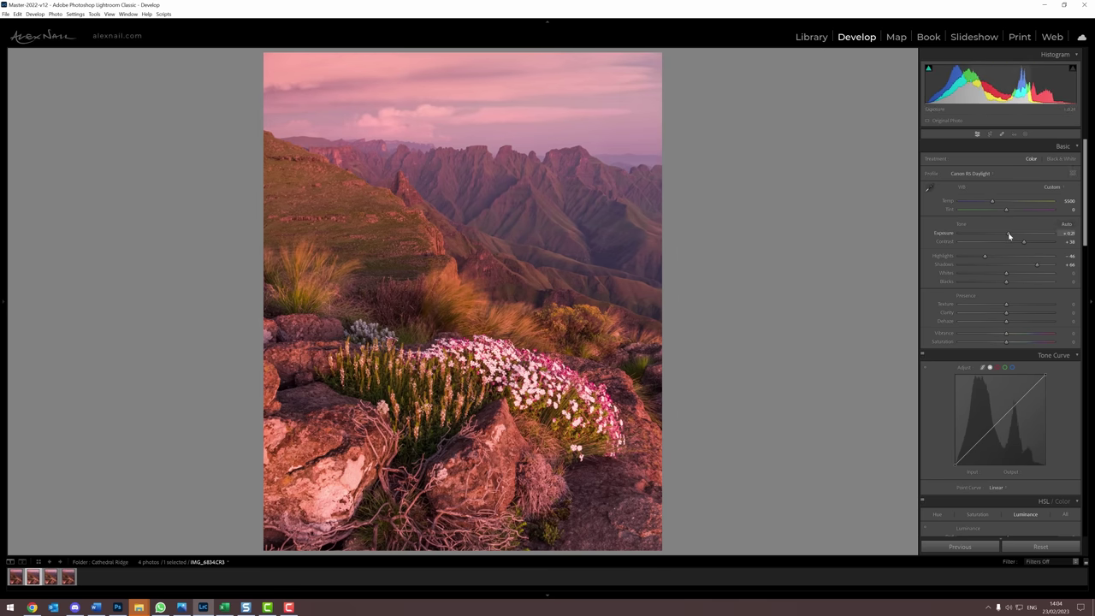
pyautogui.click(19, 578)
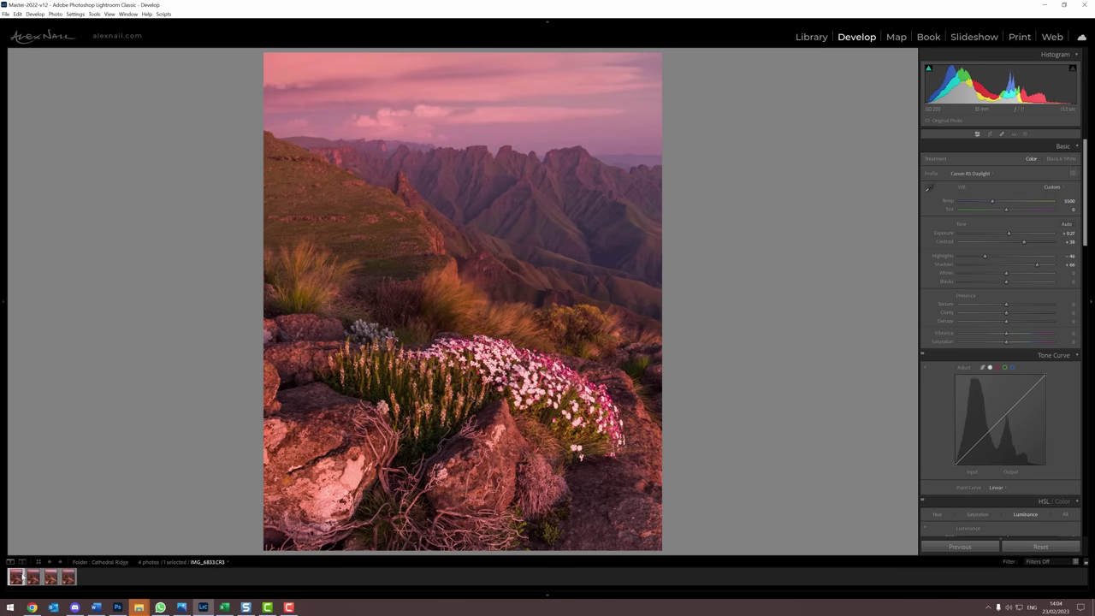
# - Lower the exposure of IMG_6835.CR3 to slightly below zero and compare the brightness of all four frames
pyautogui.click(50, 579)
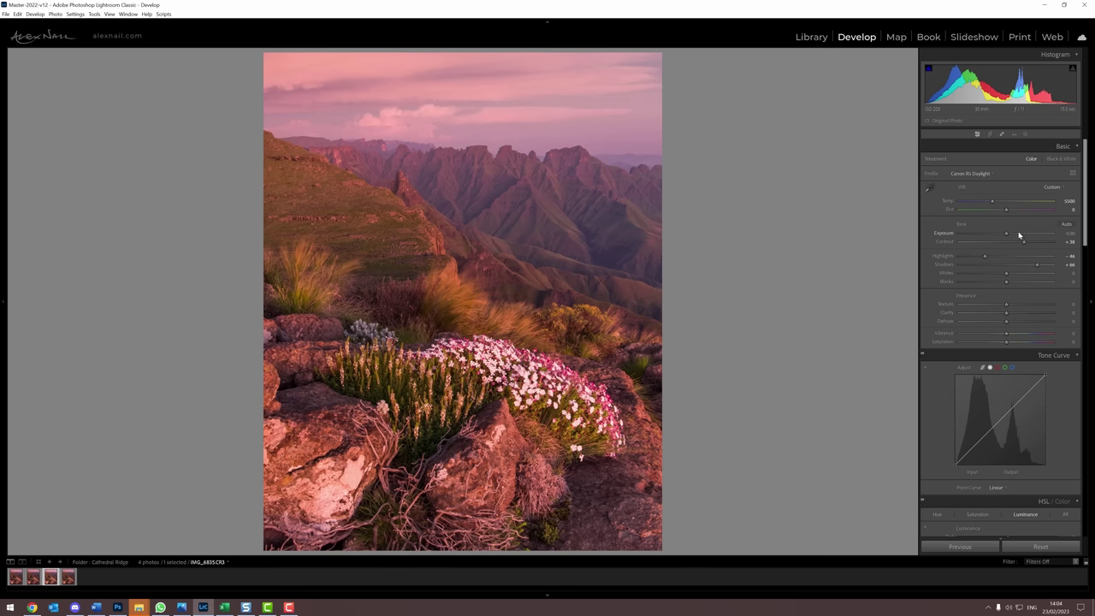
pyautogui.moveTo(1006, 235); pyautogui.dragTo(1005, 236)
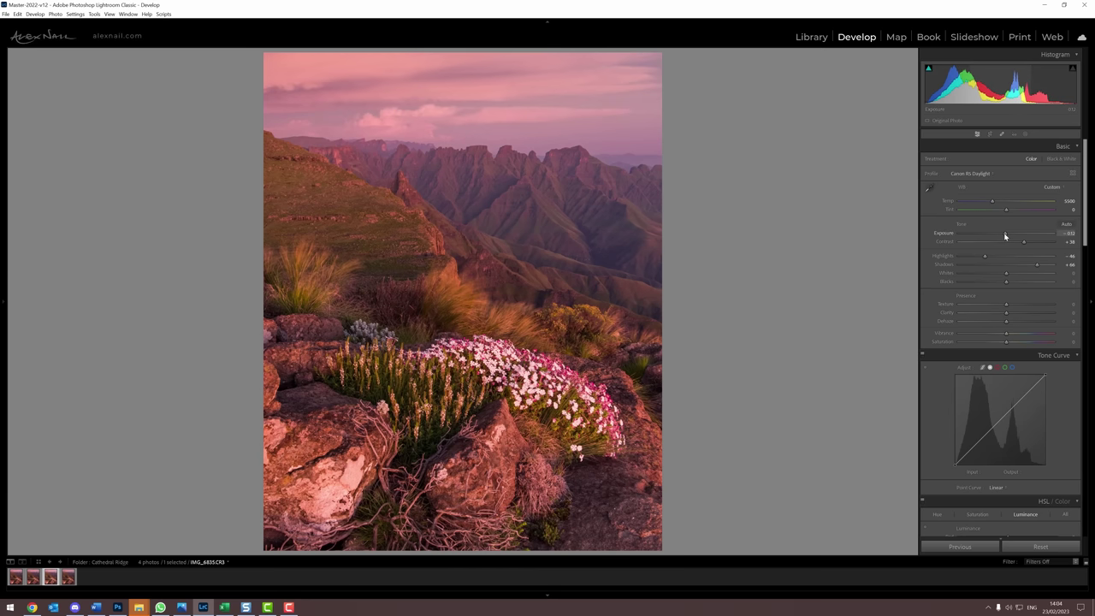
pyautogui.click(36, 579)
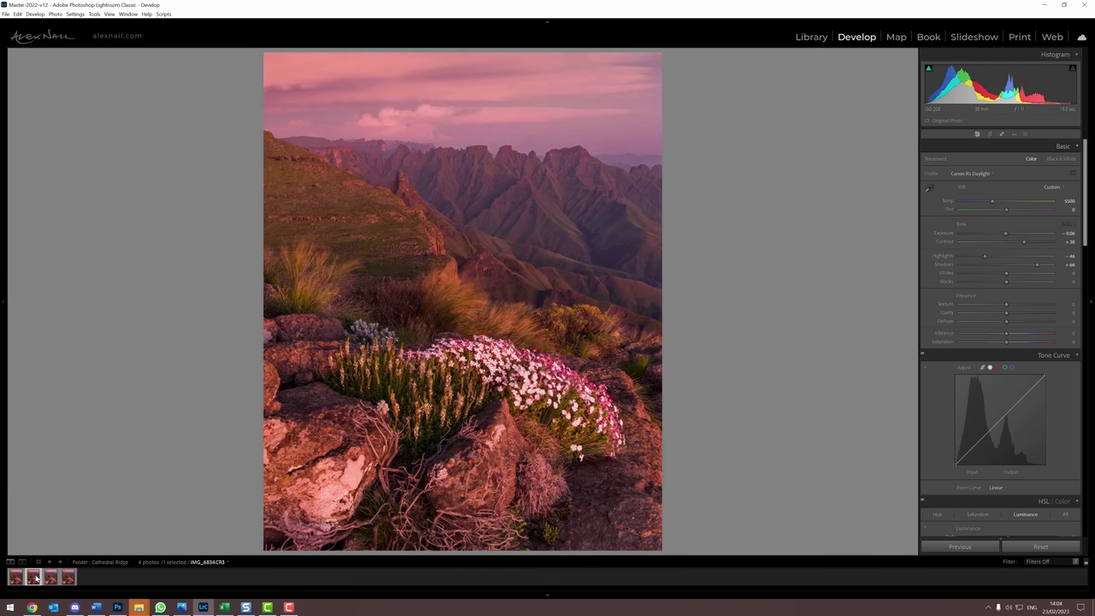
pyautogui.click(50, 578)
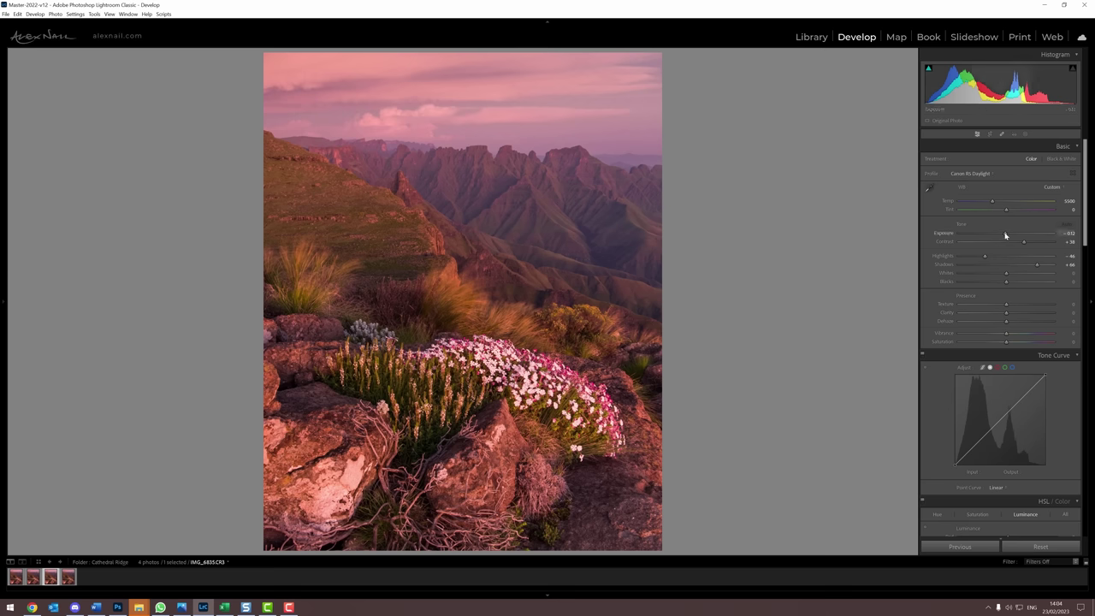
pyautogui.click(32, 578)
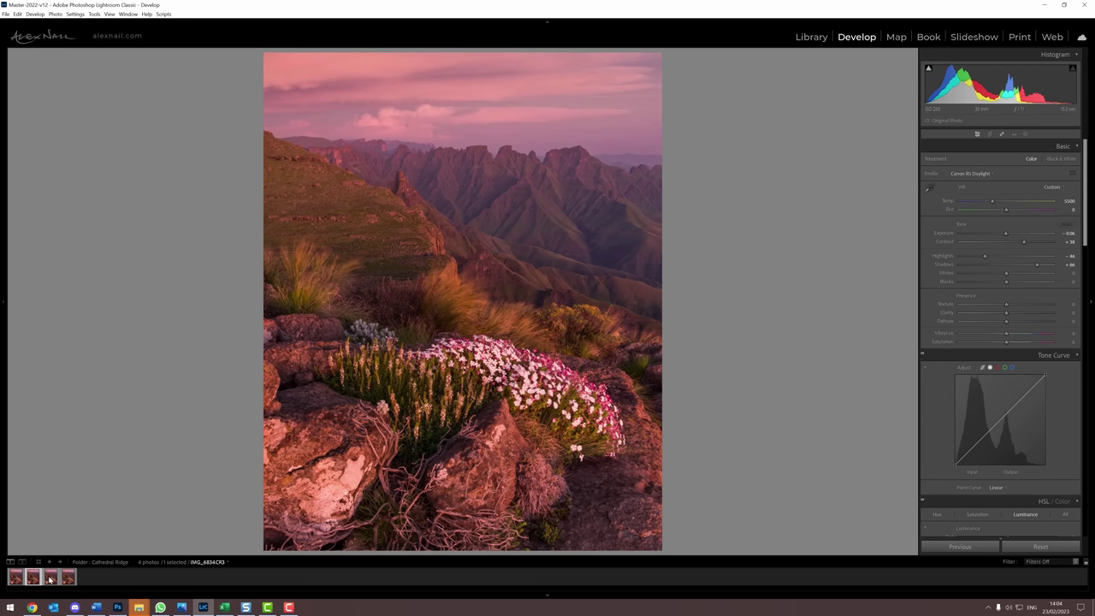
pyautogui.click(69, 578)
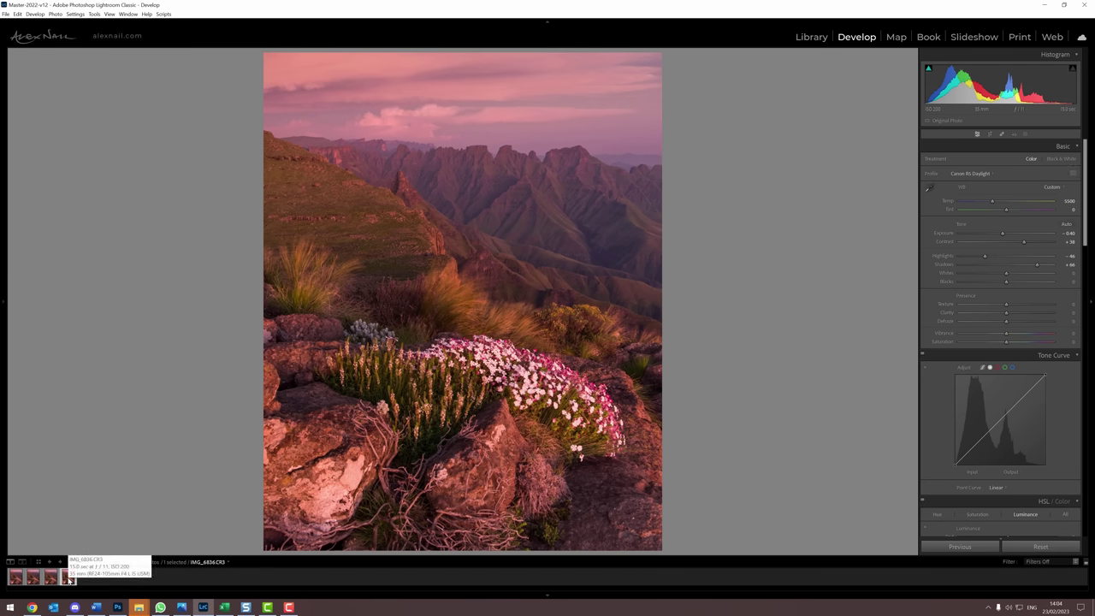
pyautogui.click(49, 578)
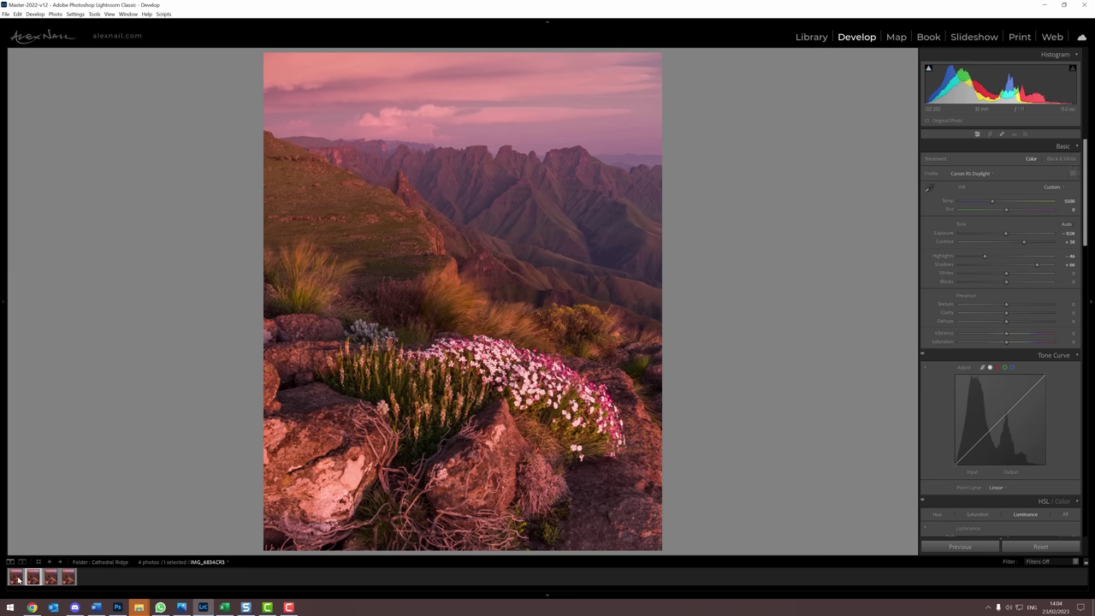
pyautogui.click(14, 579)
pyautogui.click(14, 579)
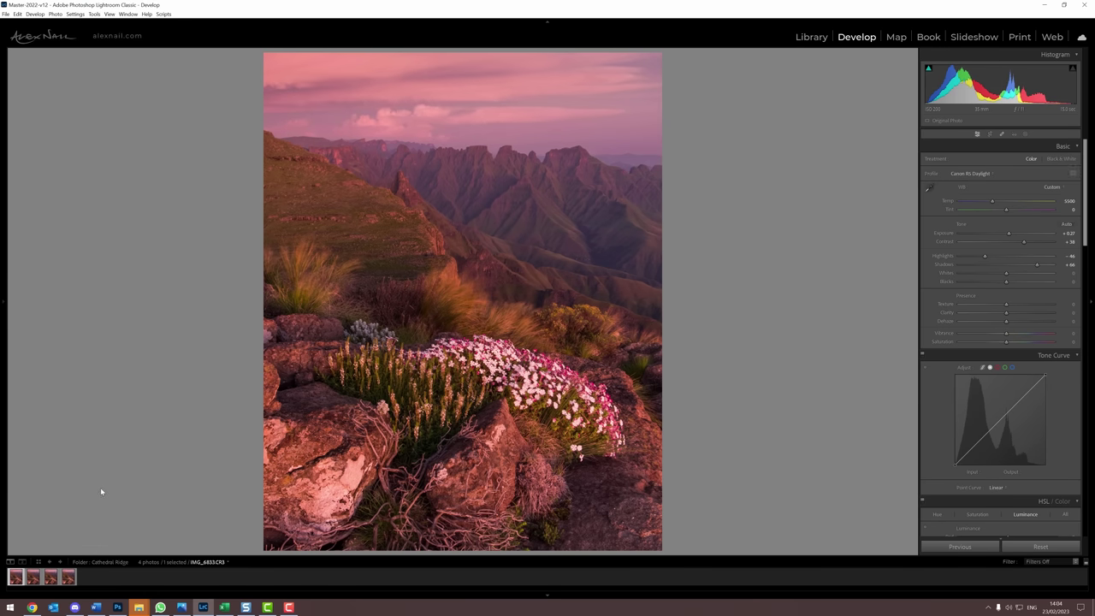
# - Select all four photos in the Library grid and open them as layers in one Photoshop document
pyautogui.press('g')
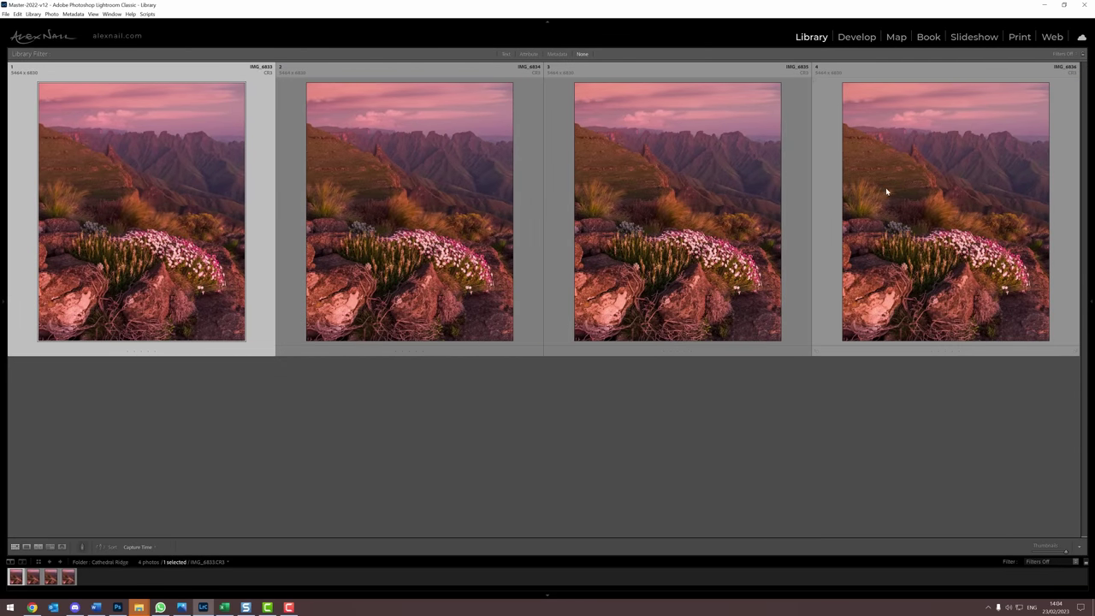
pyautogui.hotkey('ctrl', 'a')
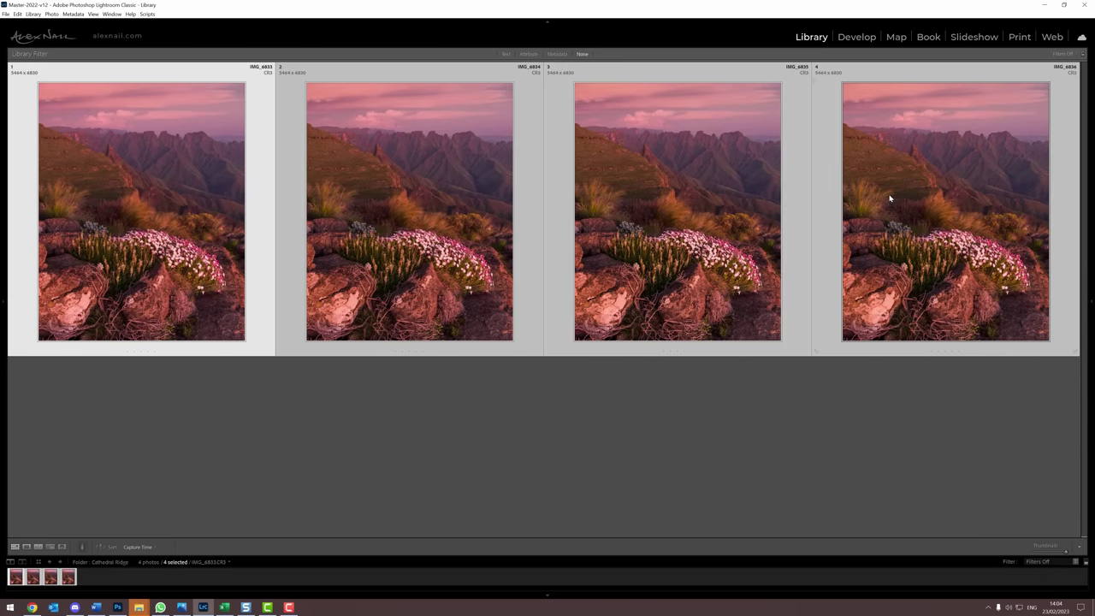
pyautogui.rightClick(868, 195)
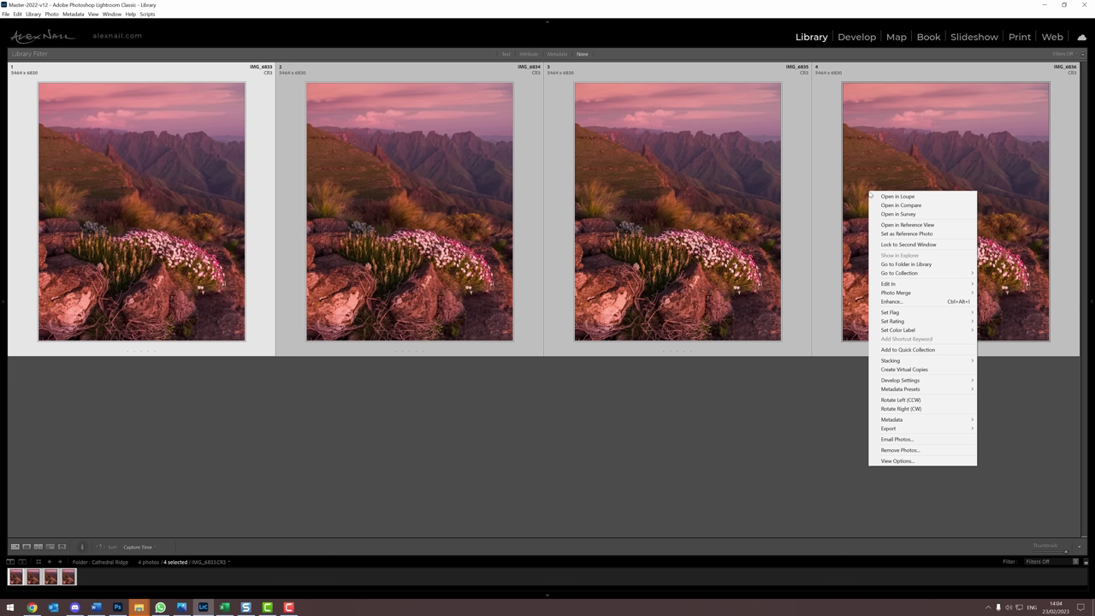
pyautogui.moveTo(887, 287)
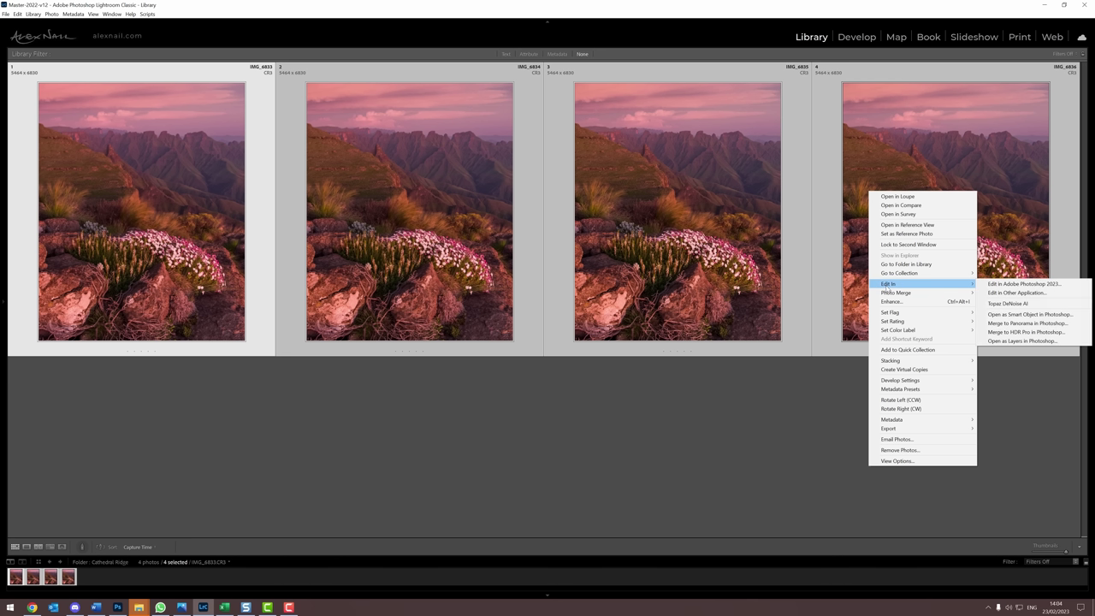
pyautogui.click(1004, 342)
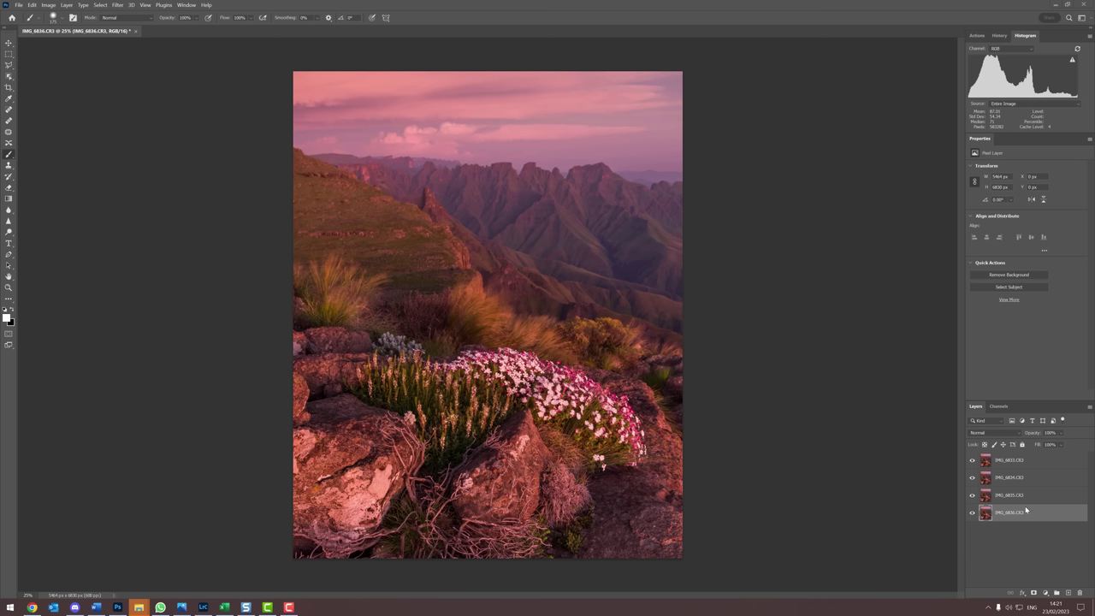
# - Toggle the visibility of the three upper layers to examine the shift between IMG_6833.CR3 and IMG_6836.CR3, leaving all layers shown
pyautogui.click(971, 495)
pyautogui.click(973, 478)
pyautogui.click(971, 463)
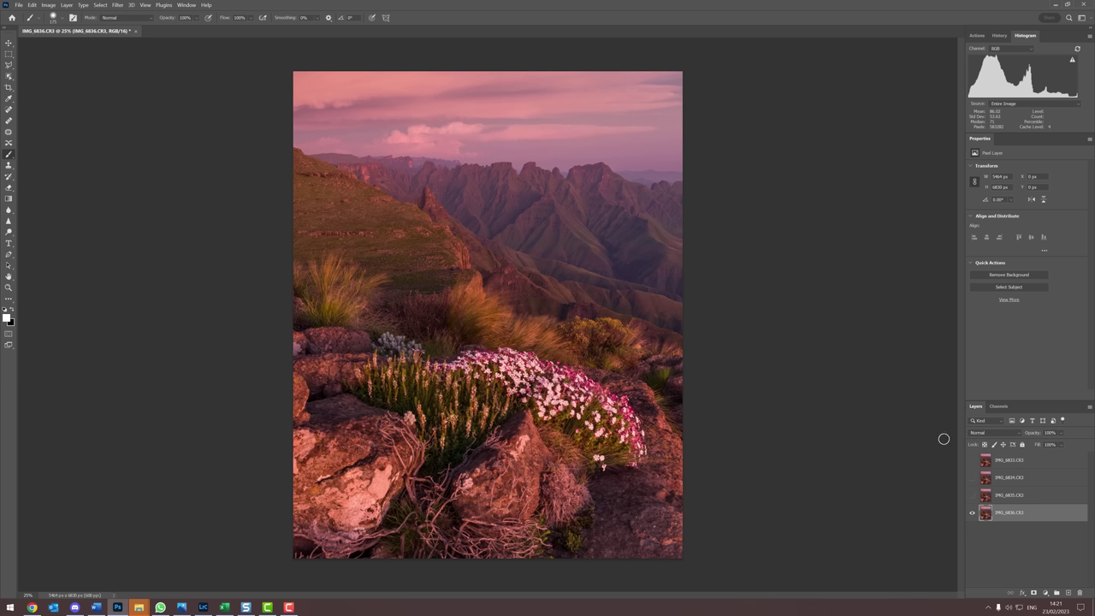
pyautogui.click(972, 463)
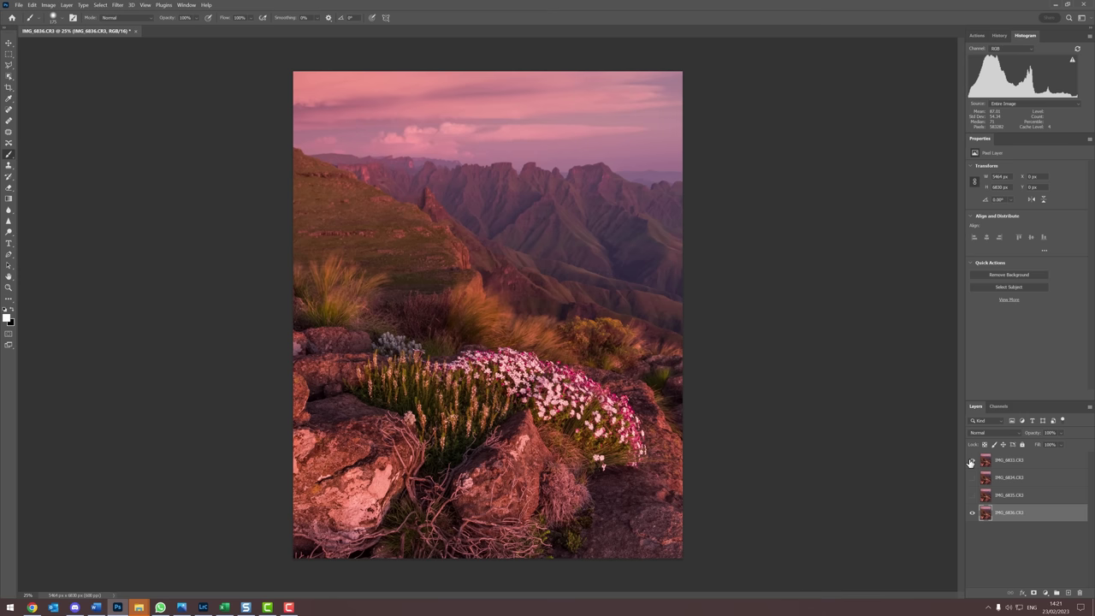
pyautogui.click(972, 462)
pyautogui.click(971, 462)
pyautogui.click(972, 463)
pyautogui.click(971, 462)
pyautogui.click(971, 463)
pyautogui.click(971, 463)
pyautogui.moveTo(972, 477); pyautogui.dragTo(971, 495)
# - Auto-align all four image layers using the Auto projection
pyautogui.click(1010, 462)
pyautogui.keyDown('shift'); pyautogui.click(1012, 513); pyautogui.keyUp('shift')
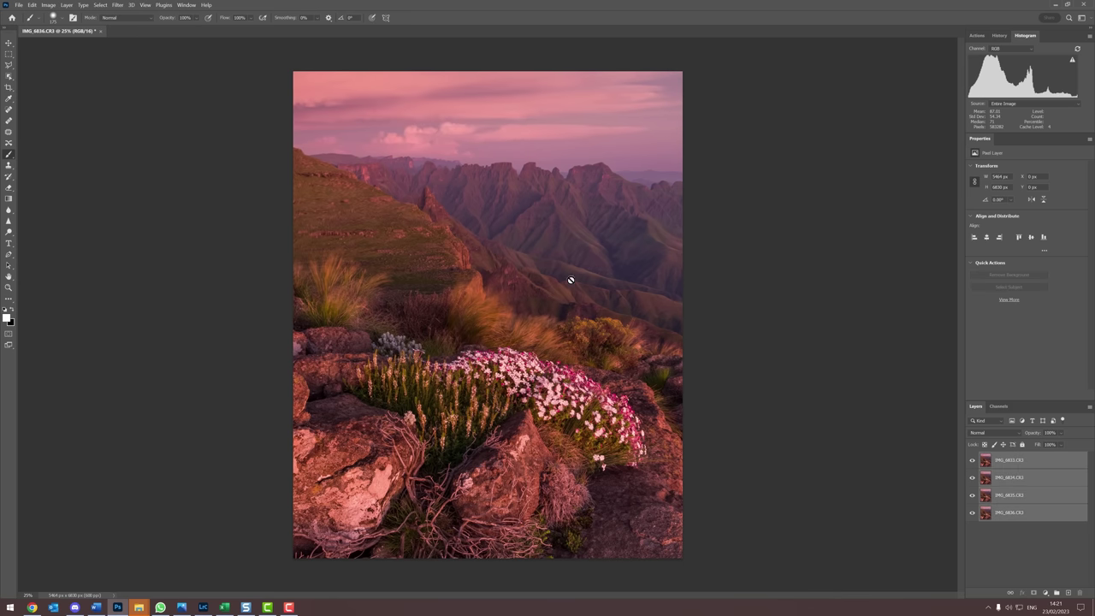
pyautogui.click(31, 6)
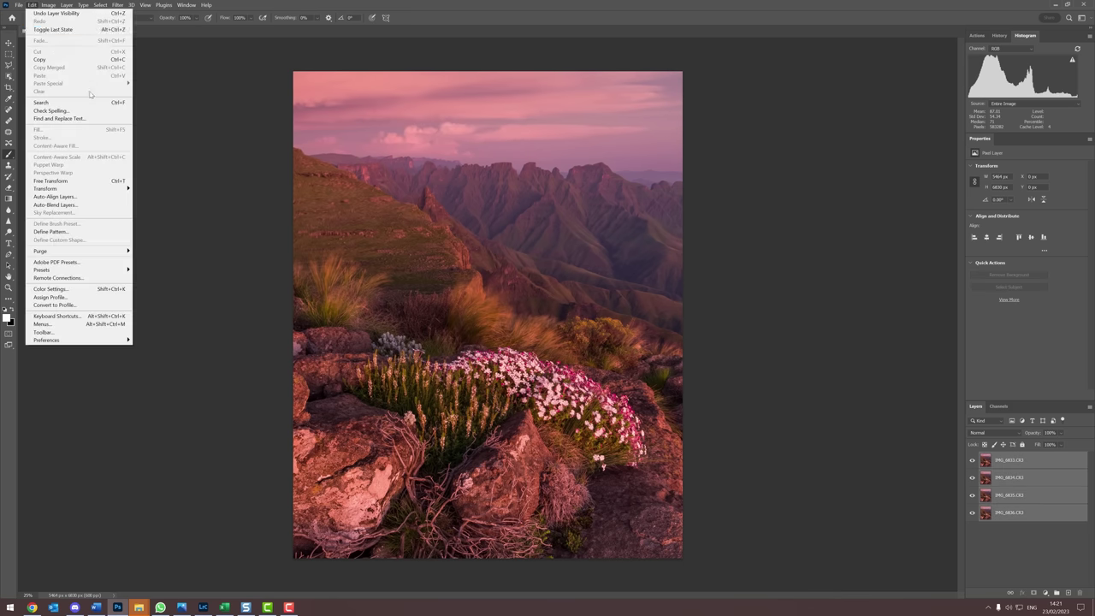
pyautogui.click(73, 198)
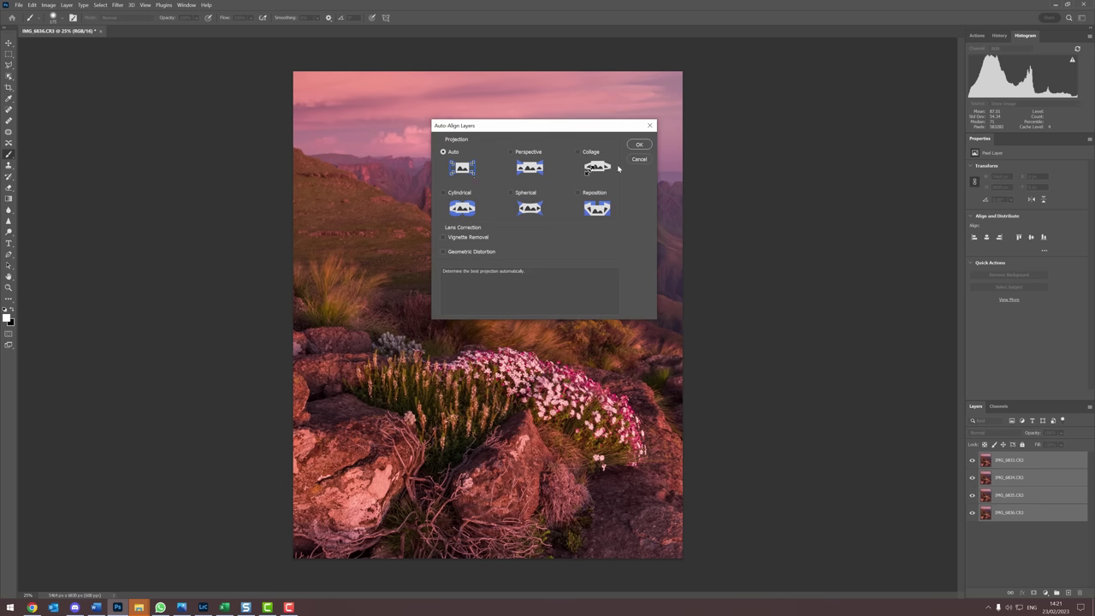
pyautogui.click(638, 145)
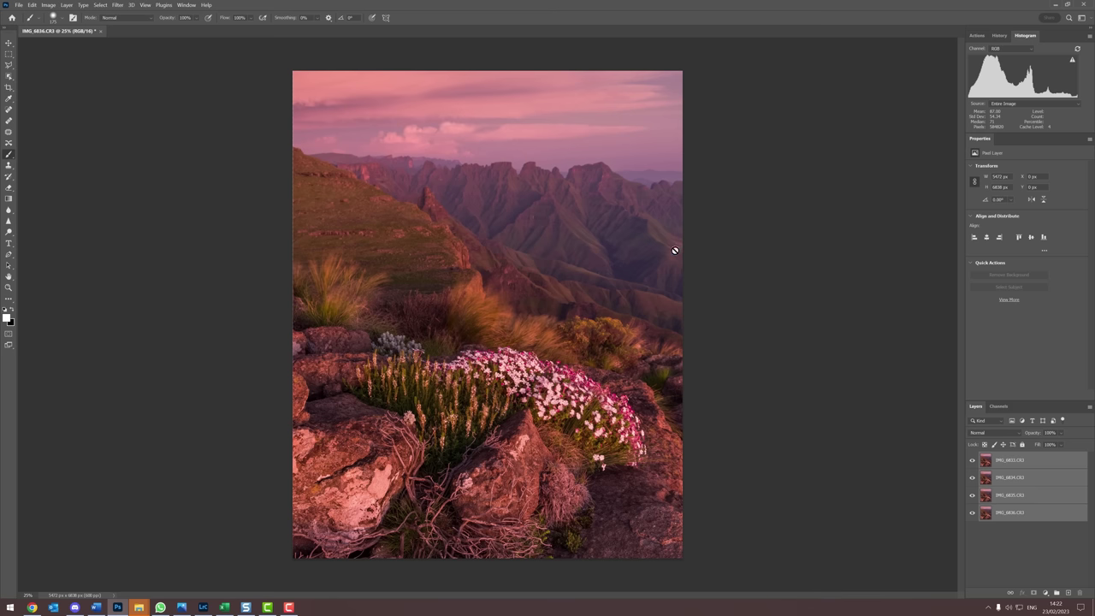
# - Reverse the layer stack so IMG_6836.CR3 is uppermost, followed by IMG_6835.CR3, IMG_6834.CR3 and IMG_6833.CR3
pyautogui.click(1016, 523)
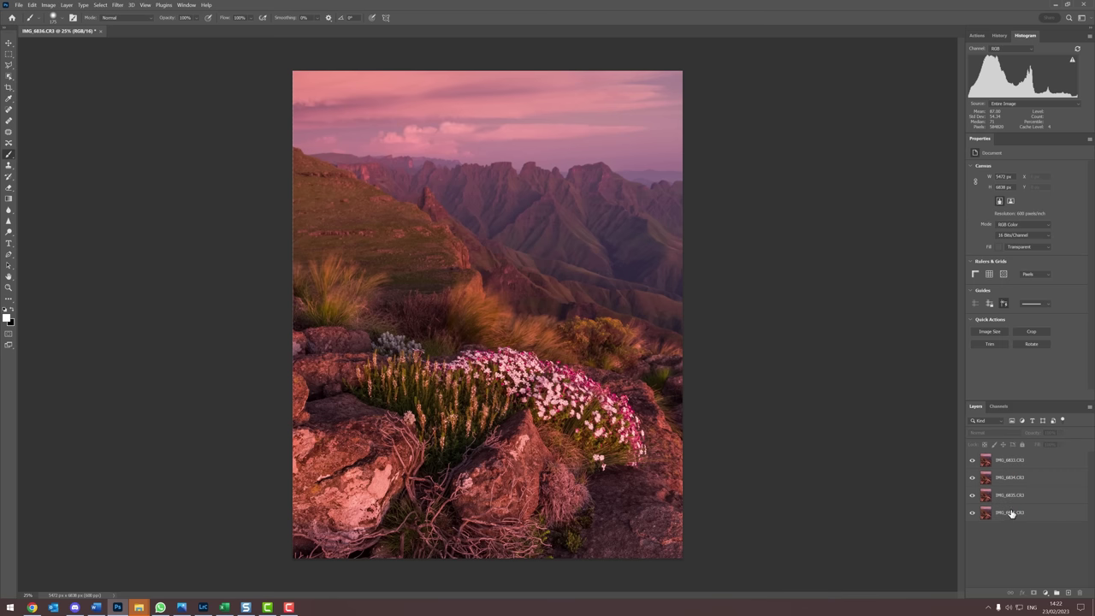
pyautogui.moveTo(1016, 513); pyautogui.dragTo(1019, 524)
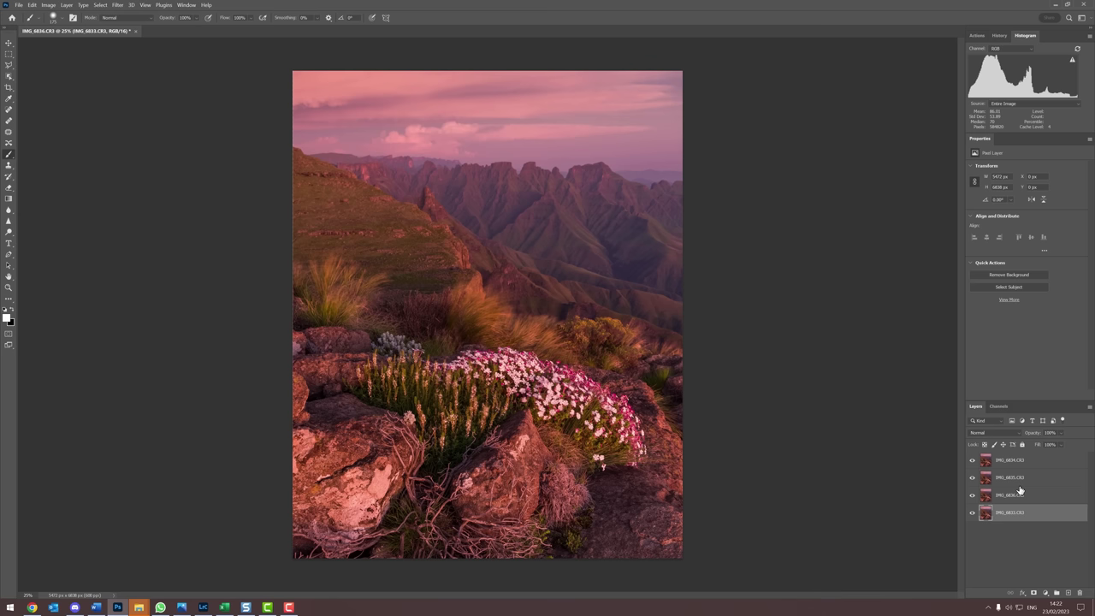
pyautogui.moveTo(1017, 462); pyautogui.dragTo(1017, 490)
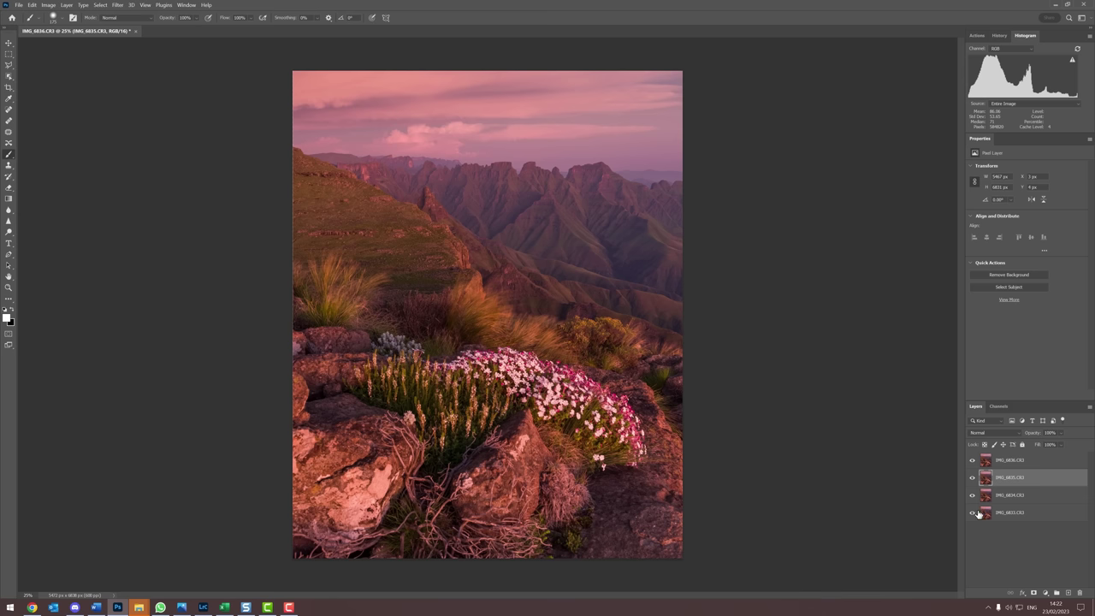
# - Select IMG_6833.CR3 and hide the three layers above it to inspect its foreground at 100%
pyautogui.click(994, 516)
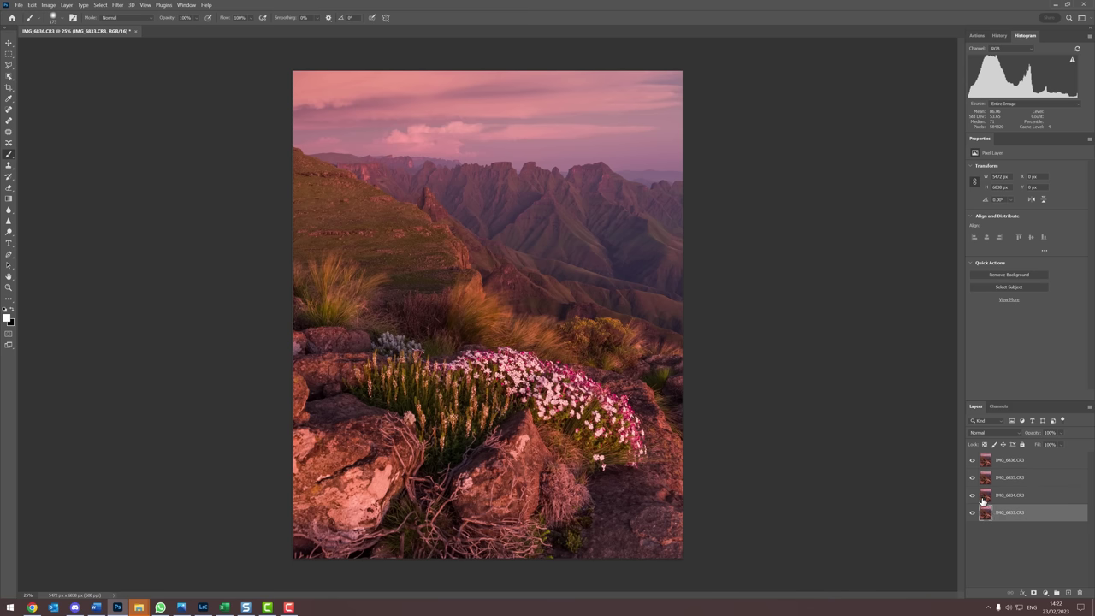
pyautogui.moveTo(972, 497); pyautogui.dragTo(971, 460)
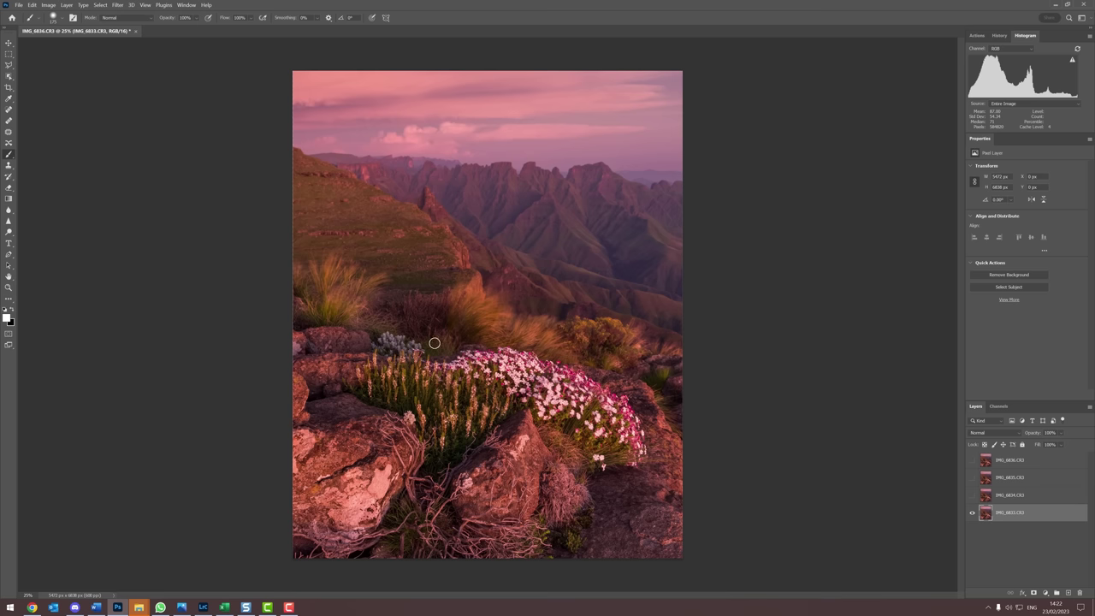
pyautogui.scroll(4, 434, 343)
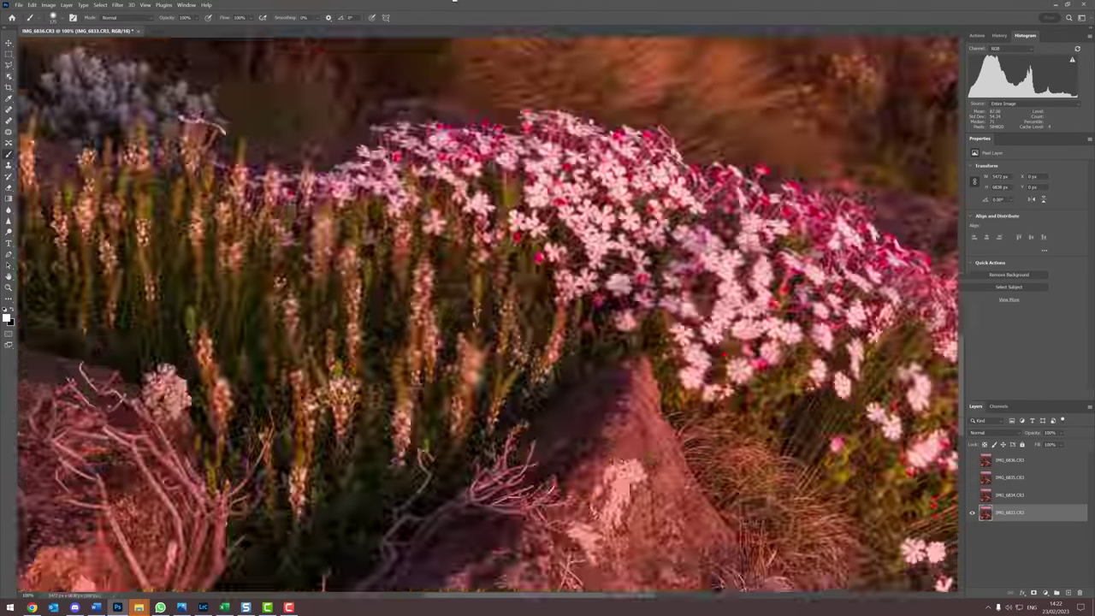
pyautogui.moveTo(434, 343); pyautogui.dragTo(507, 459)
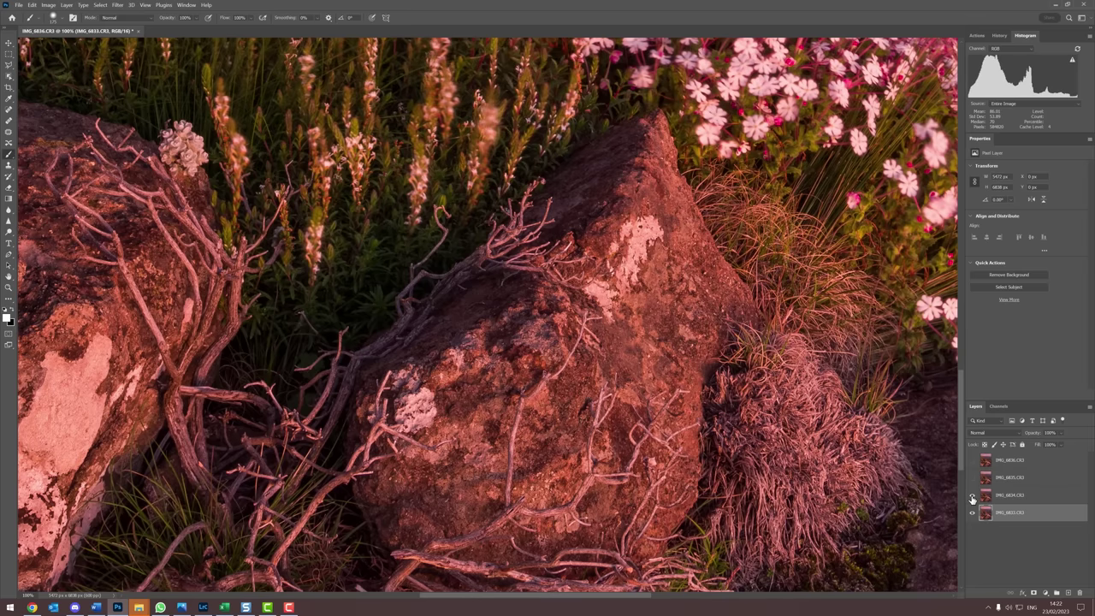
# - Toggle the visibility of IMG_6834.CR3 to compare its sharpness with IMG_6833.CR3 around the rocks and plants, leaving it shown
pyautogui.moveTo(517, 219); pyautogui.dragTo(545, 384)
pyautogui.click(972, 497)
pyautogui.click(972, 497)
pyautogui.click(972, 496)
pyautogui.click(972, 497)
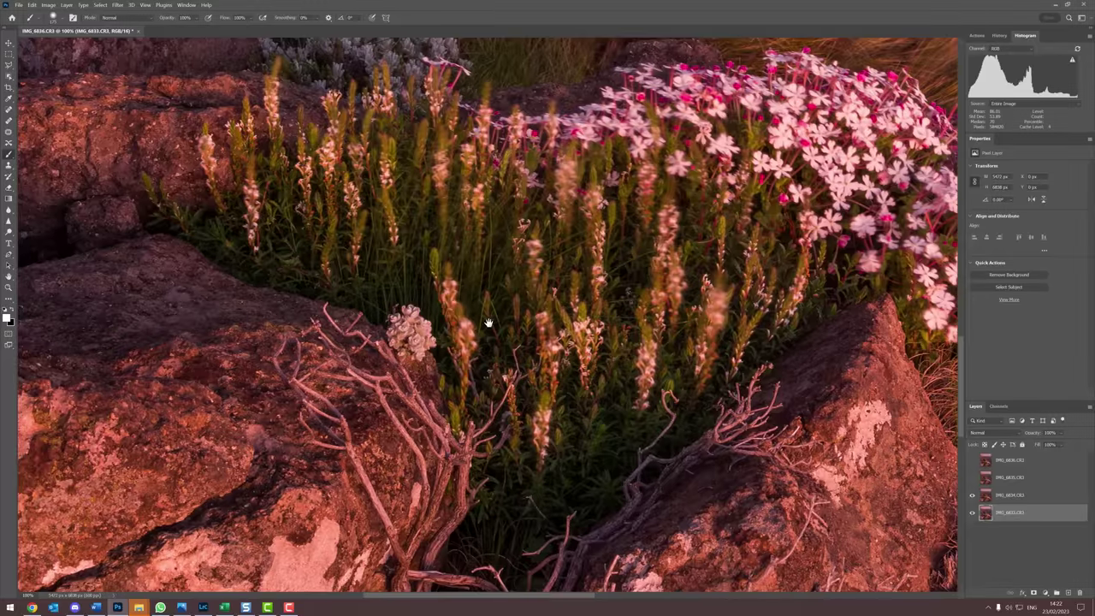
pyautogui.moveTo(488, 317); pyautogui.dragTo(556, 318)
pyautogui.moveTo(206, 214); pyautogui.dragTo(213, 160)
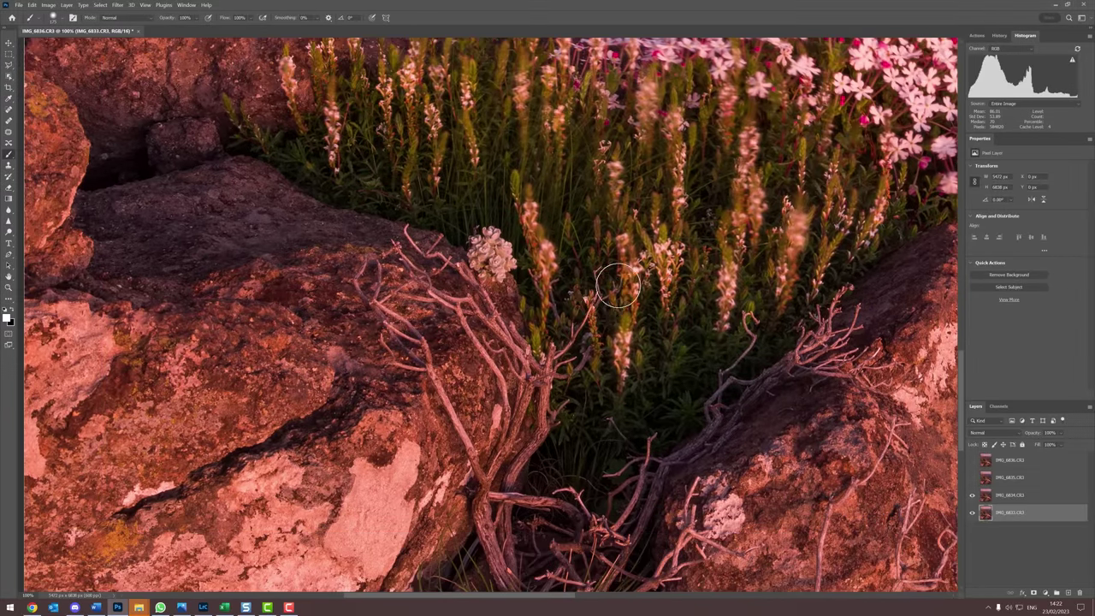
# - Add a black layer mask to IMG_6834.CR3 that hides the whole layer
pyautogui.click(31, 5)
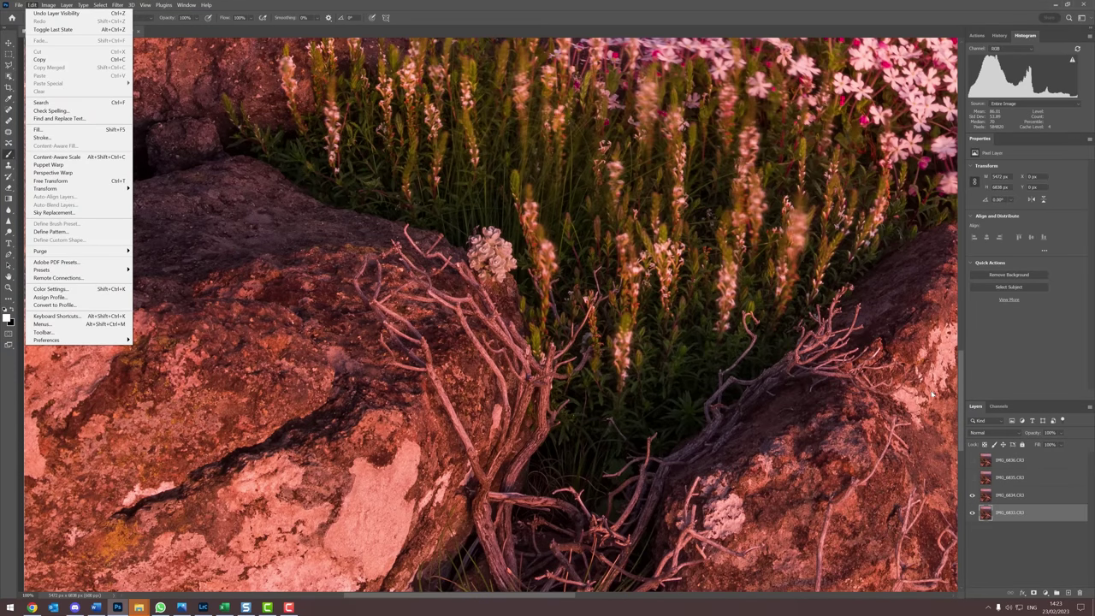
pyautogui.click(1001, 497)
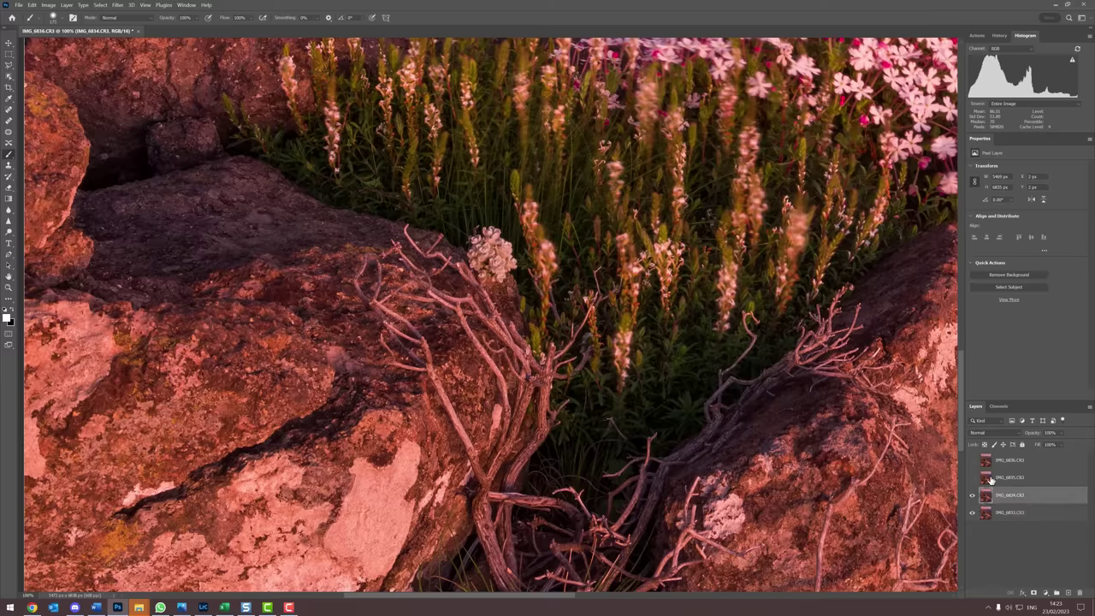
pyautogui.keyDown('alt'); pyautogui.click(1033, 593); pyautogui.keyUp('alt')
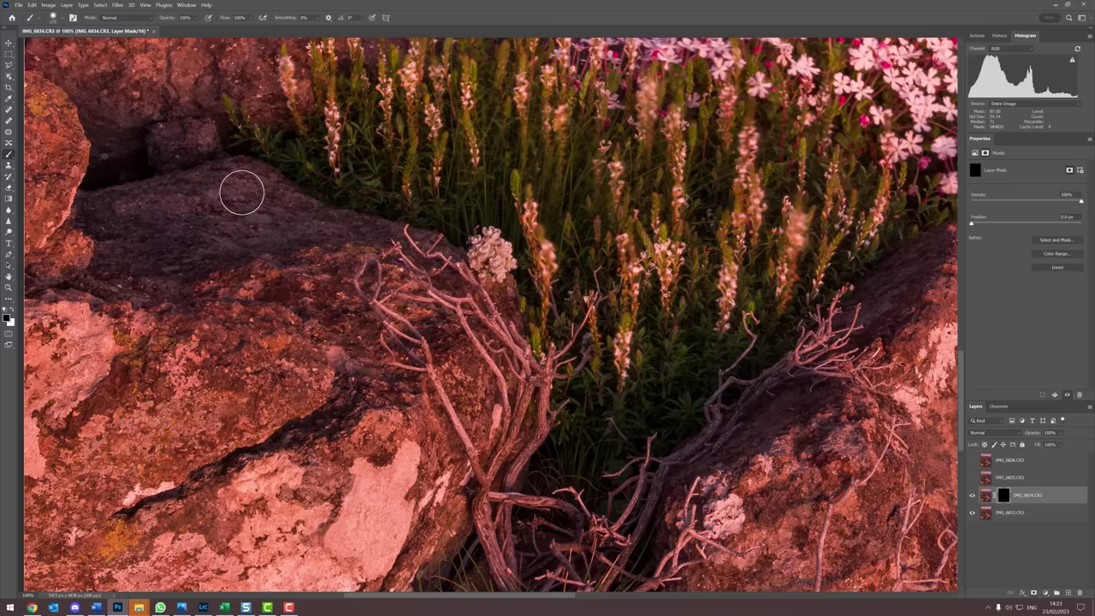
# - Paint white with an enlarged soft brush on the IMG_6834.CR3 mask over the left rock's upper part and the plants behind it
pyautogui.press(']')
pyautogui.press(']')
pyautogui.press(']')
pyautogui.press(']')
pyautogui.press(']')
pyautogui.press(']')
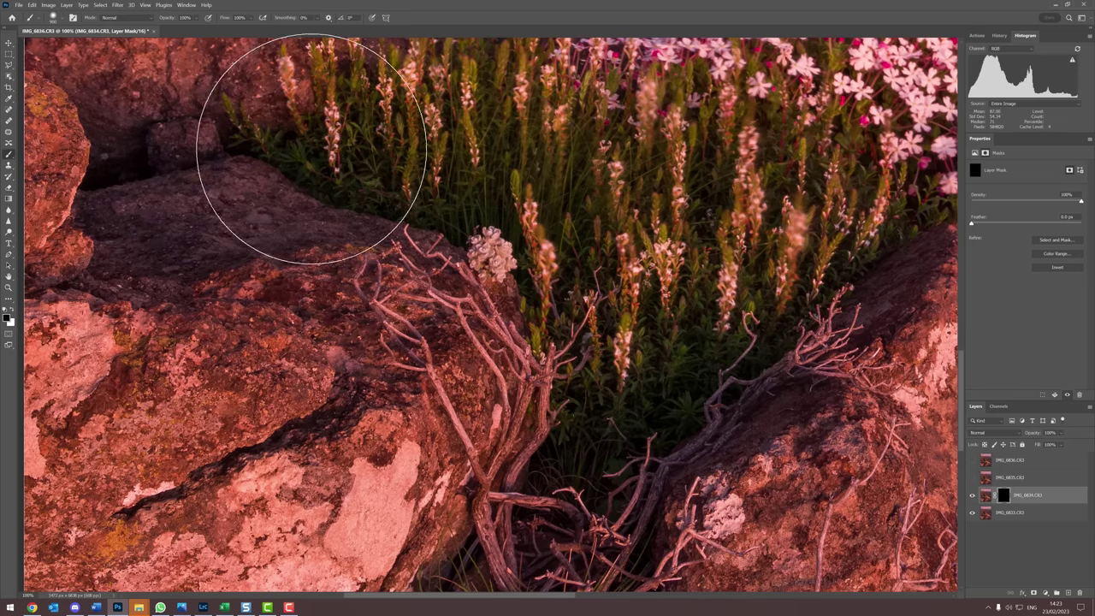
pyautogui.moveTo(181, 166)
pyautogui.mouseDown()
pyautogui.moveTo(359, 214)
pyautogui.moveTo(330, 183)
pyautogui.mouseUp()
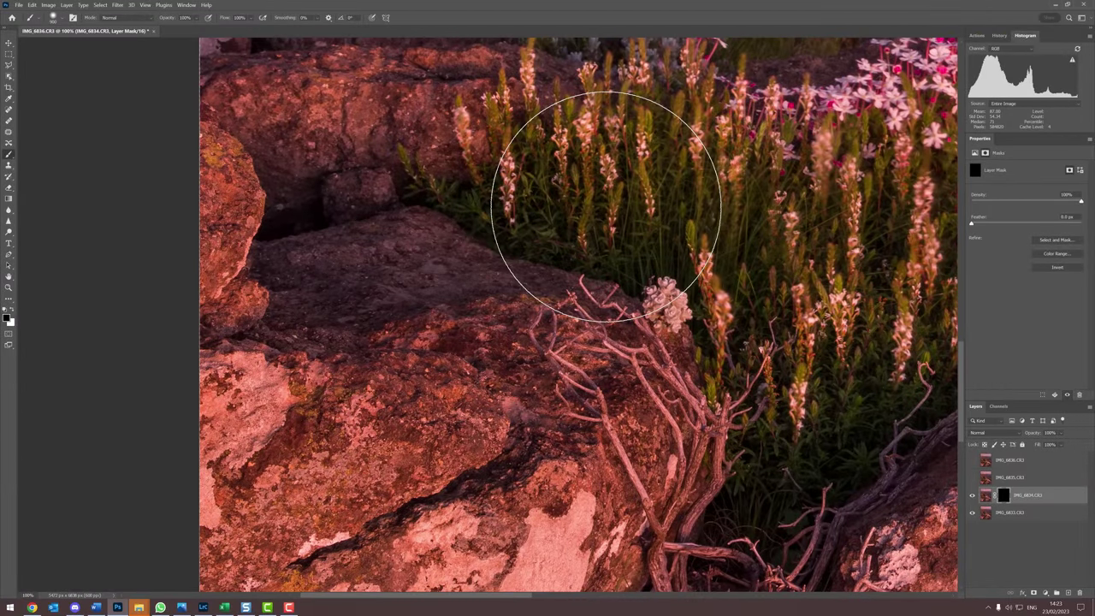
pyautogui.press('x')
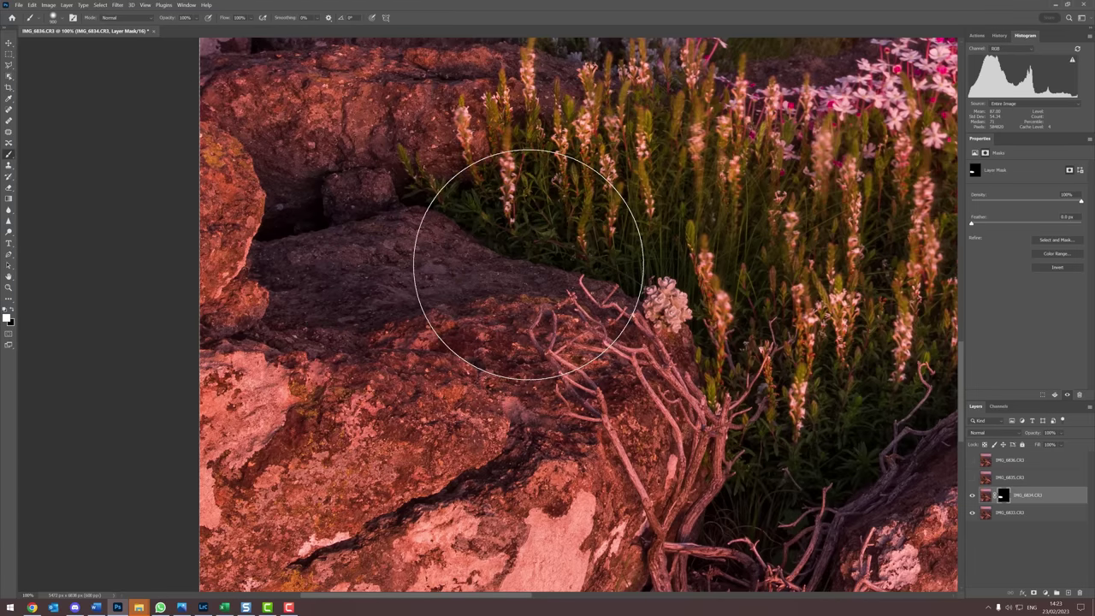
pyautogui.moveTo(529, 266); pyautogui.dragTo(379, 147)
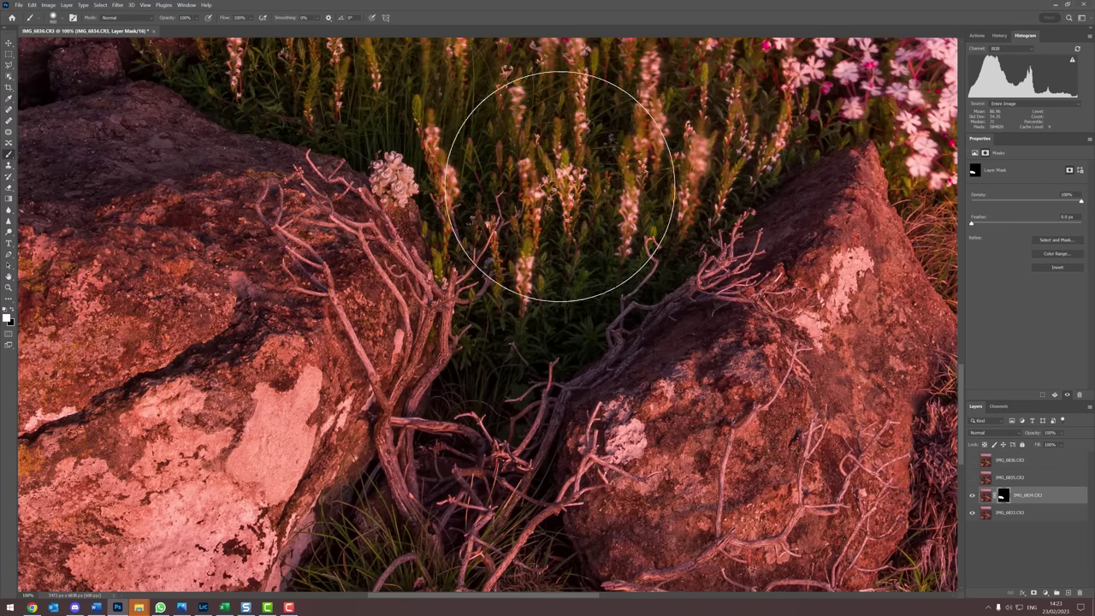
# - Extend the white area of the IMG_6834.CR3 mask across the middle plants, the central rock's tip, the flowers and the right-hand rock
pyautogui.moveTo(606, 175); pyautogui.dragTo(324, 205)
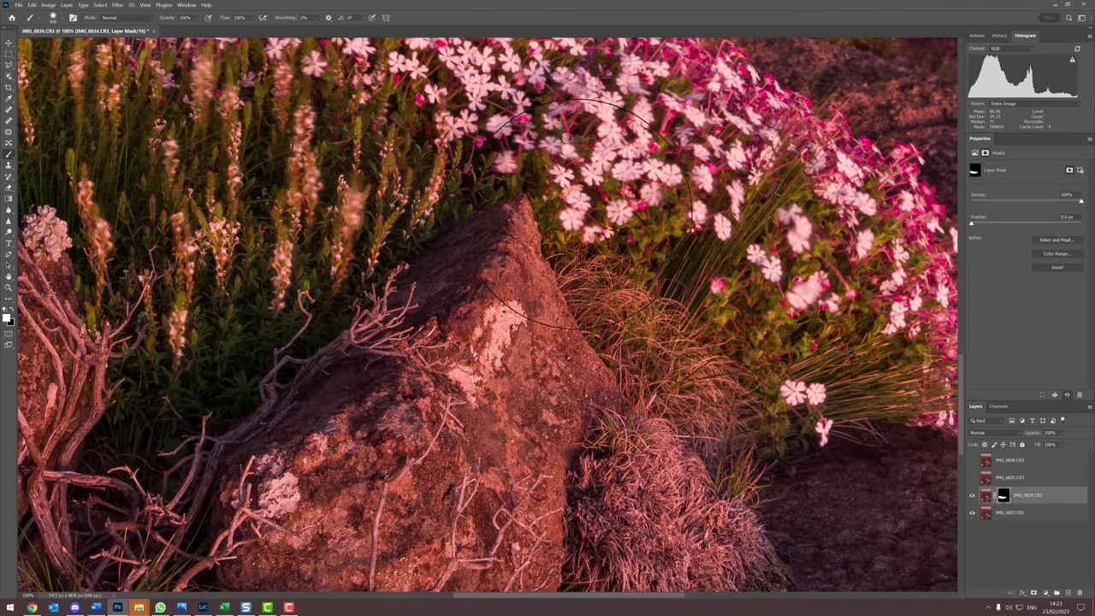
pyautogui.moveTo(697, 261); pyautogui.dragTo(501, 175)
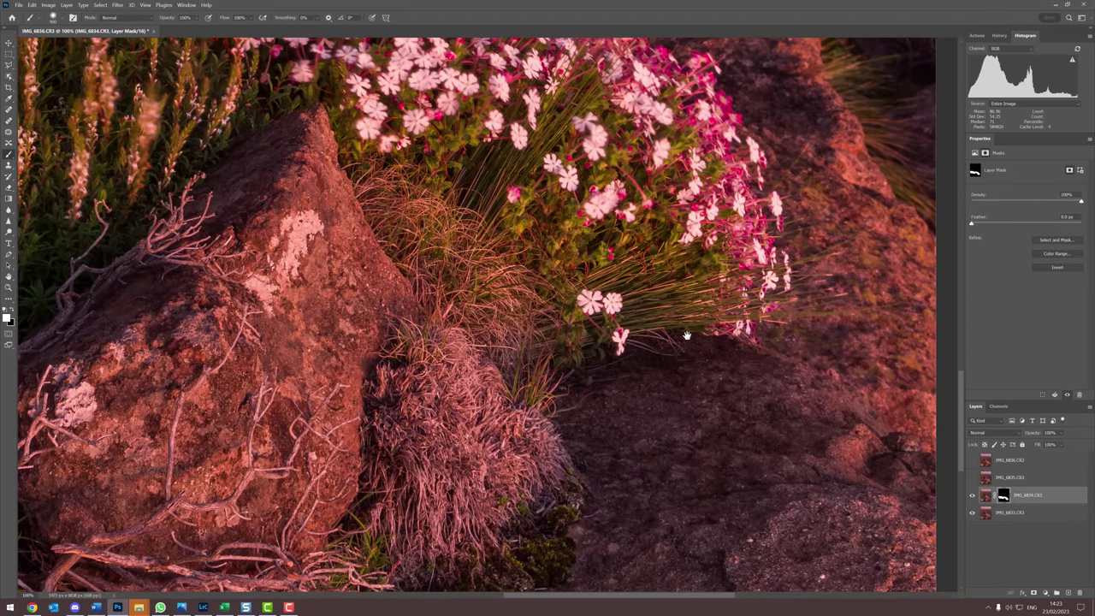
pyautogui.moveTo(686, 335); pyautogui.dragTo(463, 274)
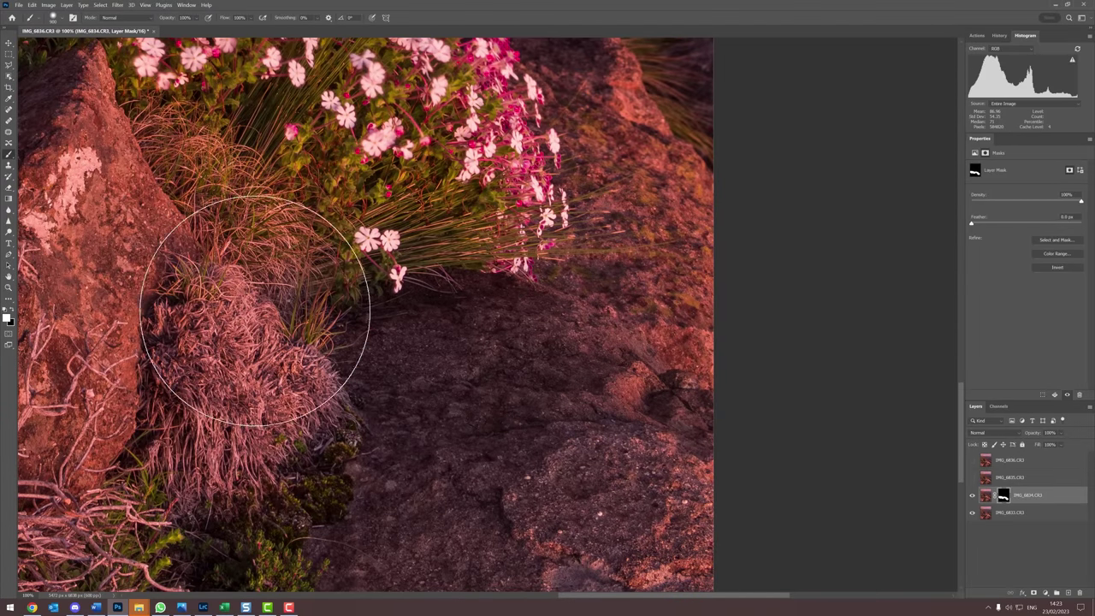
pyautogui.moveTo(255, 311); pyautogui.dragTo(525, 341)
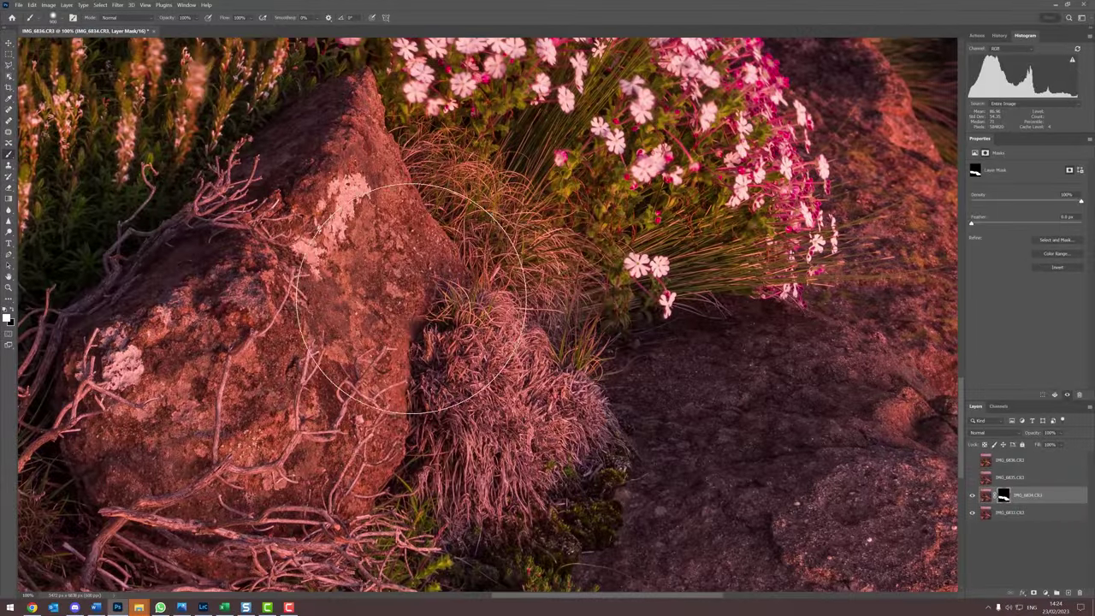
pyautogui.moveTo(671, 158); pyautogui.dragTo(443, 377)
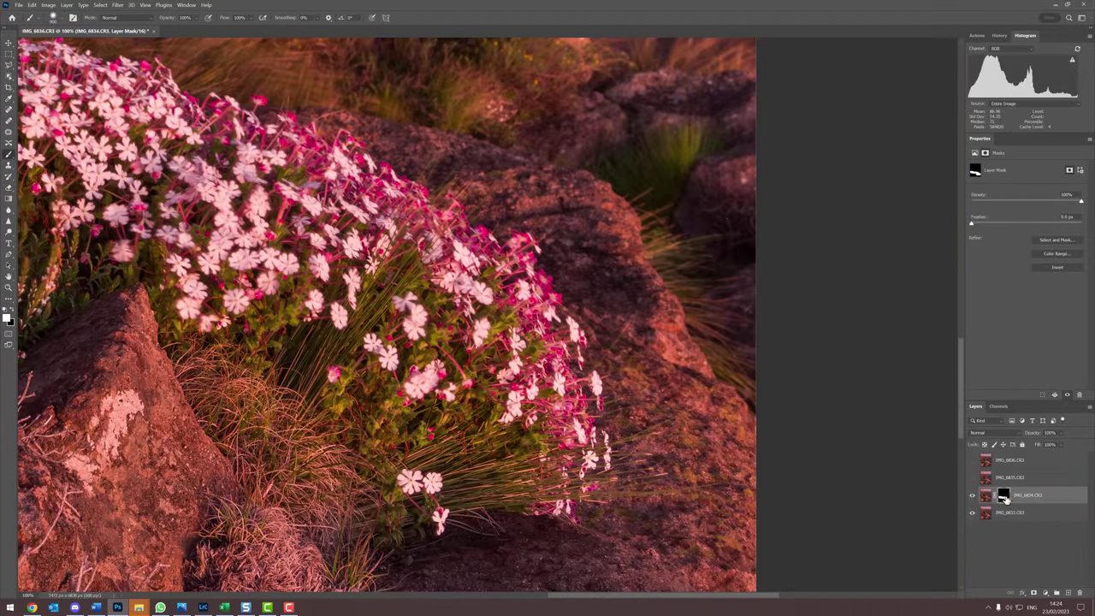
# - Display the IMG_6834.CR3 mask on its own and paint everything above the white band solid white
pyautogui.keyDown('alt'); pyautogui.click(1003, 496); pyautogui.keyUp('alt')
pyautogui.scroll(-4, 429, 338)
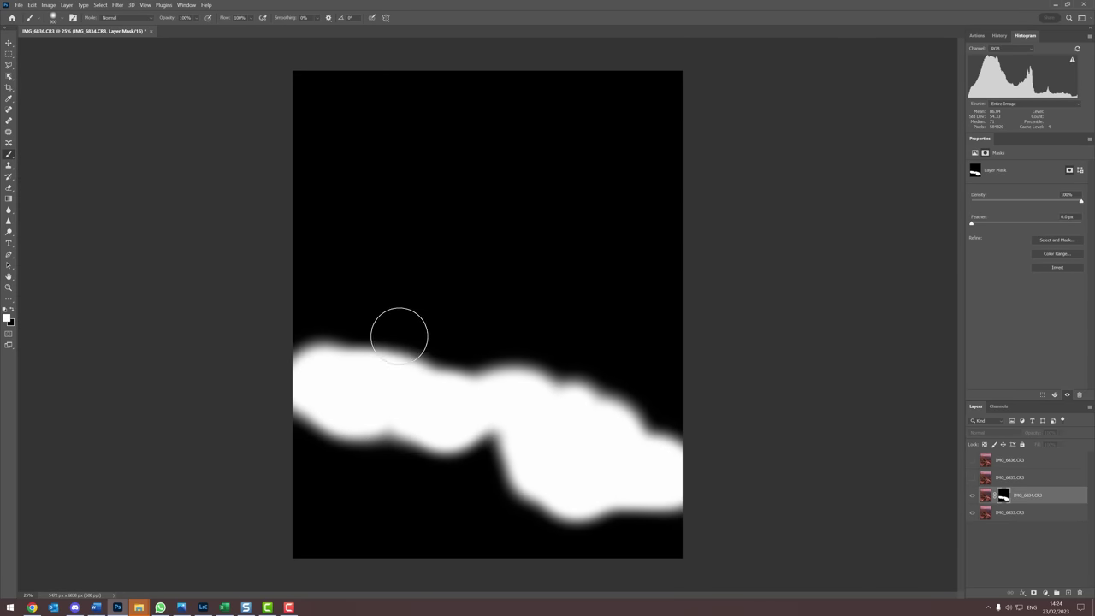
pyautogui.moveTo(358, 366)
pyautogui.mouseDown()
pyautogui.moveTo(328, 342)
pyautogui.moveTo(525, 373)
pyautogui.moveTo(682, 430)
pyautogui.moveTo(402, 340)
pyautogui.moveTo(535, 298)
pyautogui.moveTo(709, 183)
pyautogui.moveTo(154, 53)
pyautogui.moveTo(412, 212)
pyautogui.mouseUp()
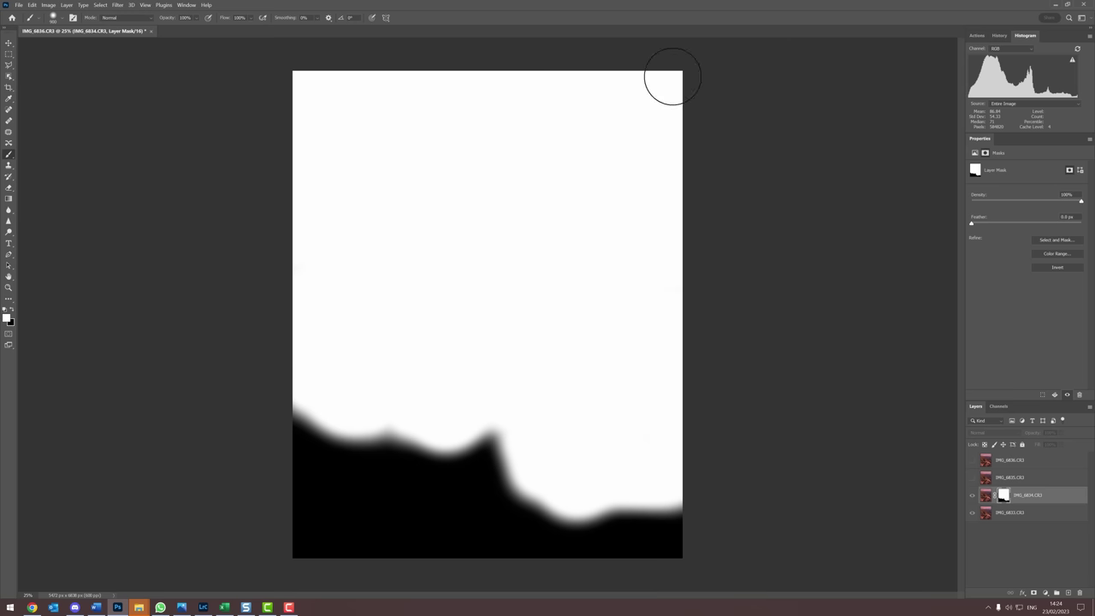
# - Select IMG_6835.CR3 and make it visible, with the flowers framed at 100%
pyautogui.click(1003, 477)
pyautogui.click(972, 478)
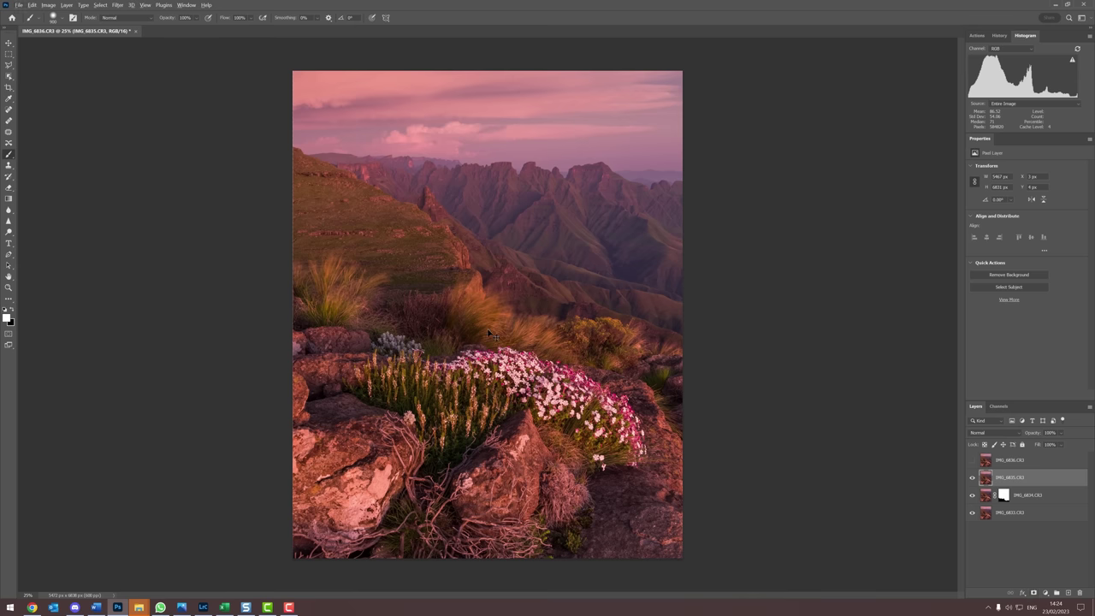
pyautogui.scroll(3, 492, 334)
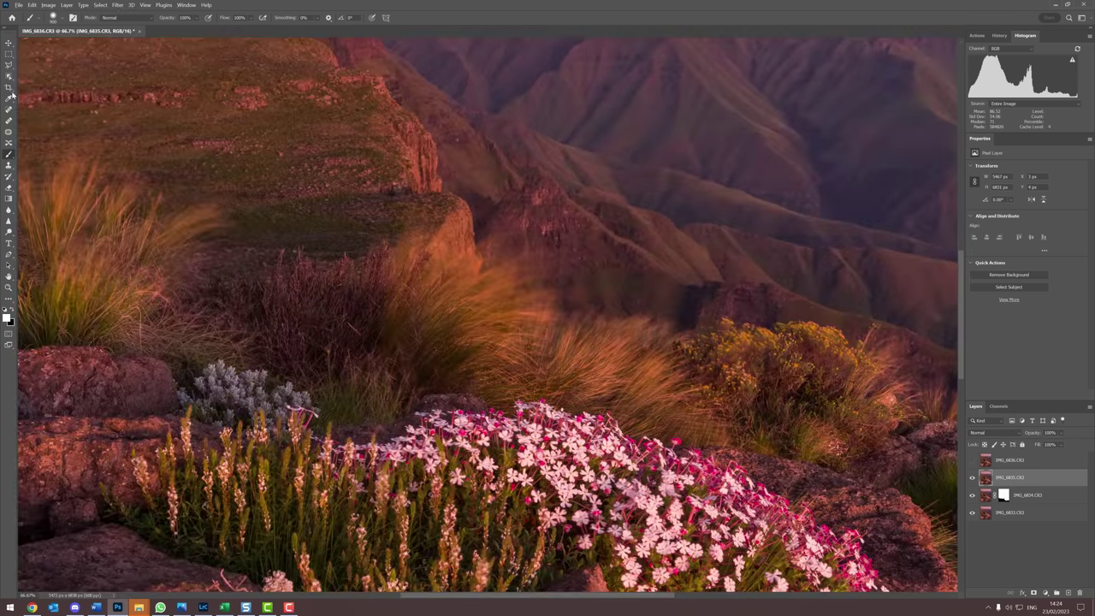
pyautogui.scroll(1, 336, 373)
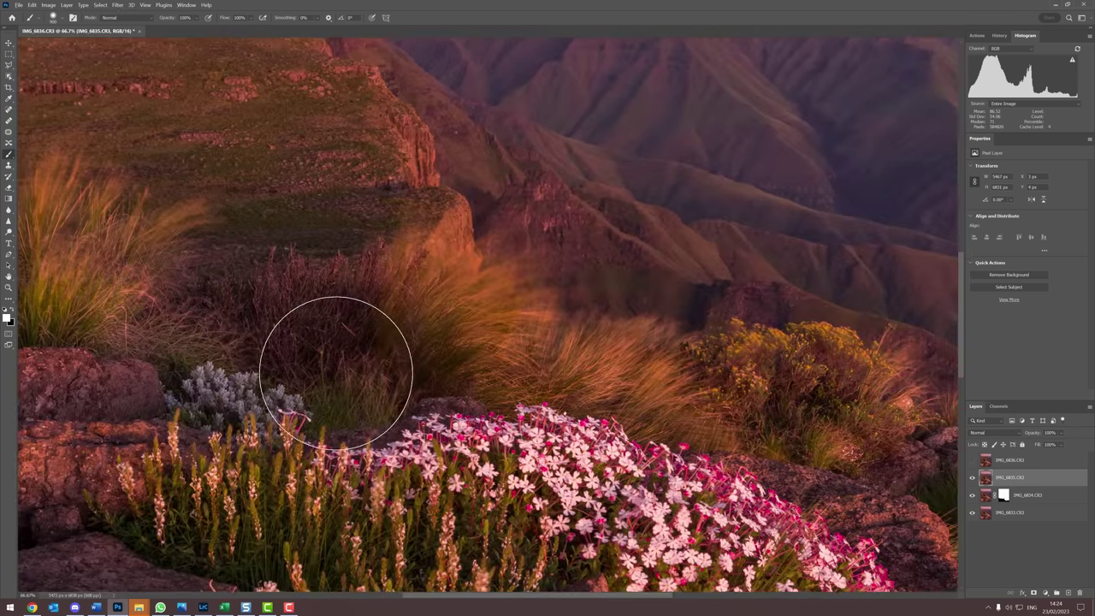
pyautogui.moveTo(503, 382); pyautogui.dragTo(425, 166)
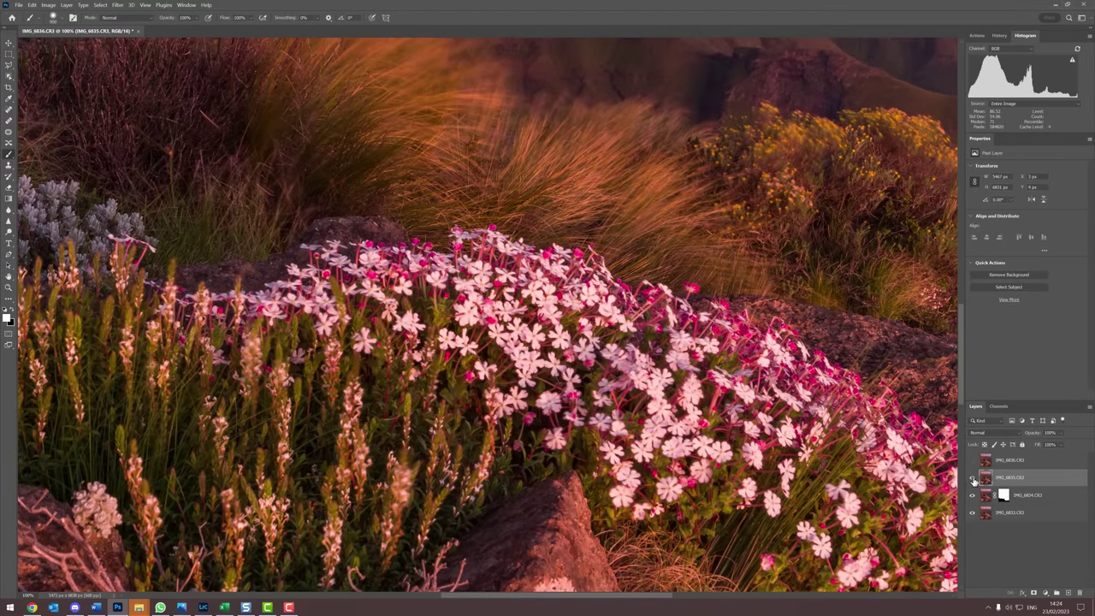
# - Toggle IMG_6835.CR3 off and on to compare the sharpness of the flowers and grasses with the layers below
pyautogui.click(972, 478)
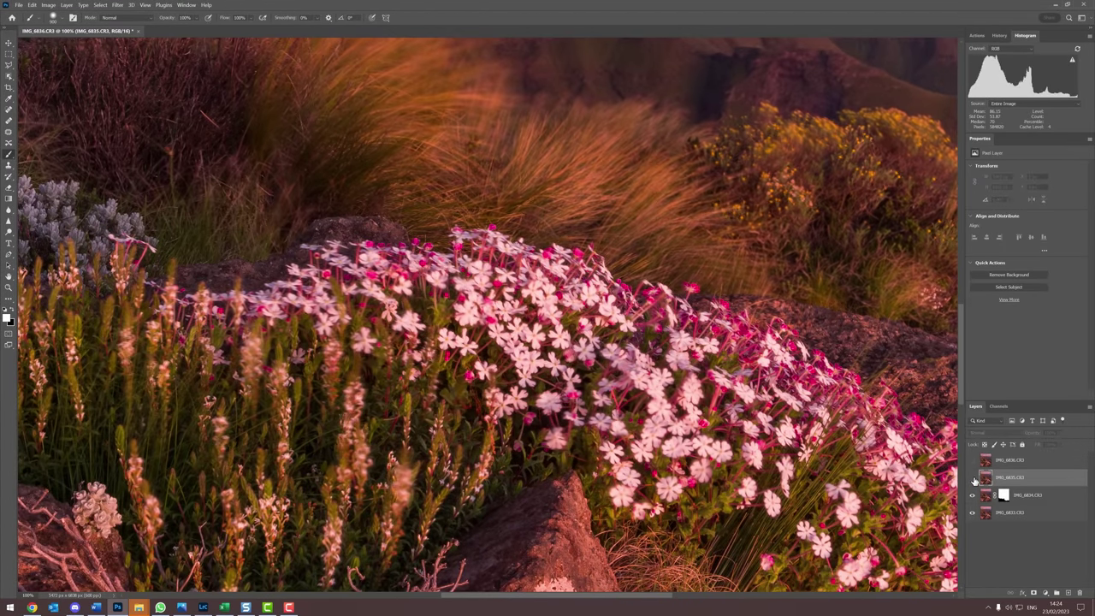
pyautogui.click(972, 478)
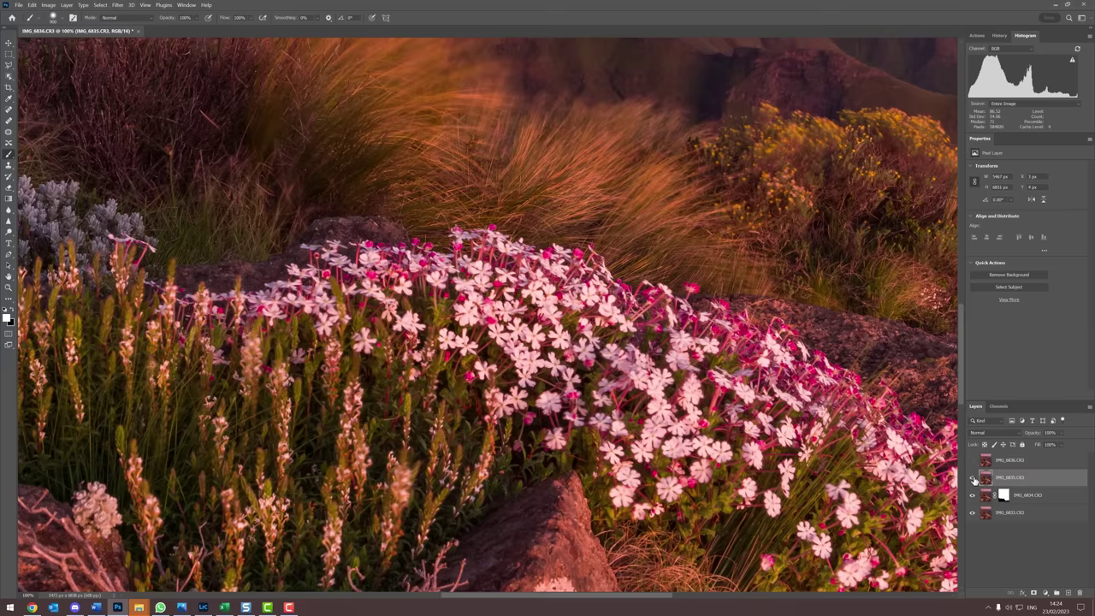
pyautogui.click(973, 478)
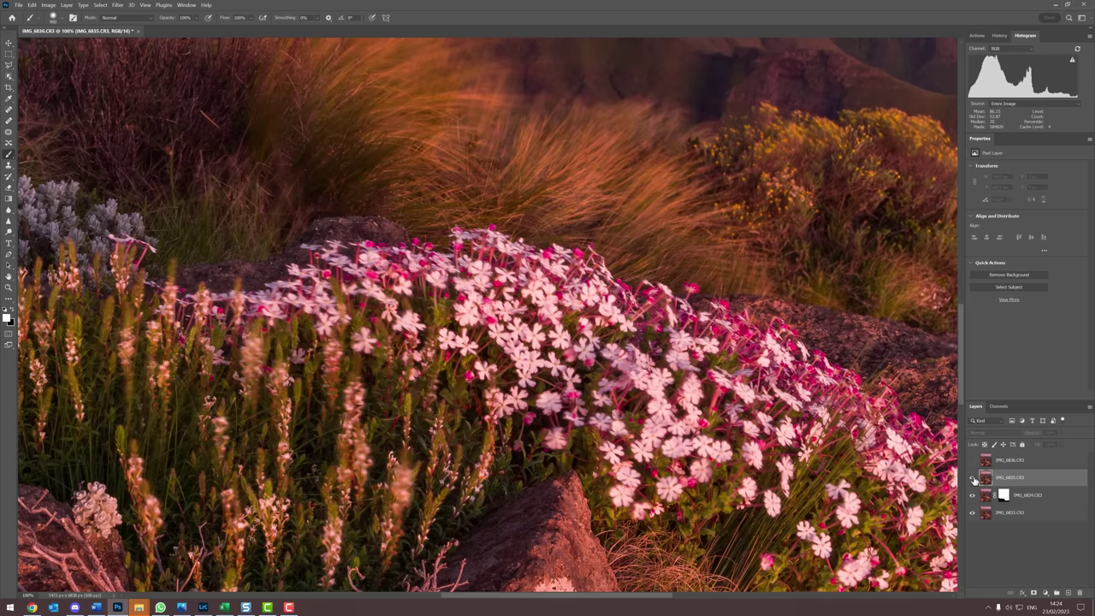
pyautogui.click(972, 478)
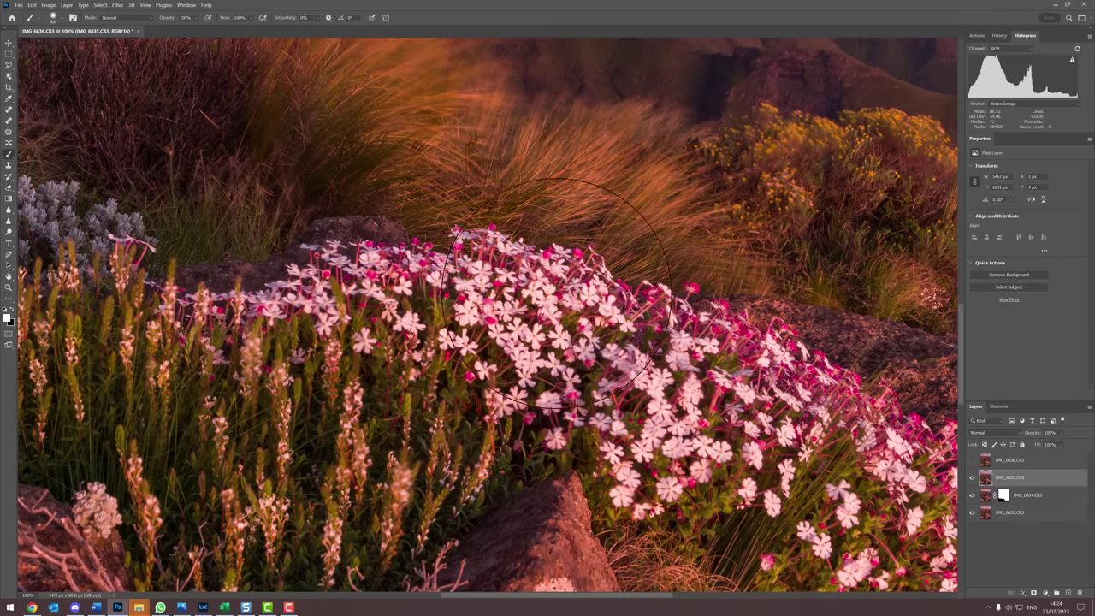
# - Examine the flowers towards the right-hand rock and add a black layer mask to IMG_6835.CR3
pyautogui.moveTo(329, 286); pyautogui.dragTo(431, 355)
pyautogui.moveTo(767, 411); pyautogui.dragTo(405, 297)
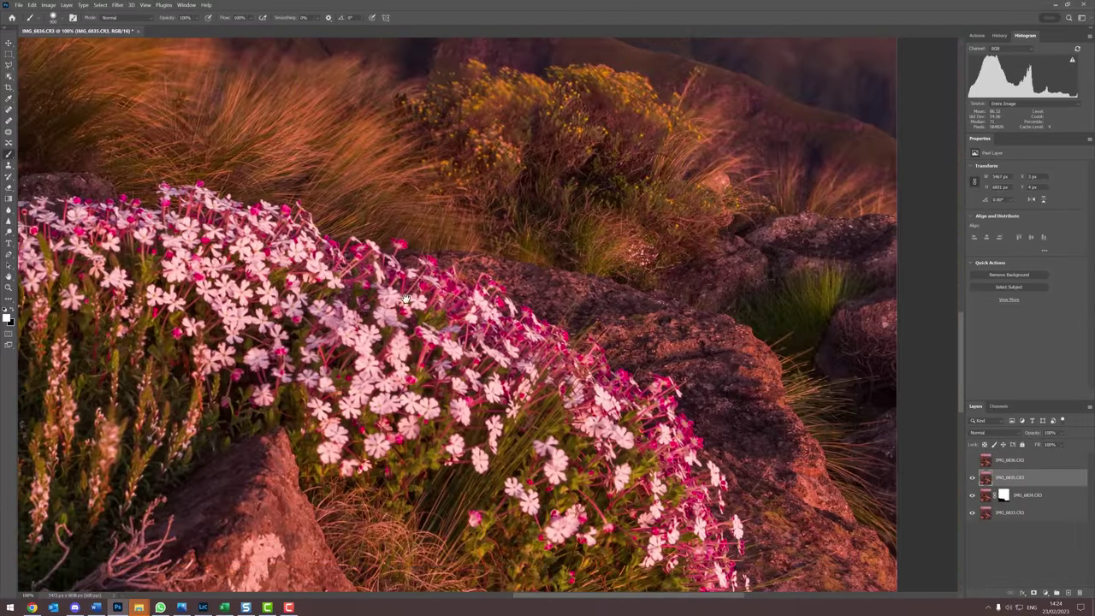
pyautogui.moveTo(673, 383); pyautogui.dragTo(624, 379)
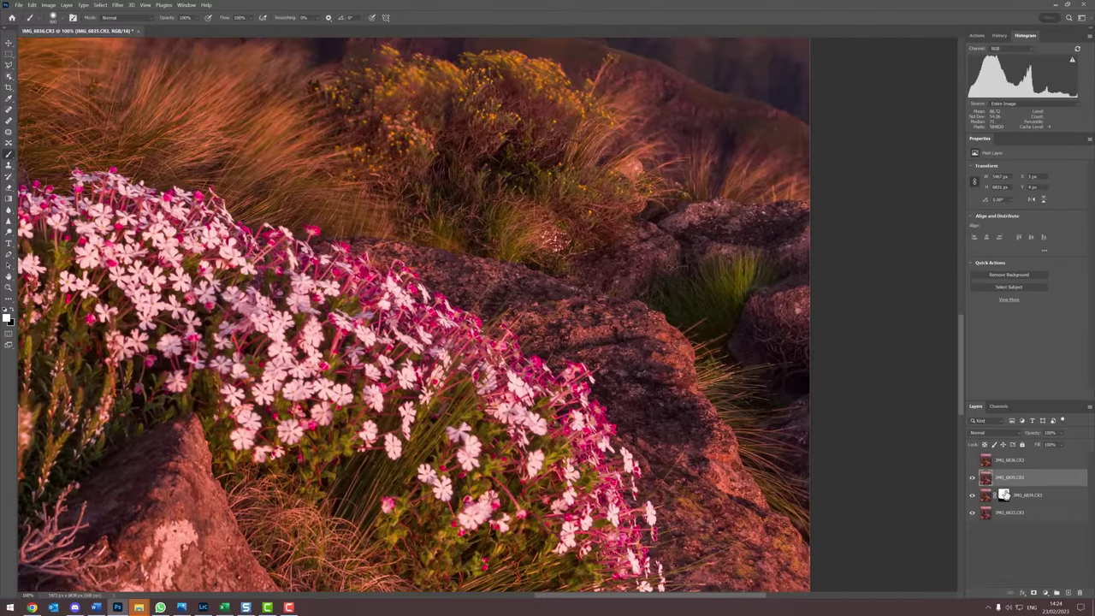
pyautogui.keyDown('alt'); pyautogui.click(1033, 592); pyautogui.keyUp('alt')
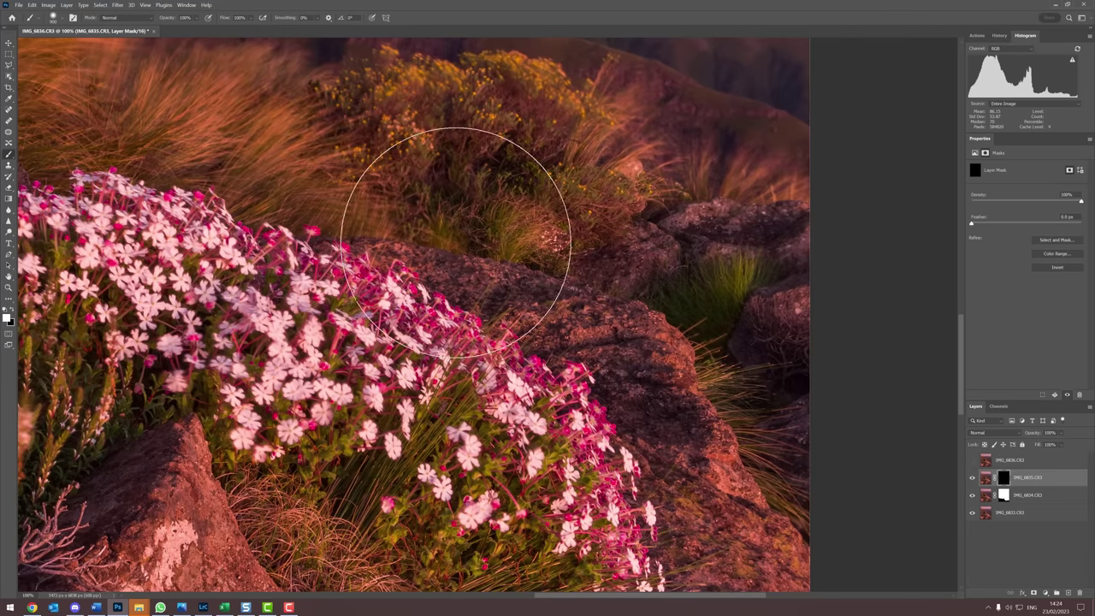
# - Paint white on the IMG_6835.CR3 mask over the pink flowers, the adjoining right-hand rock and the pale flower spikes
pyautogui.moveTo(561, 276); pyautogui.dragTo(459, 202)
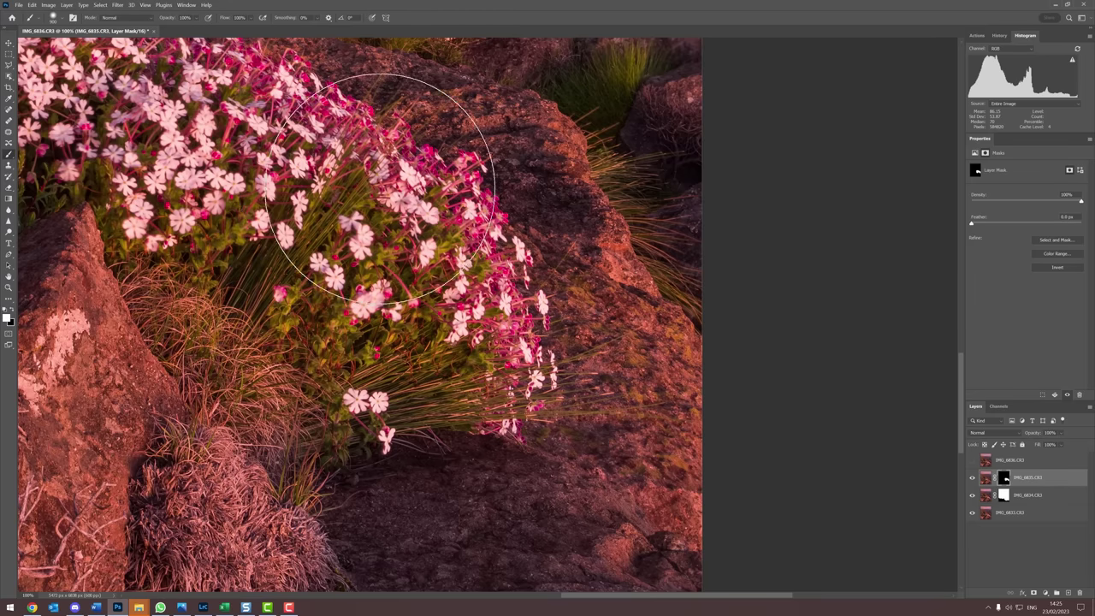
pyautogui.moveTo(623, 300); pyautogui.dragTo(487, 250)
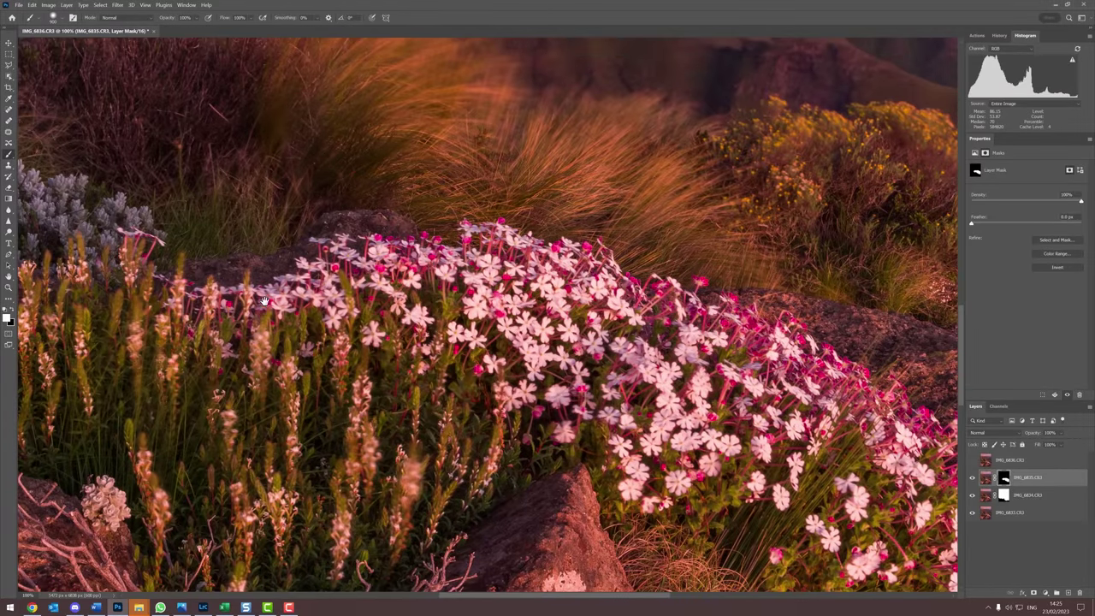
pyautogui.moveTo(265, 301); pyautogui.dragTo(469, 286)
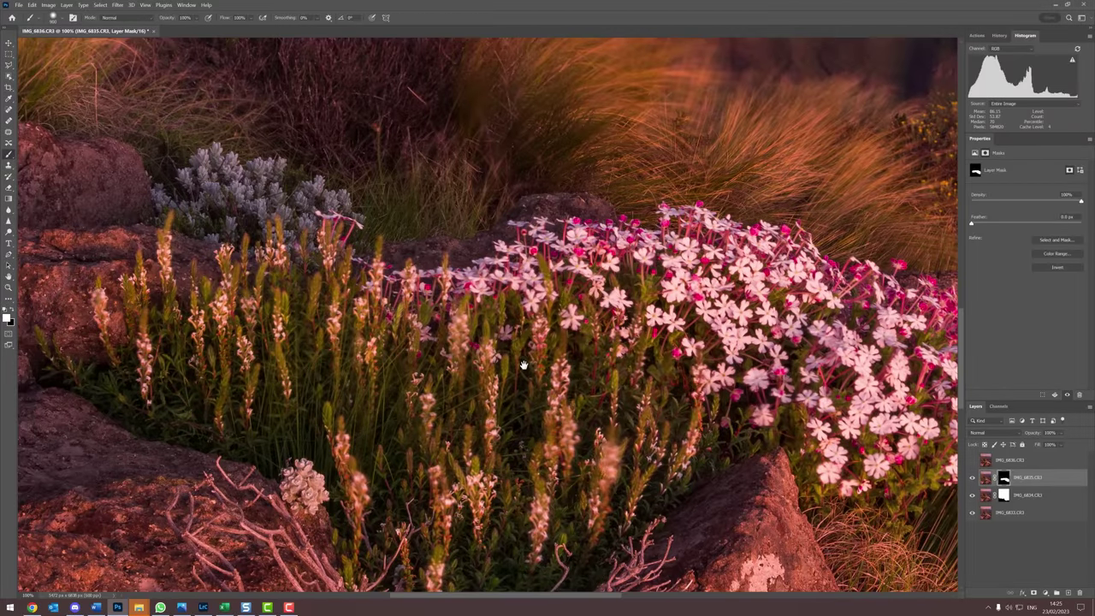
pyautogui.moveTo(523, 366); pyautogui.dragTo(459, 197)
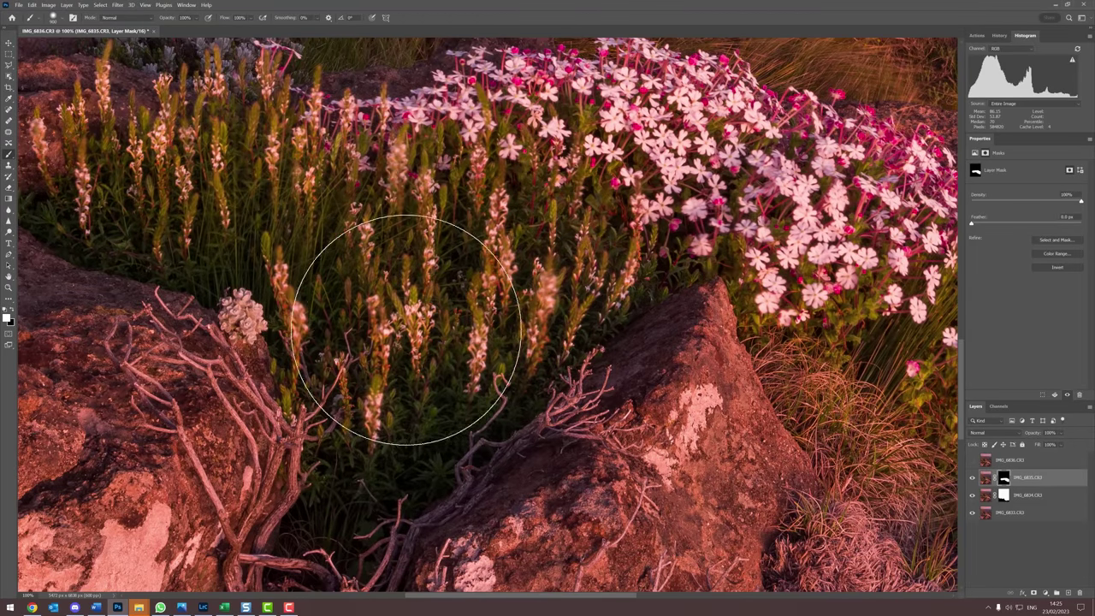
pyautogui.moveTo(403, 269); pyautogui.dragTo(326, 173)
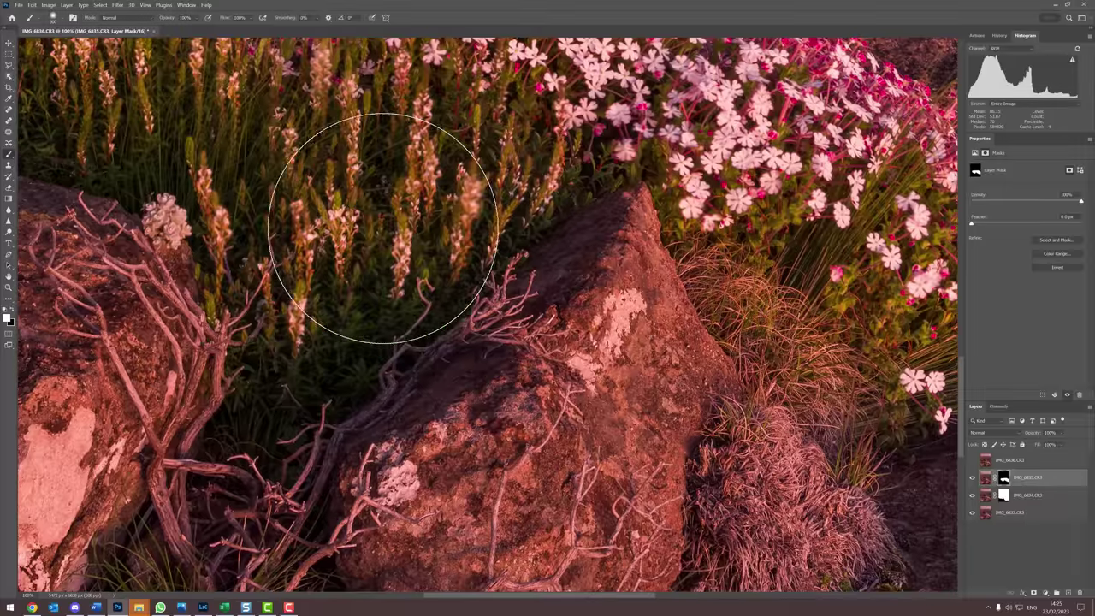
pyautogui.moveTo(382, 228); pyautogui.dragTo(394, 247)
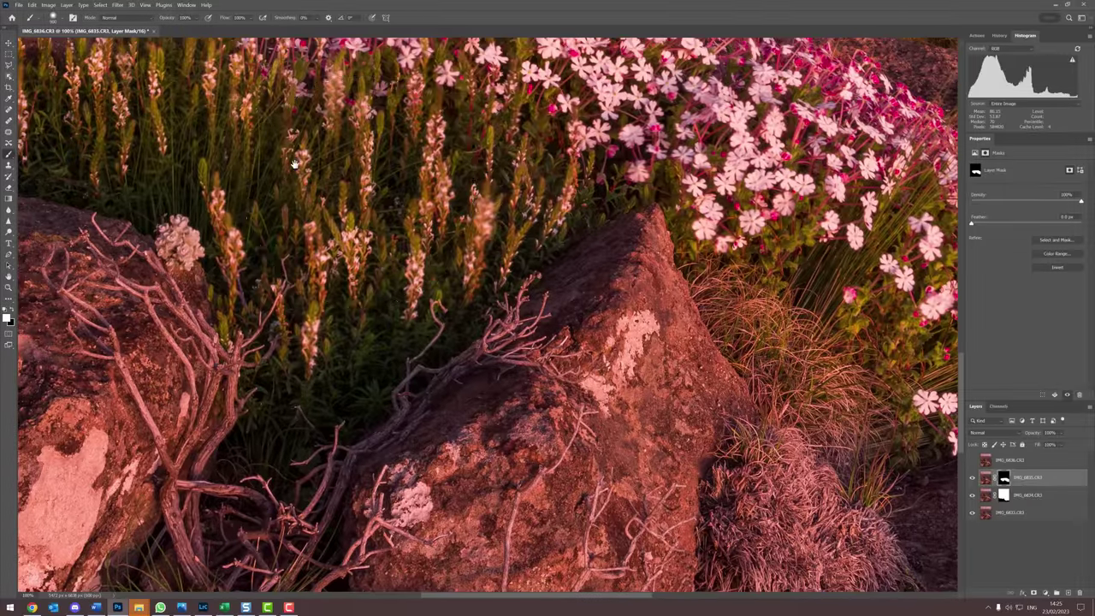
# - Extend the white area of the IMG_6835.CR3 mask across the flower spikes and rocks to the photo's left edge
pyautogui.moveTo(293, 163); pyautogui.dragTo(567, 293)
pyautogui.moveTo(244, 215); pyautogui.dragTo(525, 258)
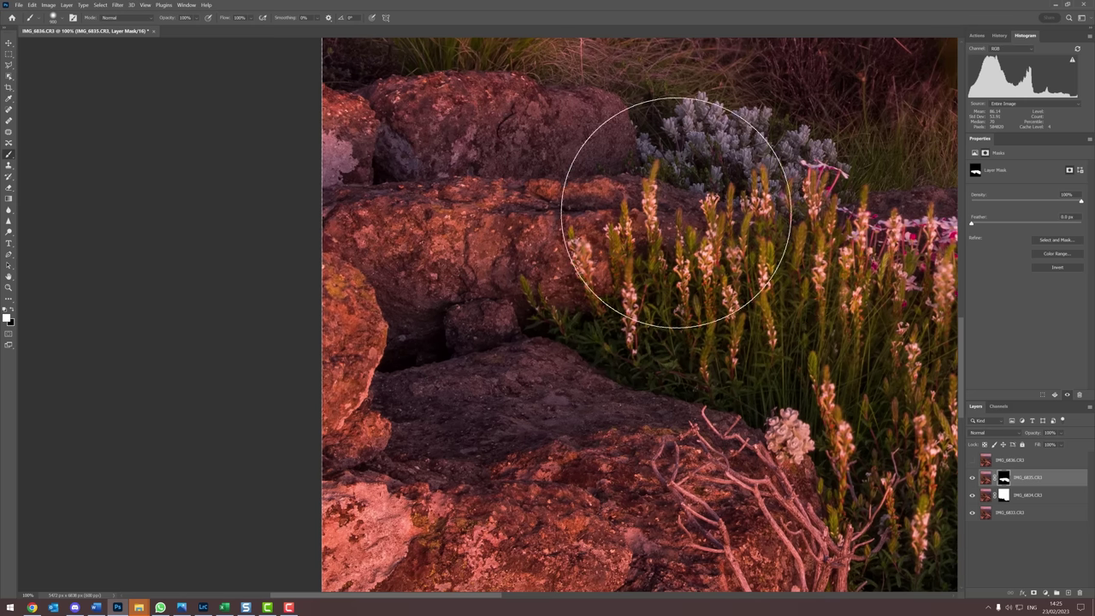
pyautogui.moveTo(781, 220); pyautogui.dragTo(249, 258)
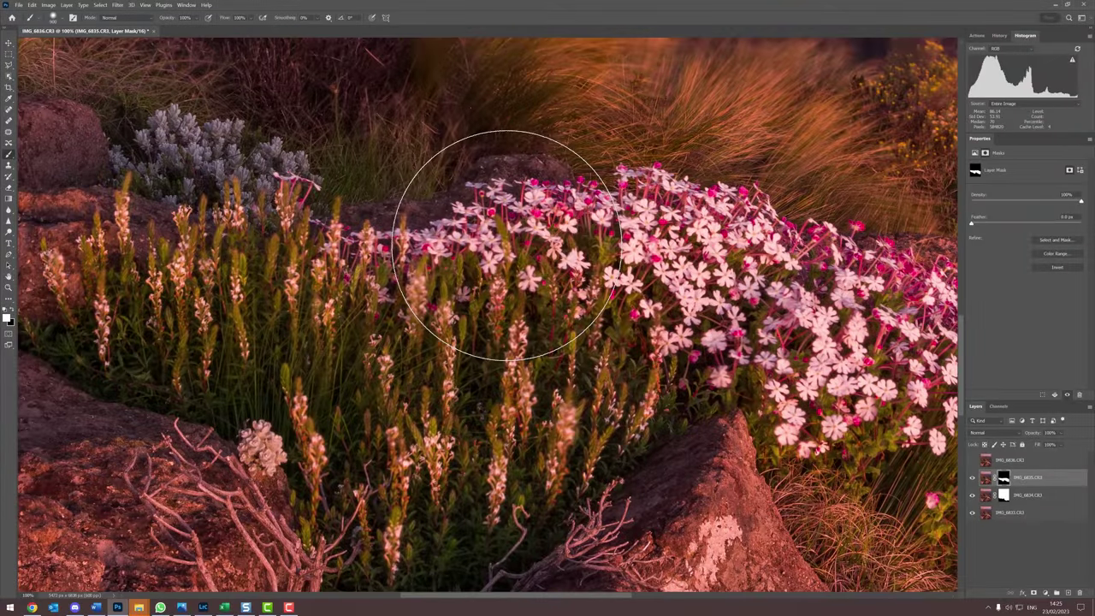
pyautogui.scroll(-3, 505, 244)
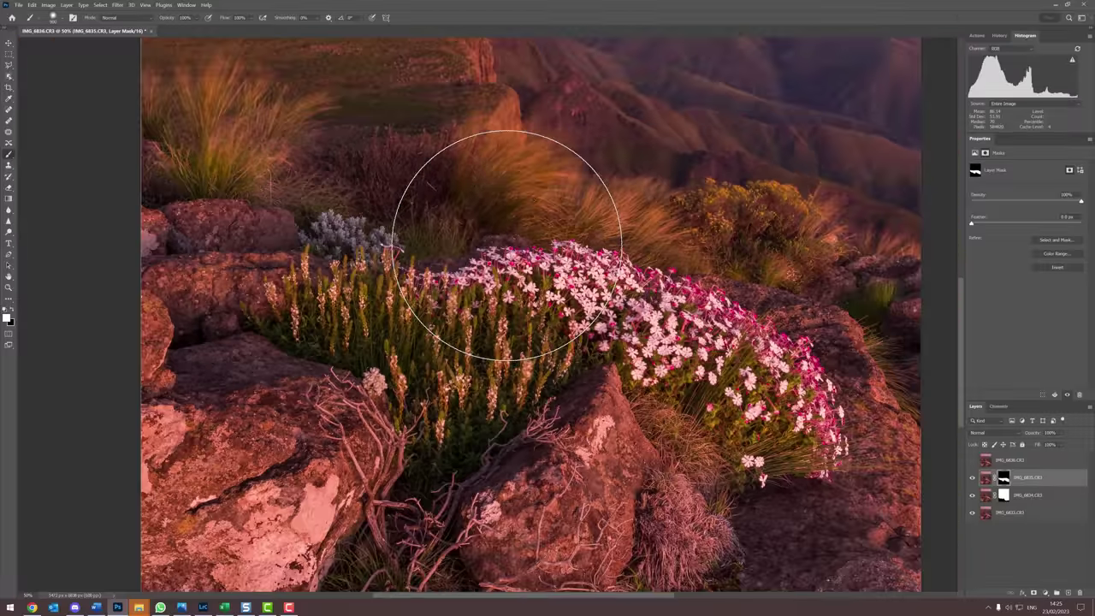
# - Display the IMG_6835.CR3 mask on its own and fill the whole area above its white band with white paint
pyautogui.moveTo(1009, 493)
pyautogui.mouseDown()
pyautogui.moveTo(1008, 512)
pyautogui.moveTo(1006, 482)
pyautogui.mouseUp()
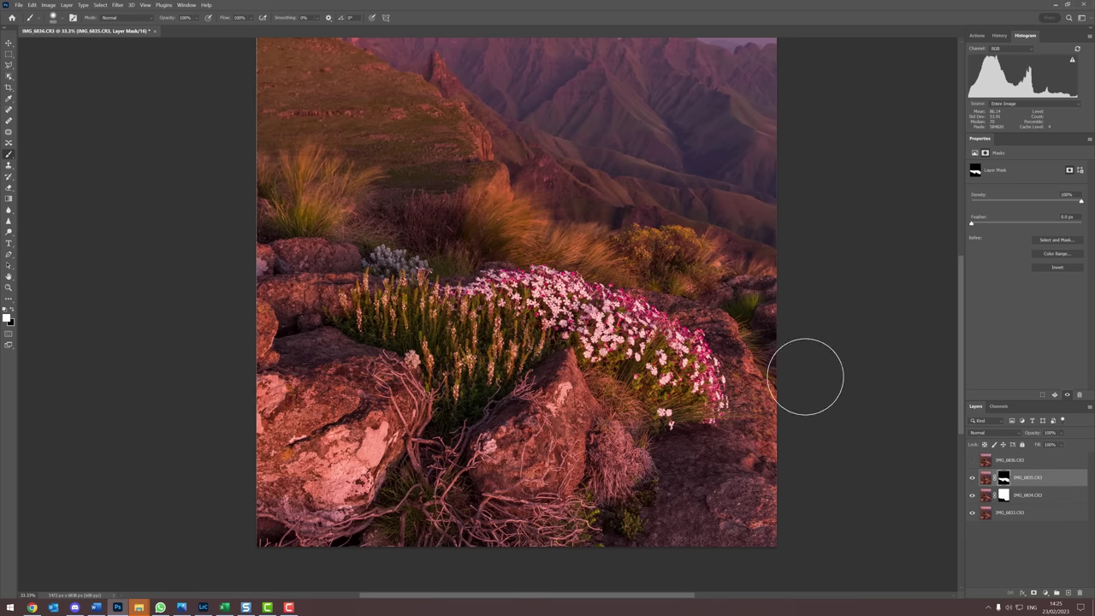
pyautogui.keyDown('alt'); pyautogui.click(1003, 480); pyautogui.keyUp('alt')
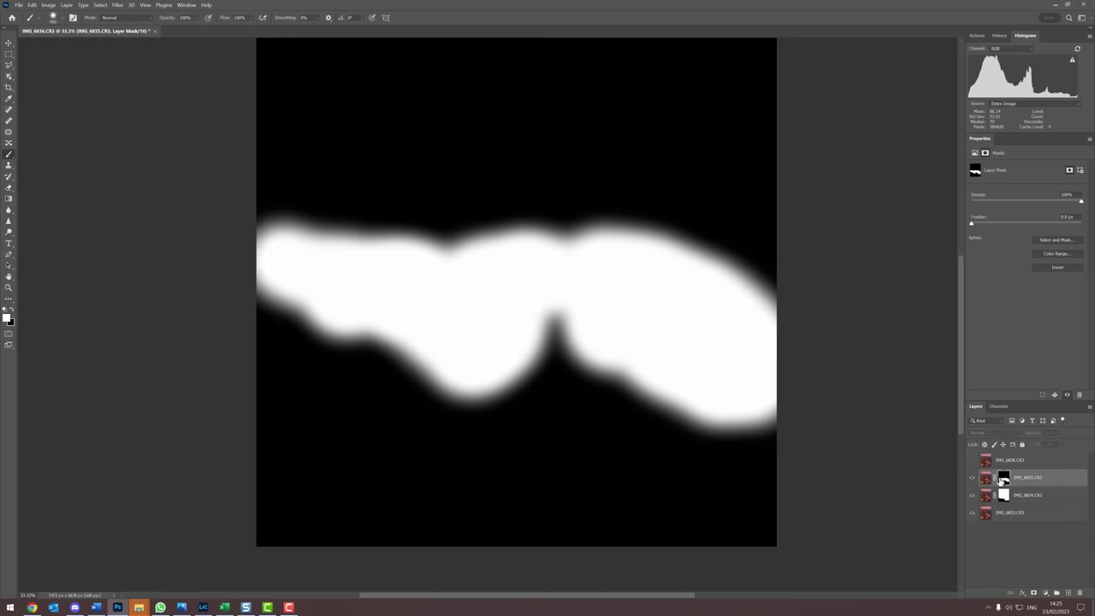
pyautogui.moveTo(236, 212)
pyautogui.mouseDown()
pyautogui.moveTo(613, 215)
pyautogui.moveTo(719, 234)
pyautogui.moveTo(796, 214)
pyautogui.moveTo(159, 194)
pyautogui.moveTo(317, 140)
pyautogui.moveTo(522, 221)
pyautogui.moveTo(525, 401)
pyautogui.mouseUp()
pyautogui.moveTo(322, 252)
pyautogui.mouseDown()
pyautogui.moveTo(658, 215)
pyautogui.moveTo(328, 216)
pyautogui.moveTo(340, 290)
pyautogui.moveTo(349, 232)
pyautogui.moveTo(540, 195)
pyautogui.moveTo(538, 154)
pyautogui.moveTo(803, 95)
pyautogui.mouseUp()
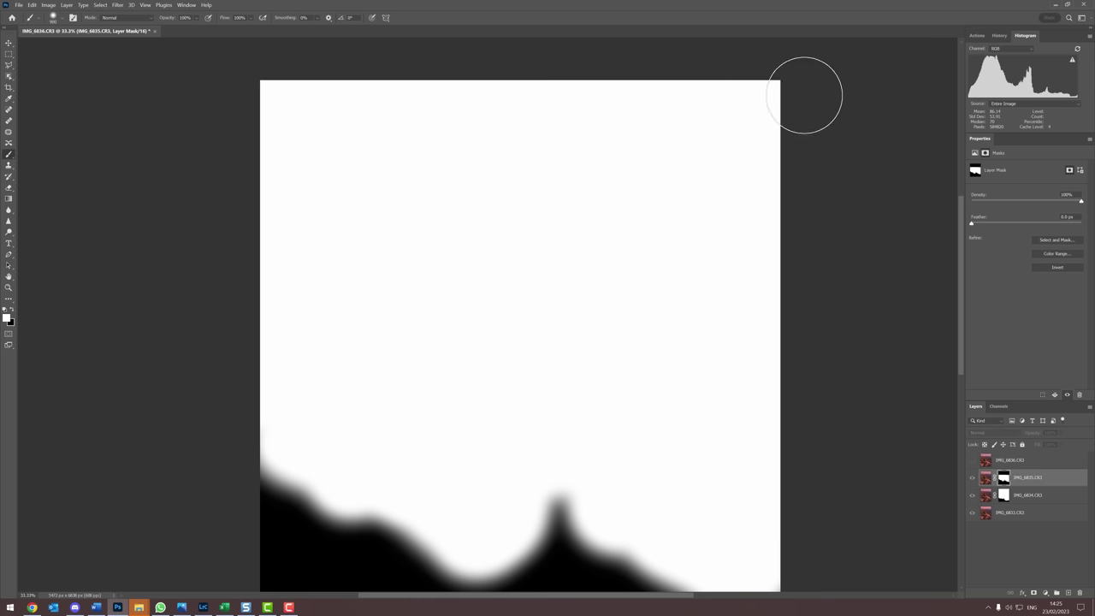
# - Show and select IMG_6836.CR3, compare its sharpness behind the flowers at 100%, and add a black layer mask to it
pyautogui.click(1016, 462)
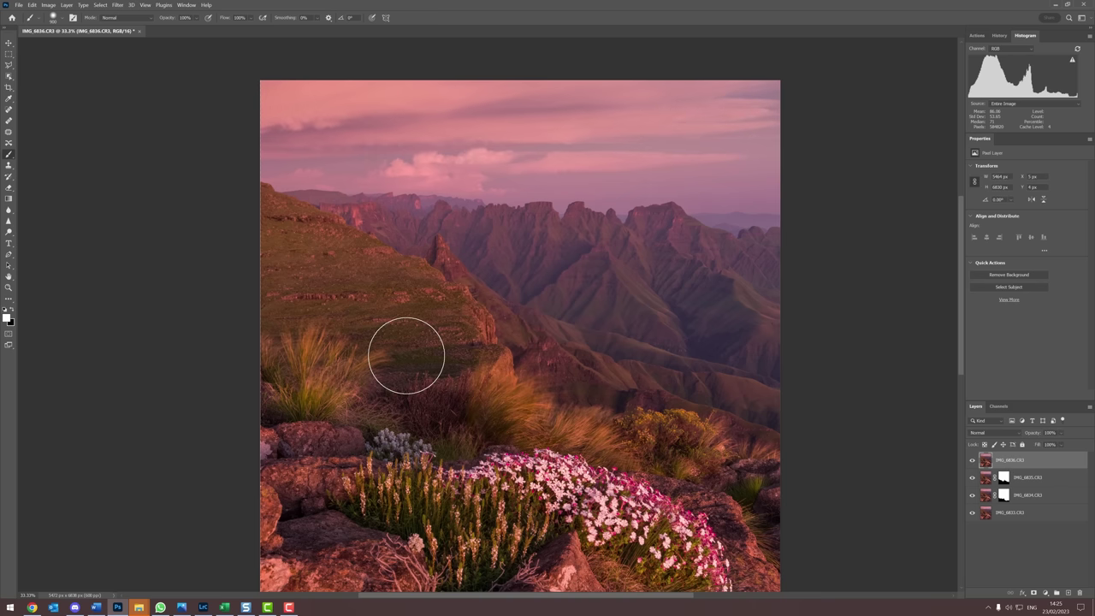
pyautogui.scroll(3, 406, 355)
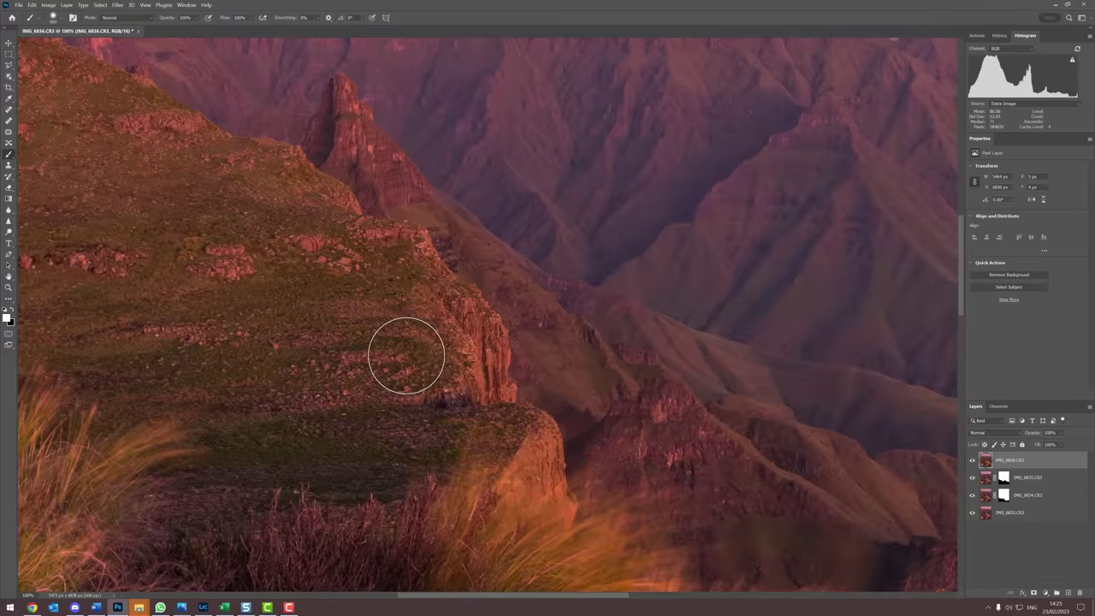
pyautogui.moveTo(523, 436); pyautogui.dragTo(318, 140)
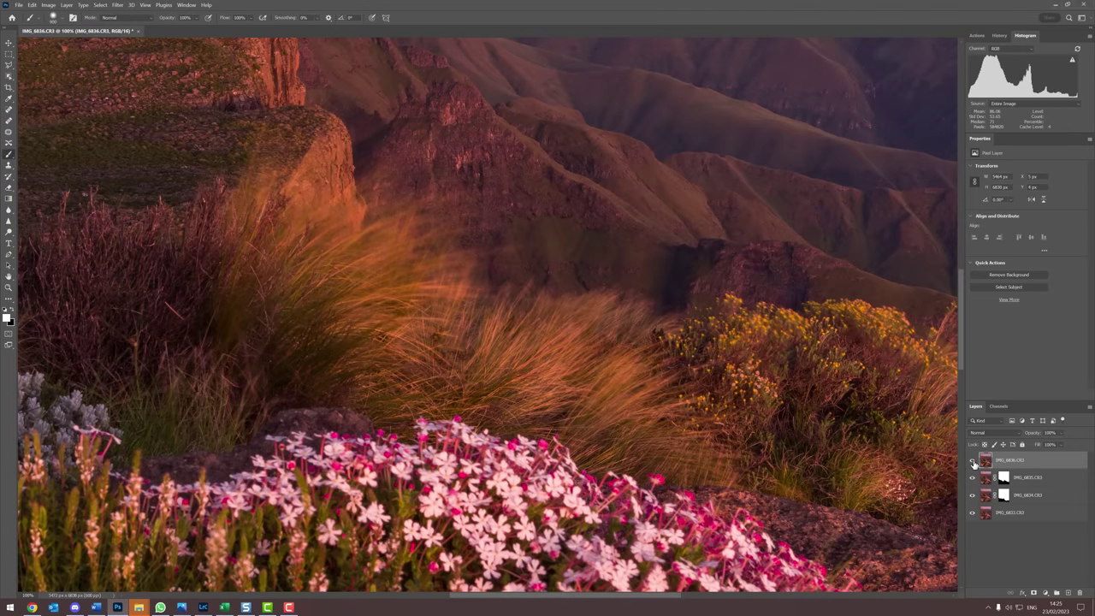
pyautogui.click(971, 461)
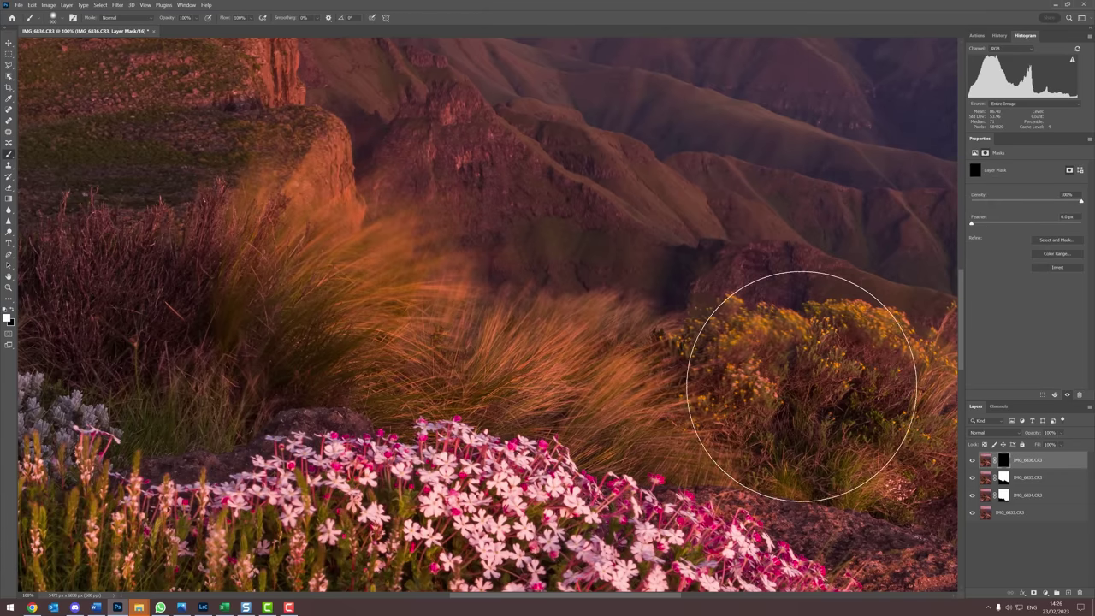
# - Paint a white band on the IMG_6836.CR3 mask from the right edge over the yellow bush, grasses and cliff to the left edge
pyautogui.moveTo(673, 313); pyautogui.dragTo(499, 281)
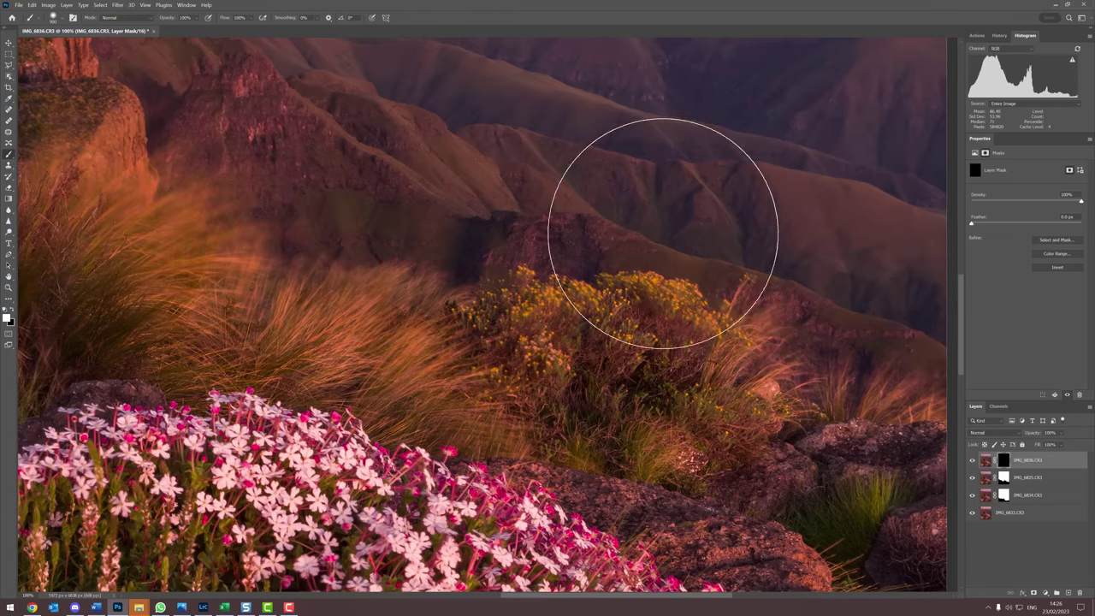
pyautogui.moveTo(753, 269); pyautogui.dragTo(542, 231)
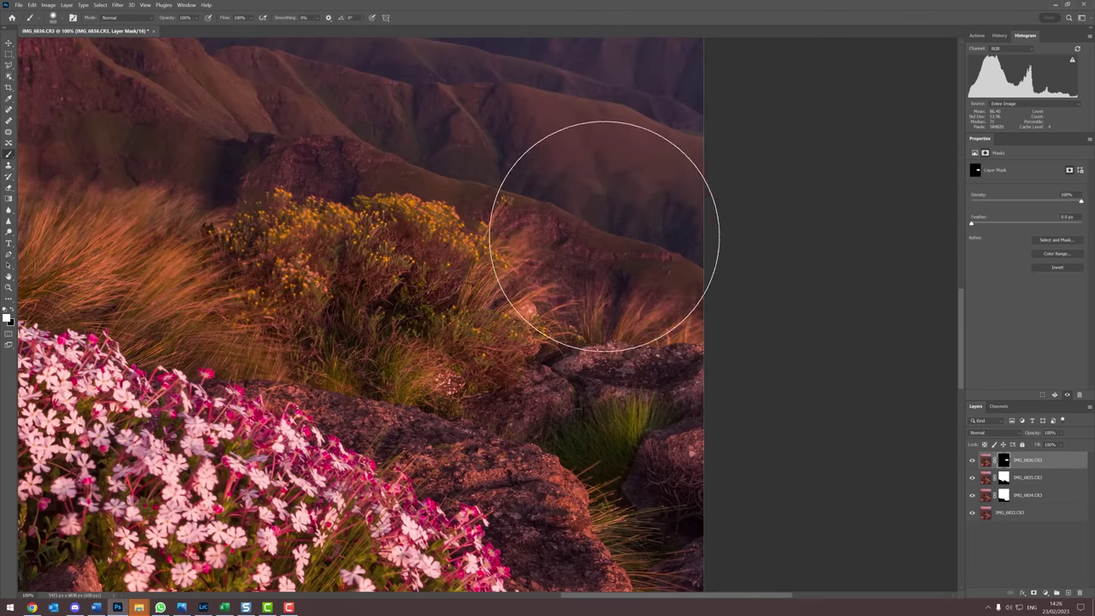
pyautogui.moveTo(618, 208); pyautogui.dragTo(745, 256)
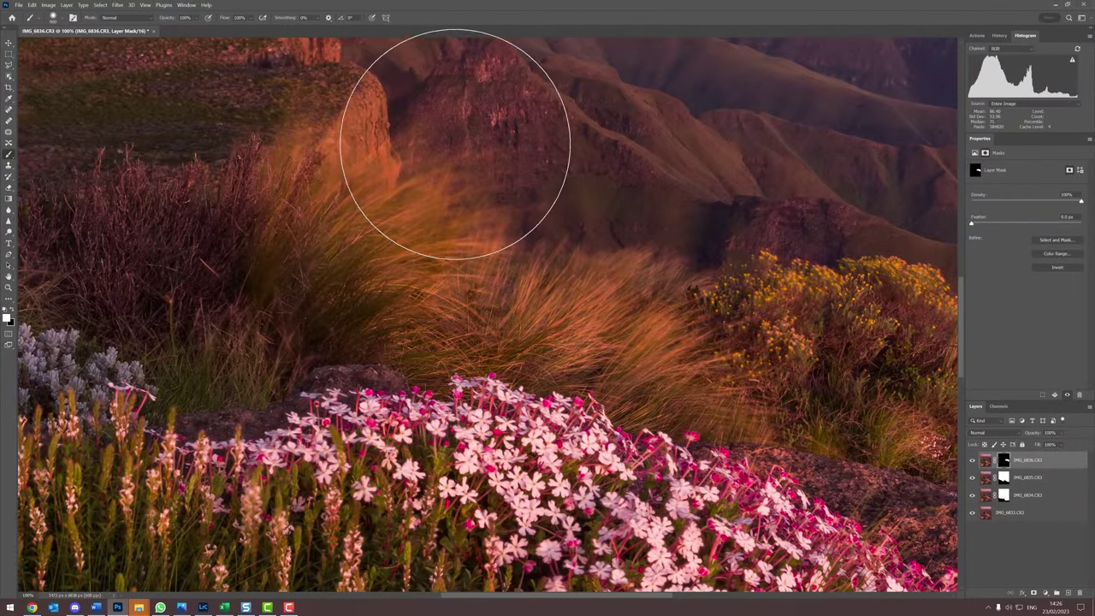
pyautogui.moveTo(467, 164); pyautogui.dragTo(690, 261)
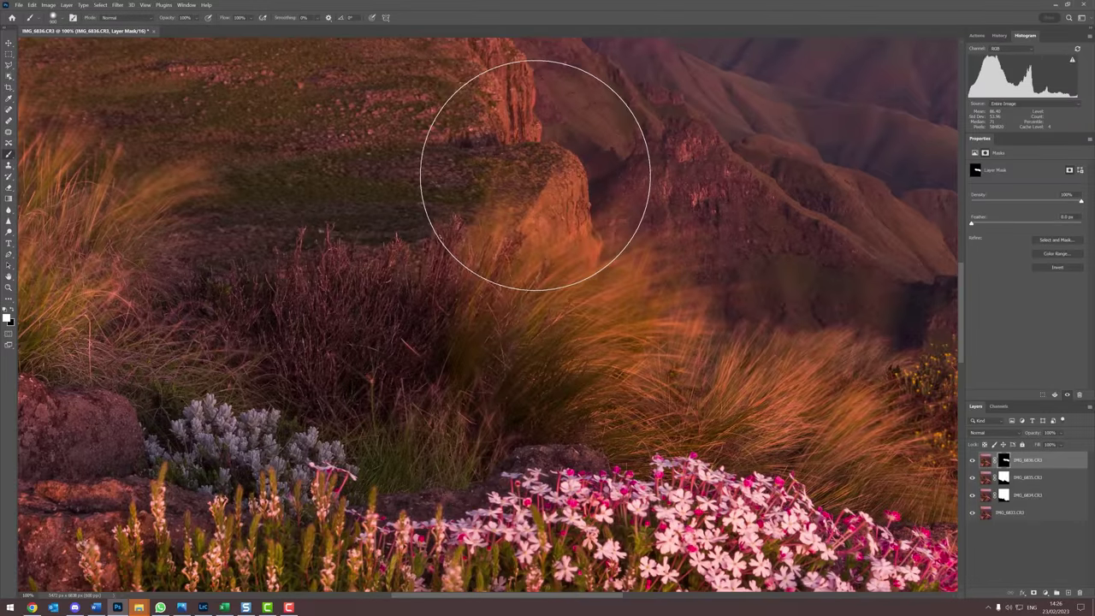
pyautogui.moveTo(362, 200)
pyautogui.mouseDown()
pyautogui.moveTo(513, 262)
pyautogui.moveTo(536, 223)
pyautogui.mouseUp()
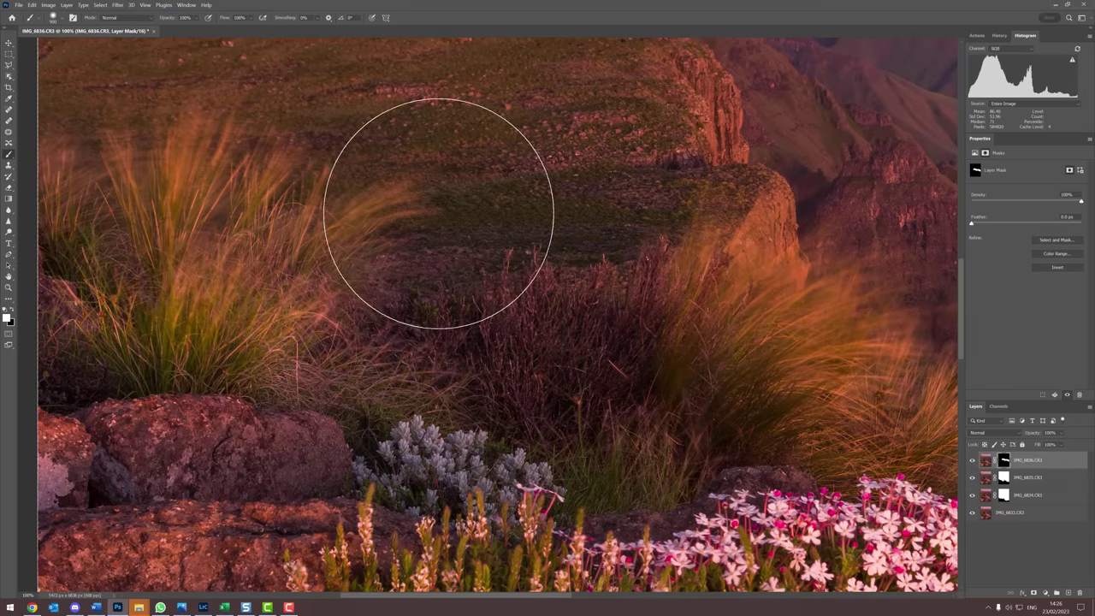
pyautogui.moveTo(347, 197); pyautogui.dragTo(501, 252)
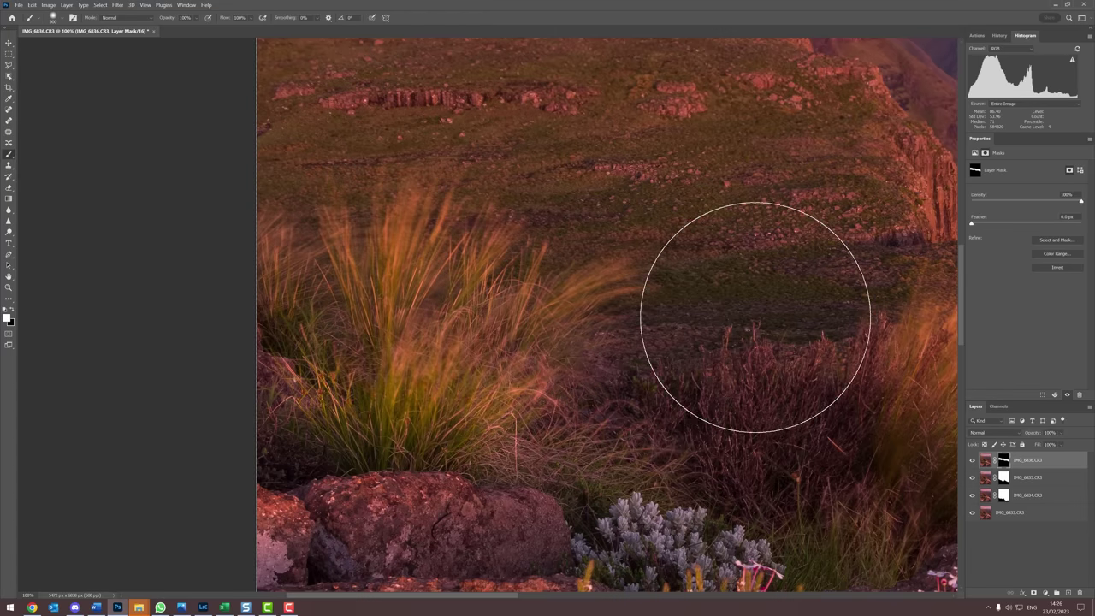
# - Reduce the brush to a small size and examine the blend along the grass tops, shrubs and cliff edge
pyautogui.press('[')
pyautogui.press('[')
pyautogui.press('[')
pyautogui.press('[')
pyautogui.press('[')
pyautogui.press('[')
pyautogui.press('[')
pyautogui.press('[')
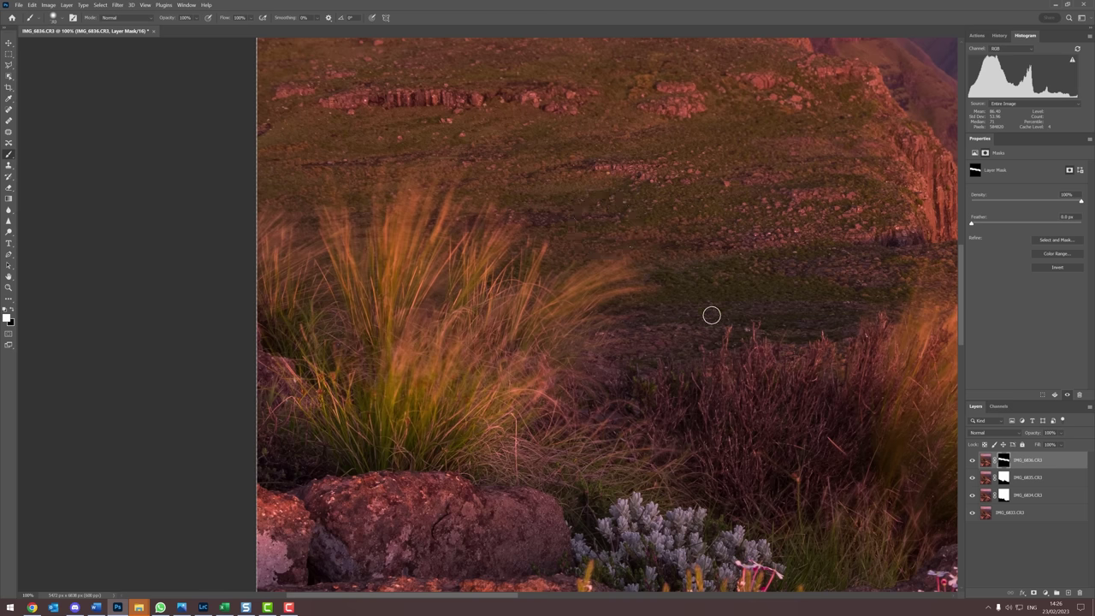
pyautogui.moveTo(910, 275)
pyautogui.mouseDown()
pyautogui.moveTo(498, 362)
pyautogui.moveTo(431, 248)
pyautogui.mouseUp()
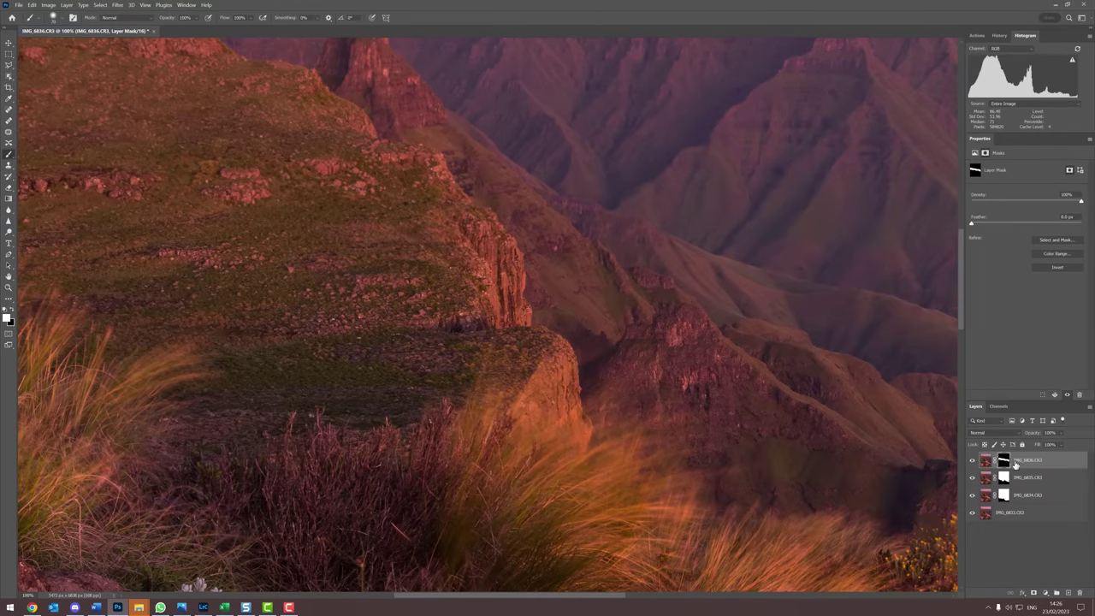
# - Display the IMG_6836.CR3 mask on its own and paint everything above the white band white with a much larger brush
pyautogui.keyDown('alt'); pyautogui.click(1003, 461); pyautogui.keyUp('alt')
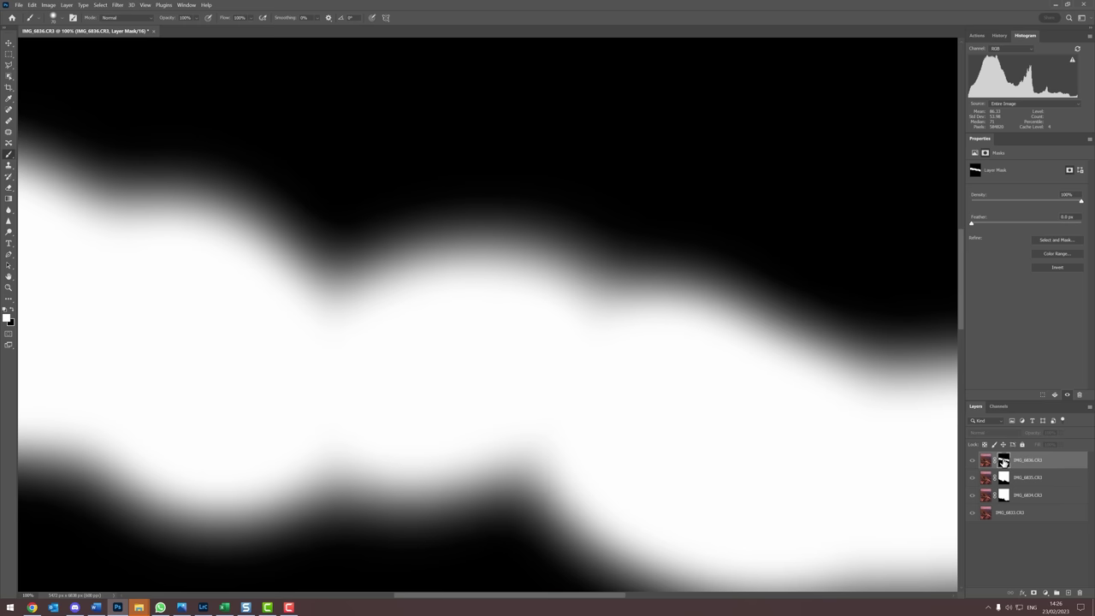
pyautogui.hotkey('ctrl', '-')
pyautogui.hotkey('ctrl', '-')
pyautogui.hotkey('ctrl', '-')
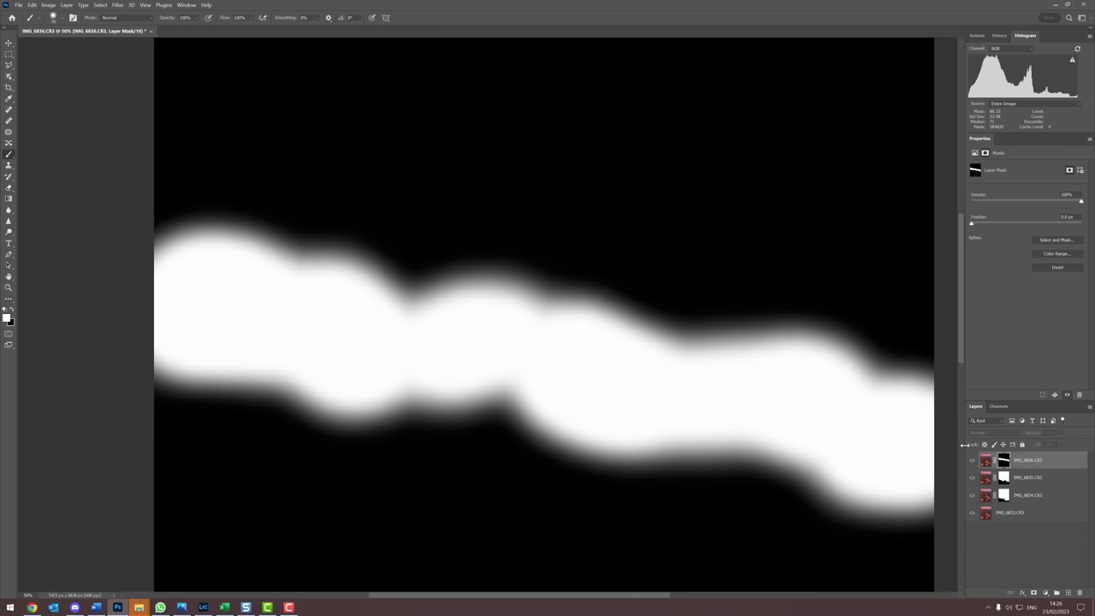
pyautogui.press(']')
pyautogui.press(']')
pyautogui.press(']')
pyautogui.press(']')
pyautogui.press(']')
pyautogui.press(']')
pyautogui.moveTo(274, 245)
pyautogui.mouseDown()
pyautogui.moveTo(830, 347)
pyautogui.moveTo(264, 241)
pyautogui.moveTo(714, 205)
pyautogui.moveTo(363, 172)
pyautogui.moveTo(414, 125)
pyautogui.moveTo(301, 90)
pyautogui.moveTo(658, 54)
pyautogui.moveTo(912, 59)
pyautogui.mouseUp()
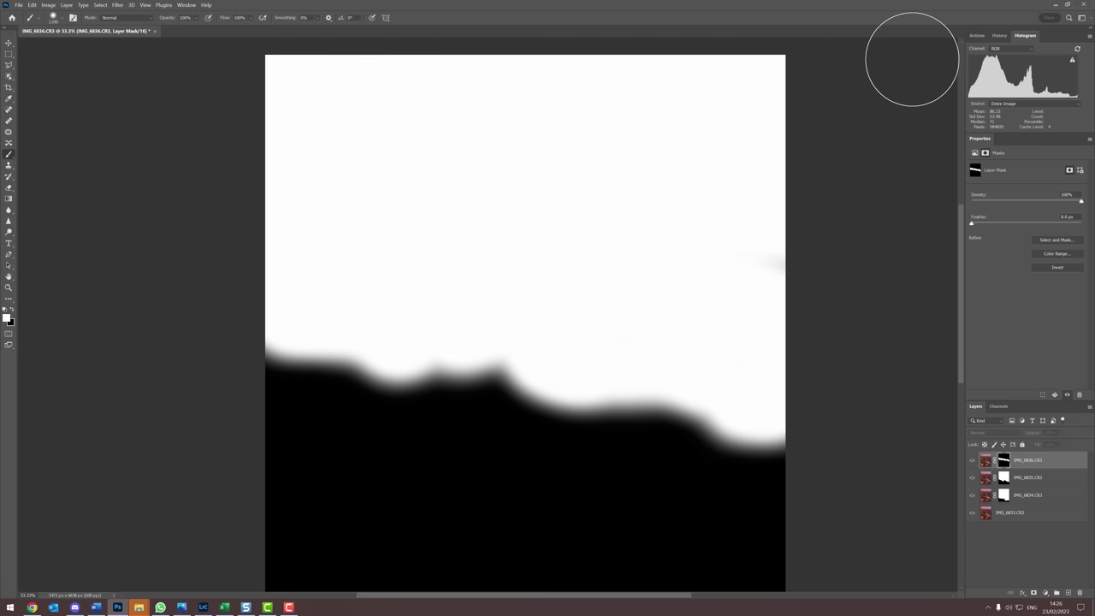
# - Return to the blended image with IMG_6833.CR3 selected and examine the sharpness of the cliffs and distant mountains up to 200%
pyautogui.click(1011, 513)
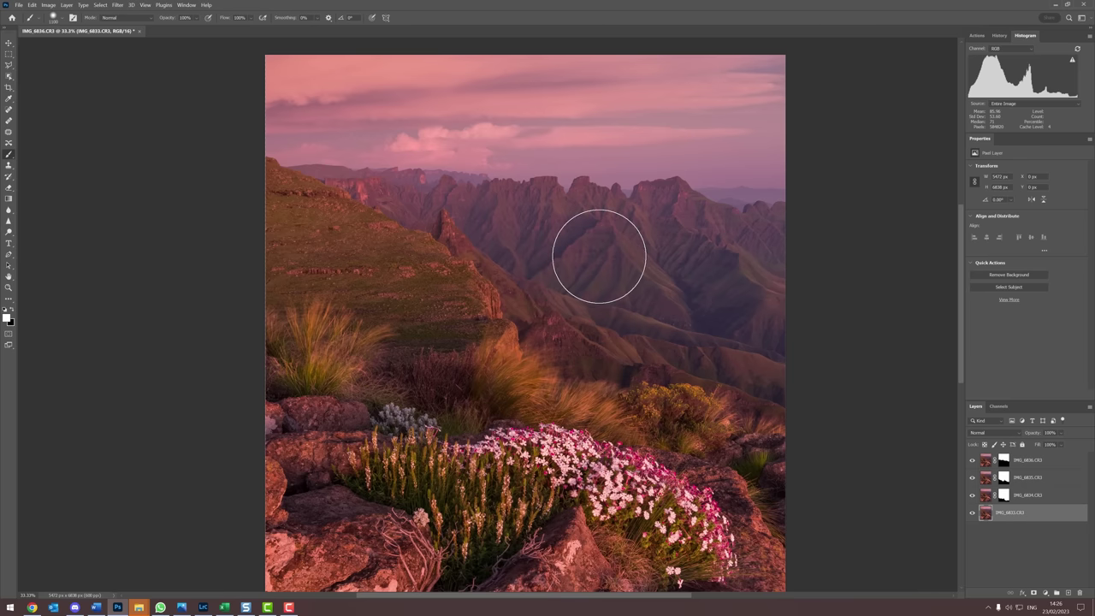
pyautogui.scroll(5, 598, 256)
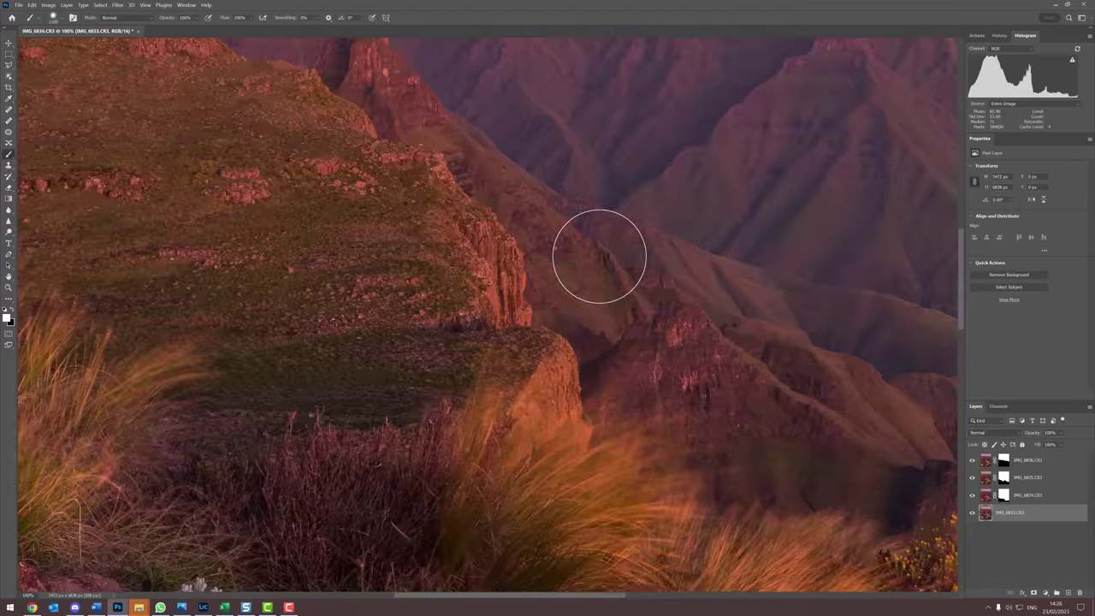
pyautogui.moveTo(582, 211); pyautogui.dragTo(699, 496)
pyautogui.moveTo(599, 43); pyautogui.dragTo(551, 453)
pyautogui.moveTo(501, 269); pyautogui.dragTo(396, 365)
pyautogui.moveTo(598, 470); pyautogui.dragTo(367, 359)
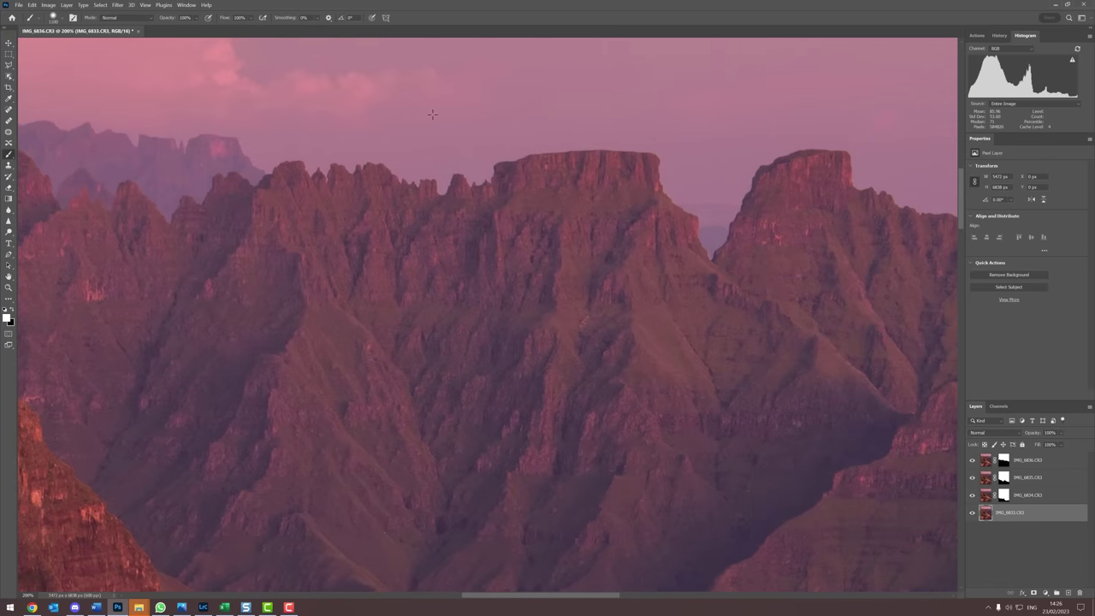
# - Examine the blended grasses, pink flowers and foreground rocks at 200% for sharpness and visible mask transitions
pyautogui.moveTo(535, 397); pyautogui.dragTo(496, 103)
pyautogui.moveTo(679, 431); pyautogui.dragTo(530, 112)
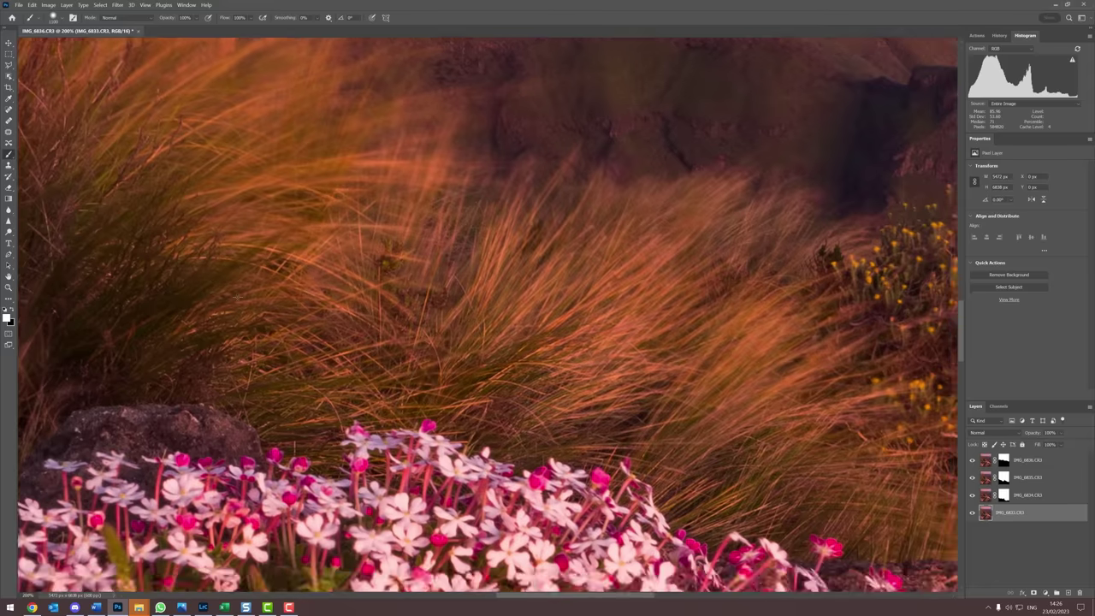
pyautogui.moveTo(313, 276); pyautogui.dragTo(682, 222)
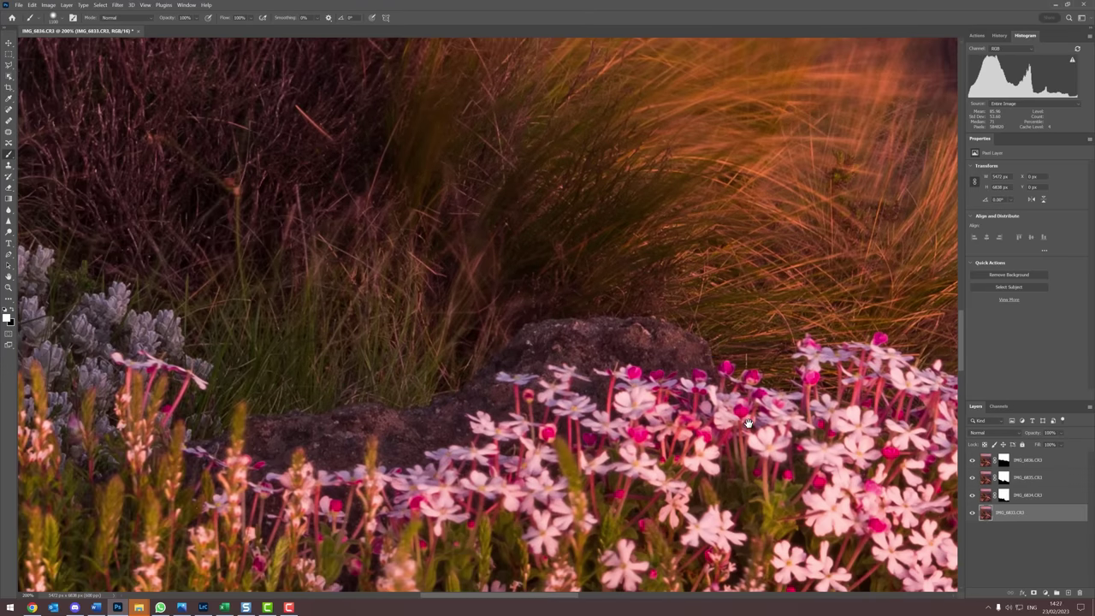
pyautogui.moveTo(747, 422); pyautogui.dragTo(458, 188)
pyautogui.moveTo(714, 484); pyautogui.dragTo(444, 162)
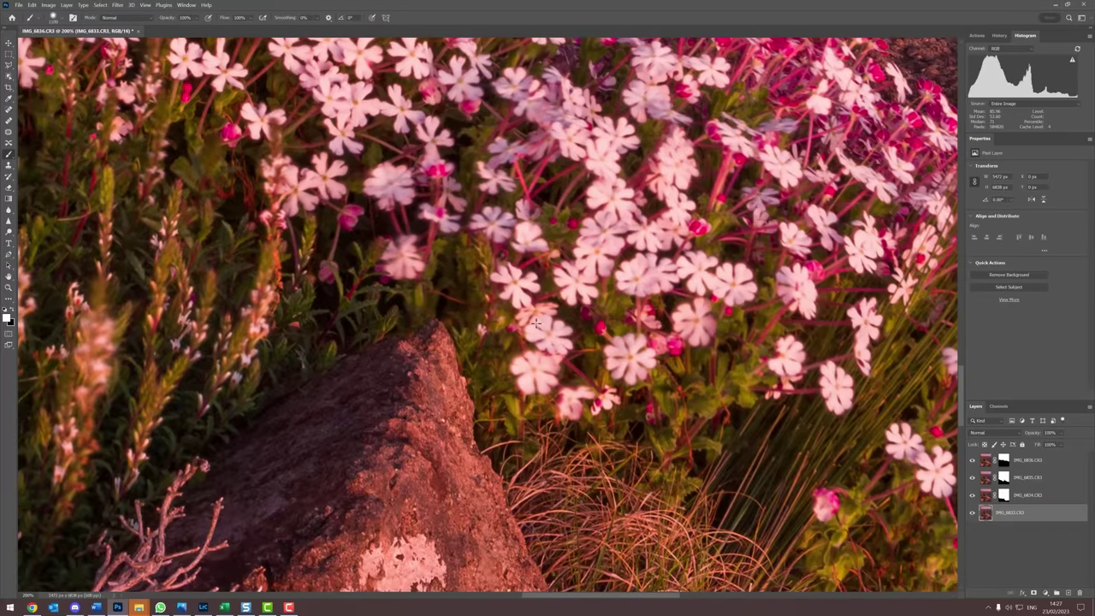
pyautogui.moveTo(634, 392); pyautogui.dragTo(294, 128)
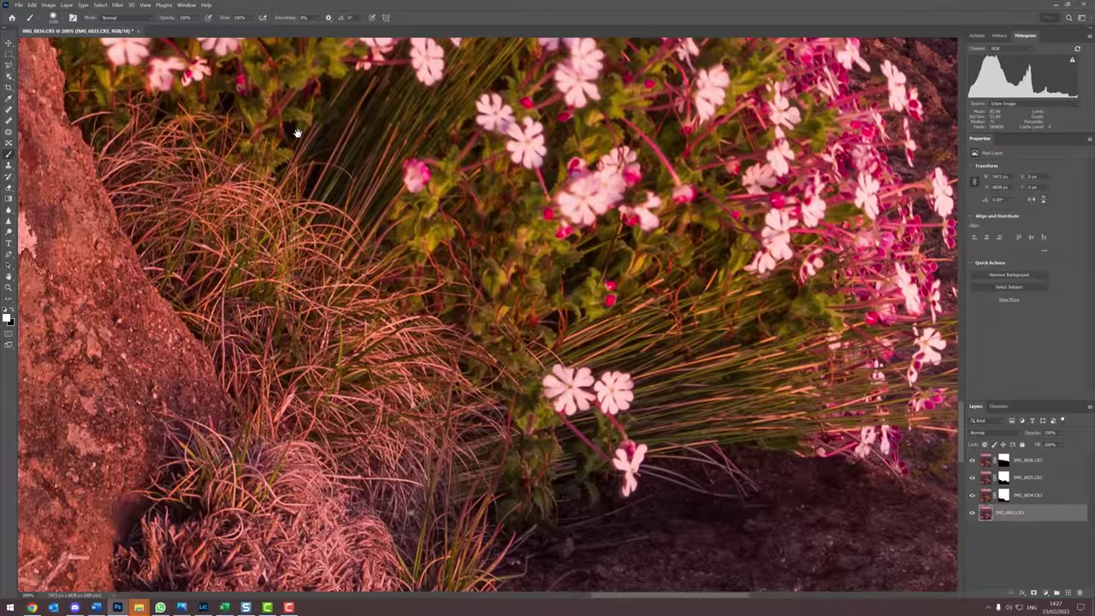
pyautogui.moveTo(456, 289); pyautogui.dragTo(409, 284)
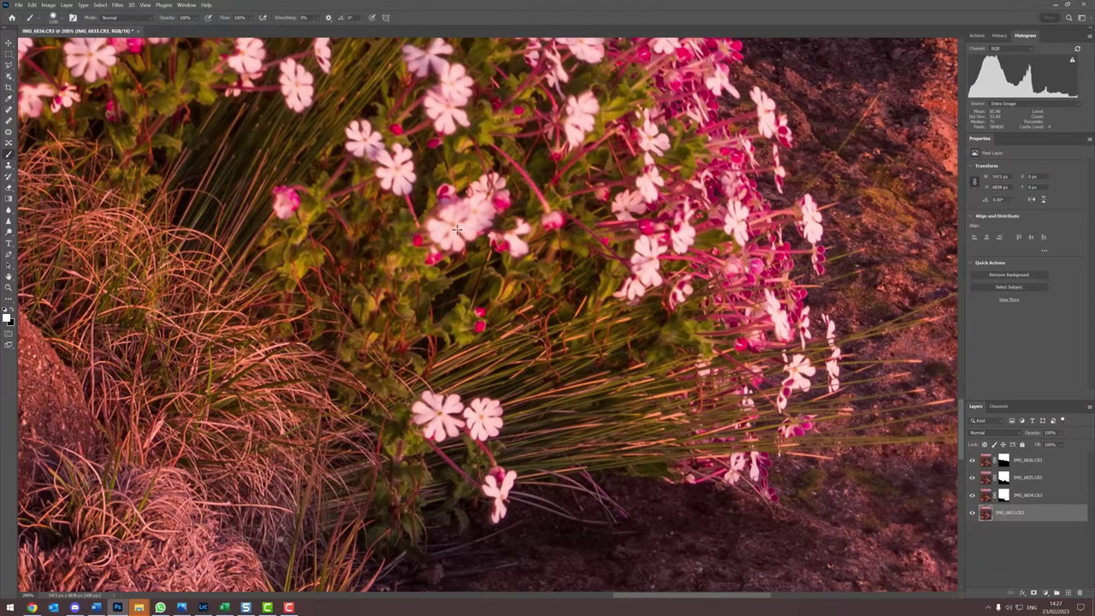
# - Examine the pink flowers, bare branches and foreground boulders at 200%, and check the overall blended image
pyautogui.moveTo(258, 202); pyautogui.dragTo(359, 282)
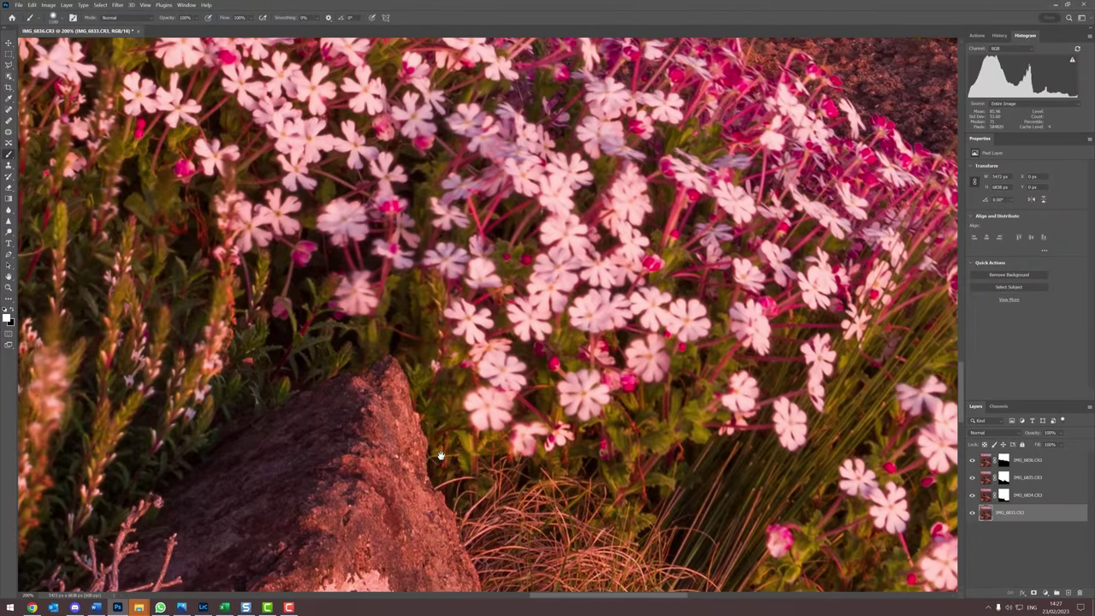
pyautogui.moveTo(440, 455); pyautogui.dragTo(746, 117)
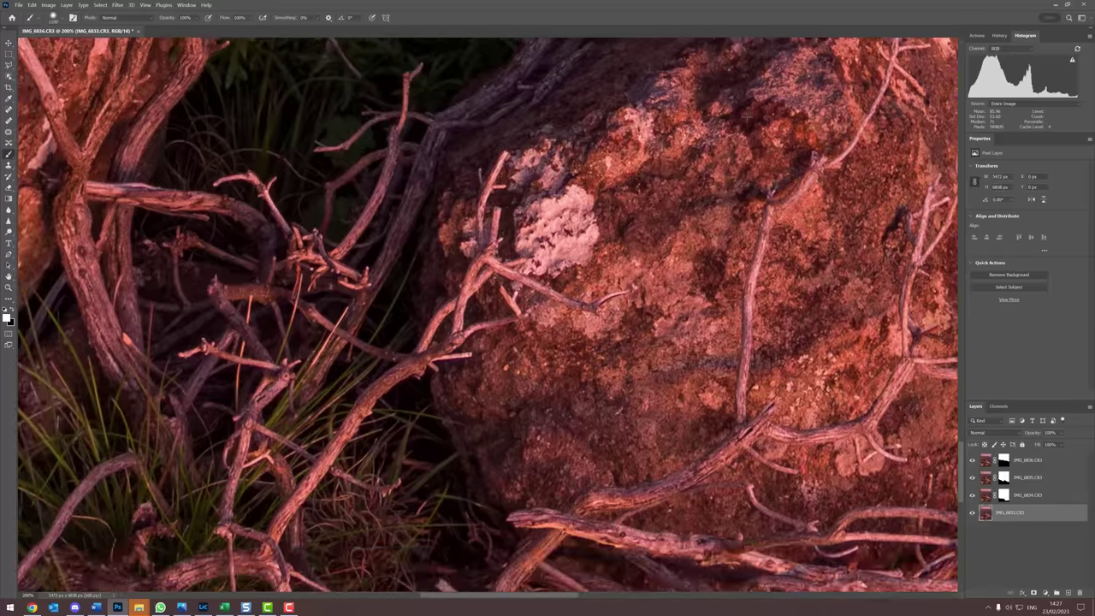
pyautogui.scroll(-5, 746, 118)
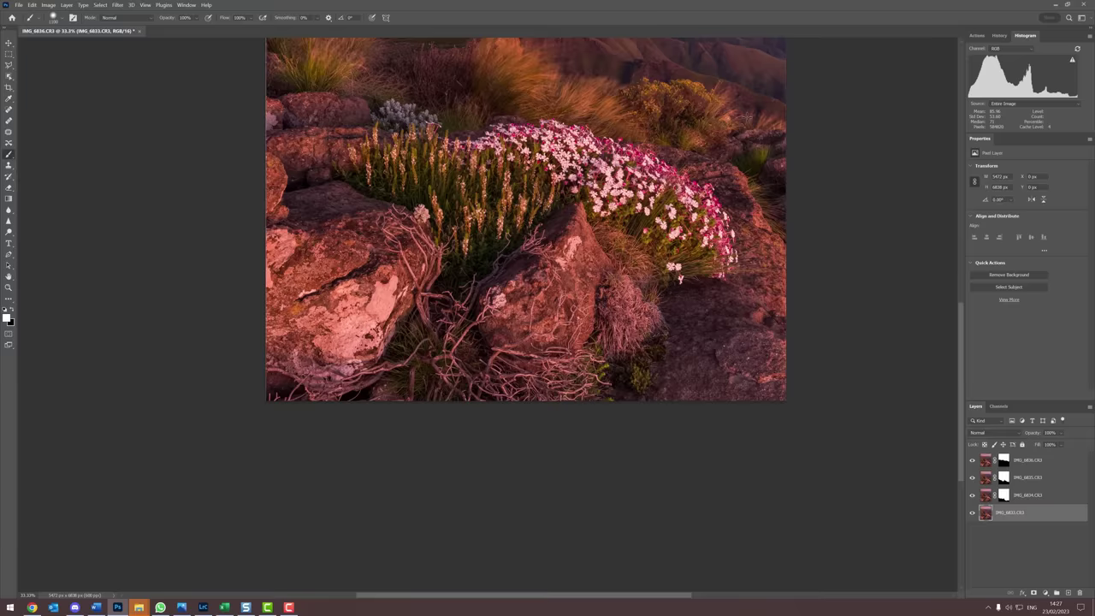
pyautogui.moveTo(622, 316); pyautogui.dragTo(539, 479)
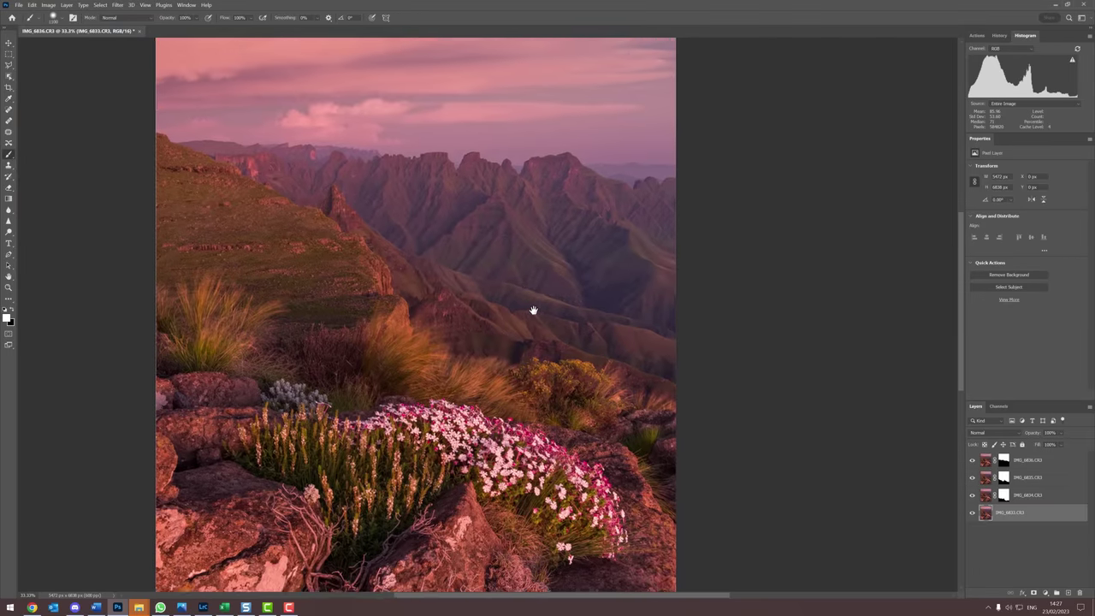
# - Crop the image slightly inward at a 4:5 ratio to trim the uneven edges left by aligning the frames
pyautogui.click(9, 87)
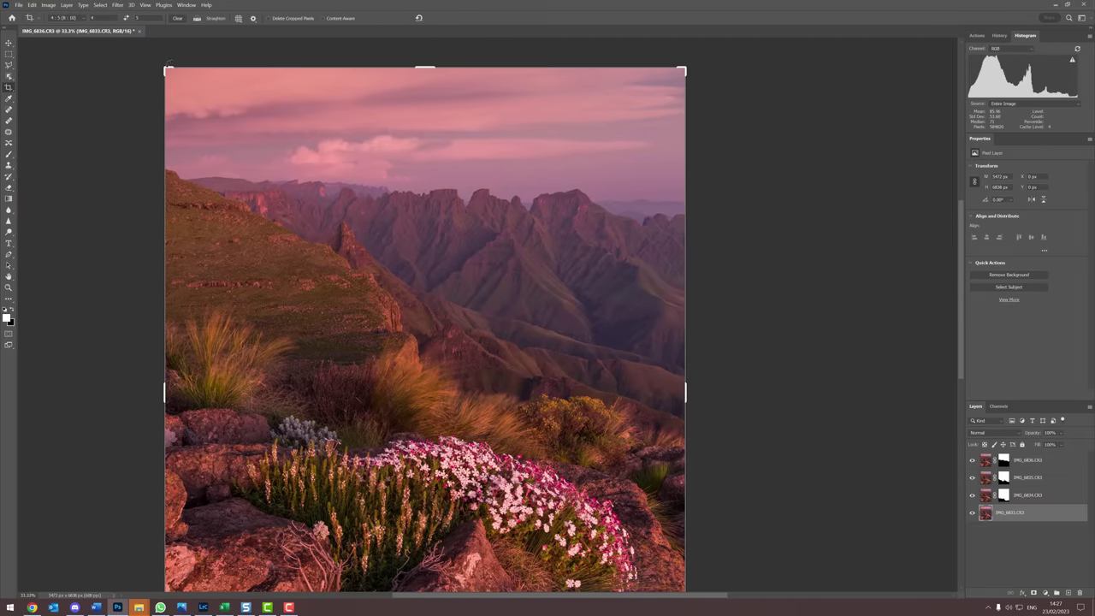
pyautogui.moveTo(165, 67); pyautogui.dragTo(167, 69)
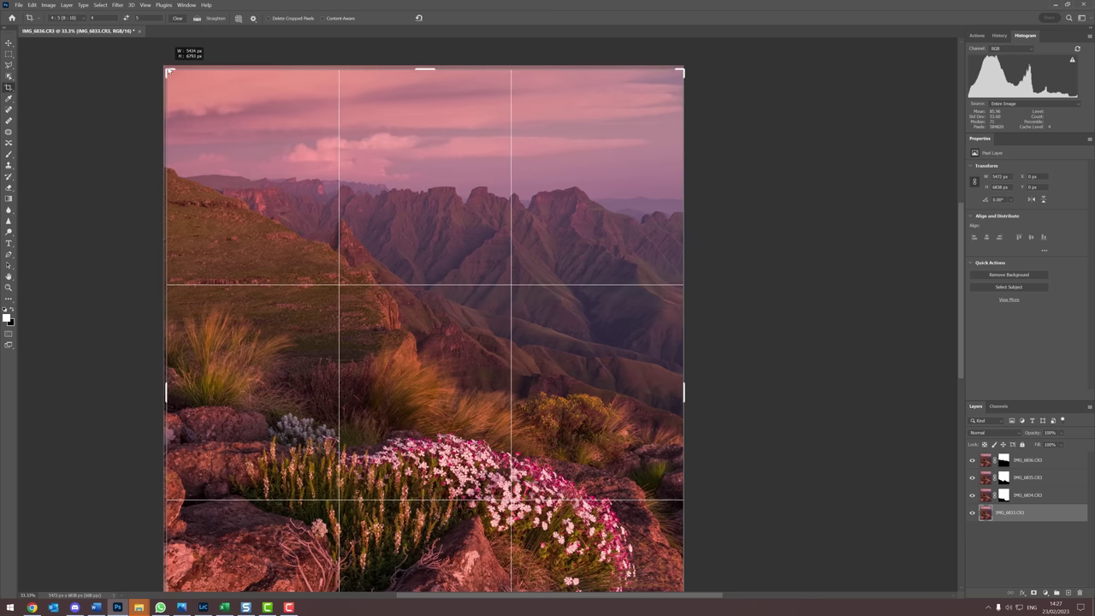
pyautogui.moveTo(686, 69); pyautogui.dragTo(681, 71)
pyautogui.scroll(-5, 459, 191)
pyautogui.scroll(3, 473, 189)
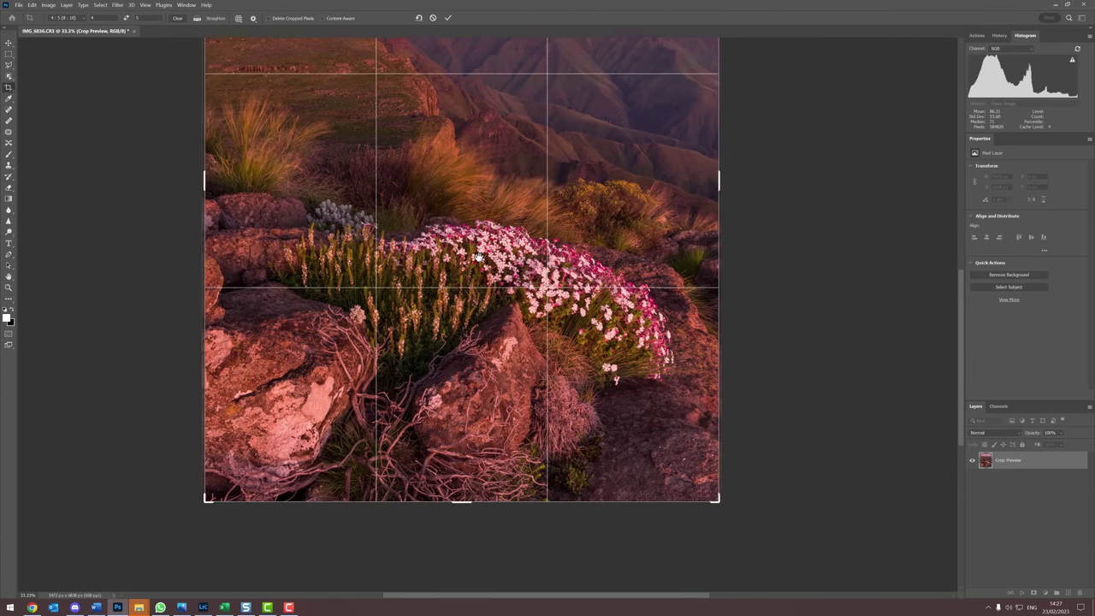
pyautogui.moveTo(484, 197); pyautogui.dragTo(484, 195)
pyautogui.scroll(4, 775, 264)
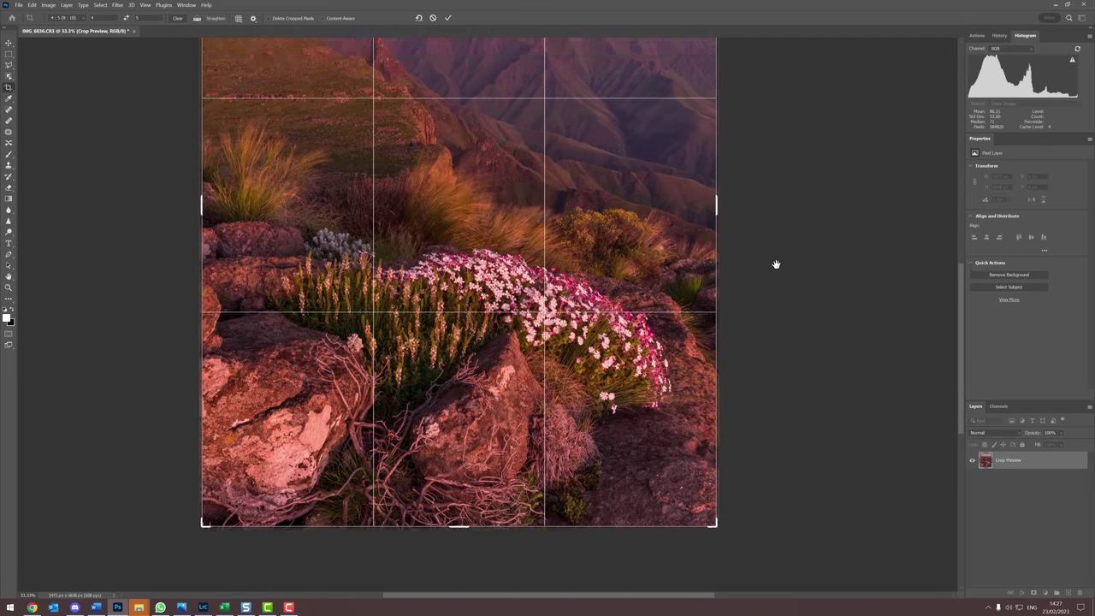
pyautogui.scroll(1, 773, 297)
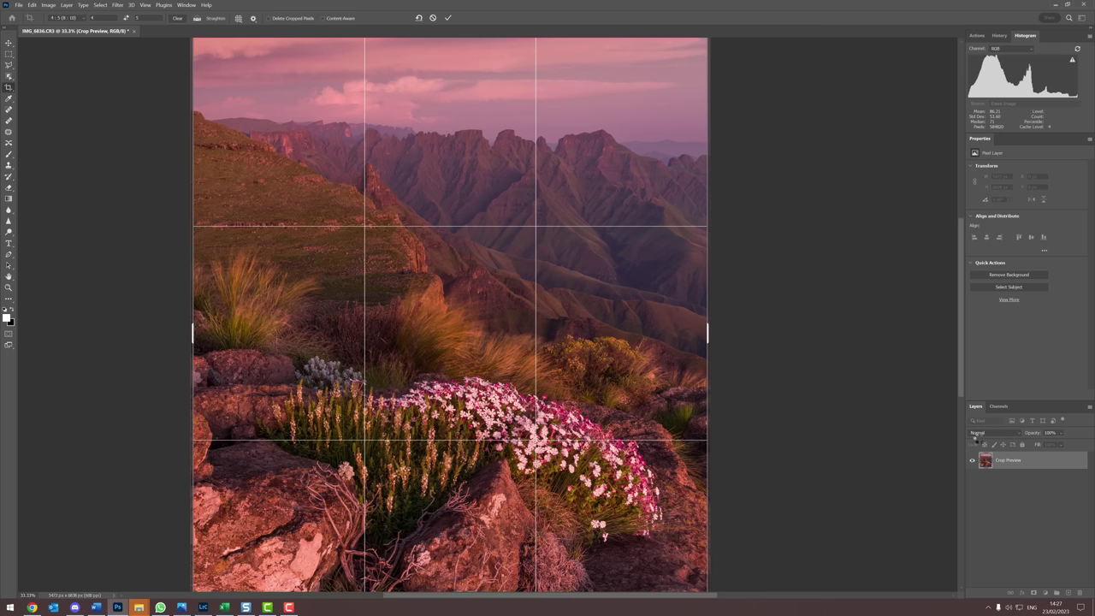
pyautogui.press('Return')
# - Add a Curves adjustment layer above the image layers and move its white point to input 212 with the highlight clipping preview
pyautogui.click(1044, 591)
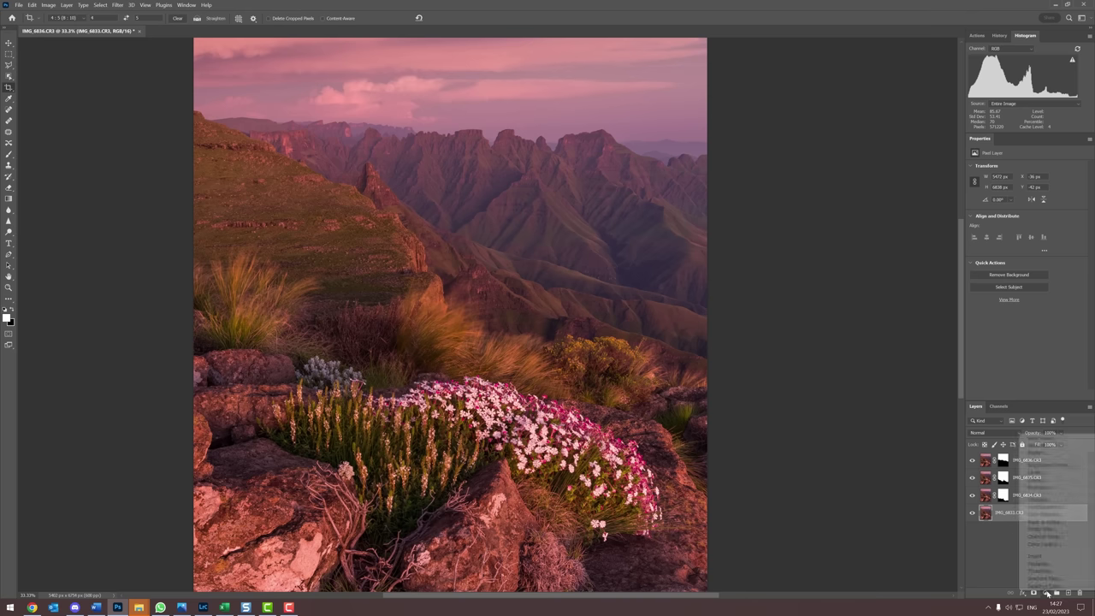
pyautogui.click(1037, 480)
pyautogui.moveTo(1035, 512); pyautogui.dragTo(1025, 453)
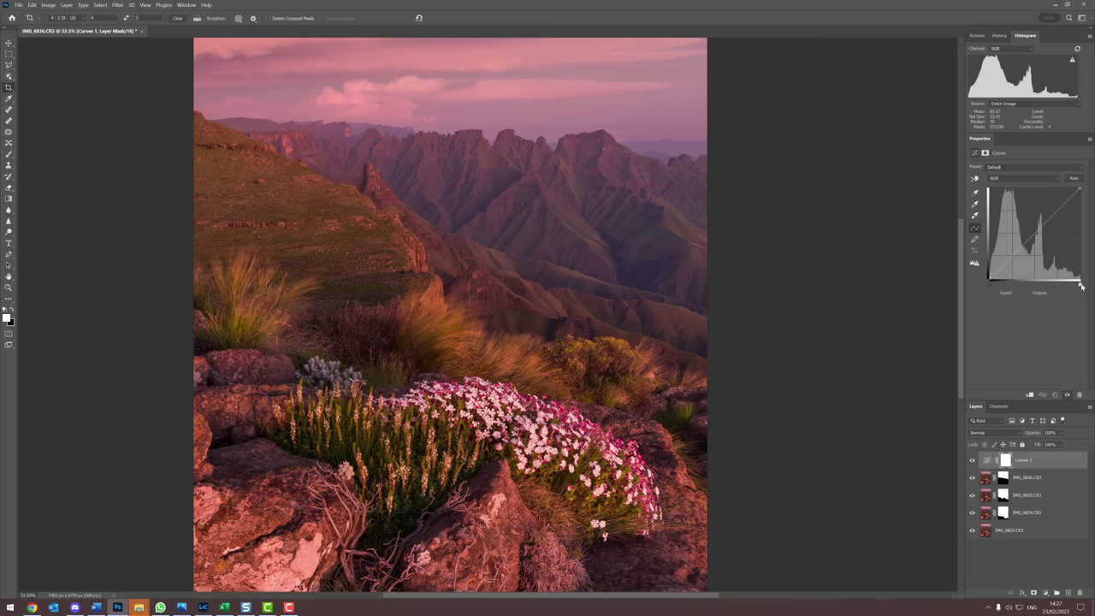
pyautogui.scroll(-2, 513, 414)
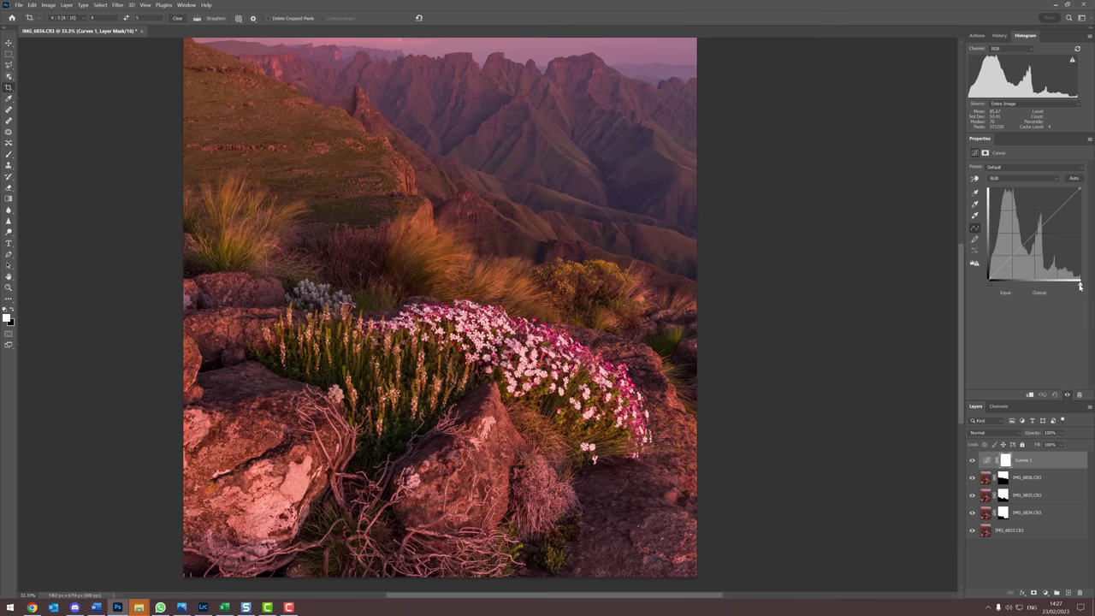
pyautogui.moveTo(1081, 288)
pyautogui.mouseDown()
pyautogui.moveTo(1092, 288)
pyautogui.moveTo(1075, 287)
pyautogui.mouseUp()
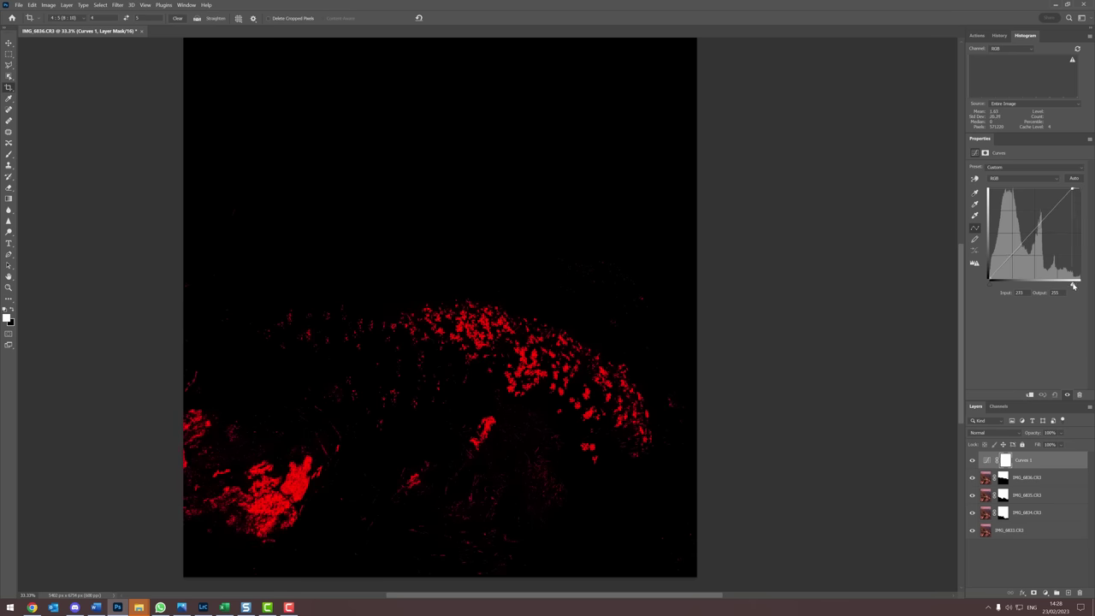
pyautogui.moveTo(1071, 287); pyautogui.dragTo(1069, 287)
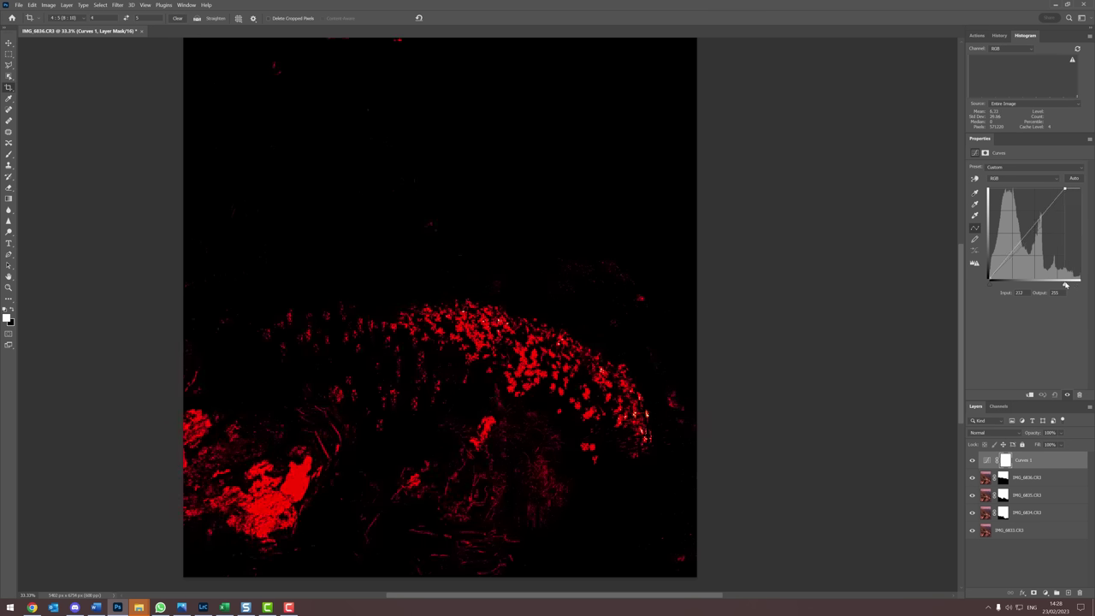
pyautogui.moveTo(1063, 284); pyautogui.dragTo(1064, 284)
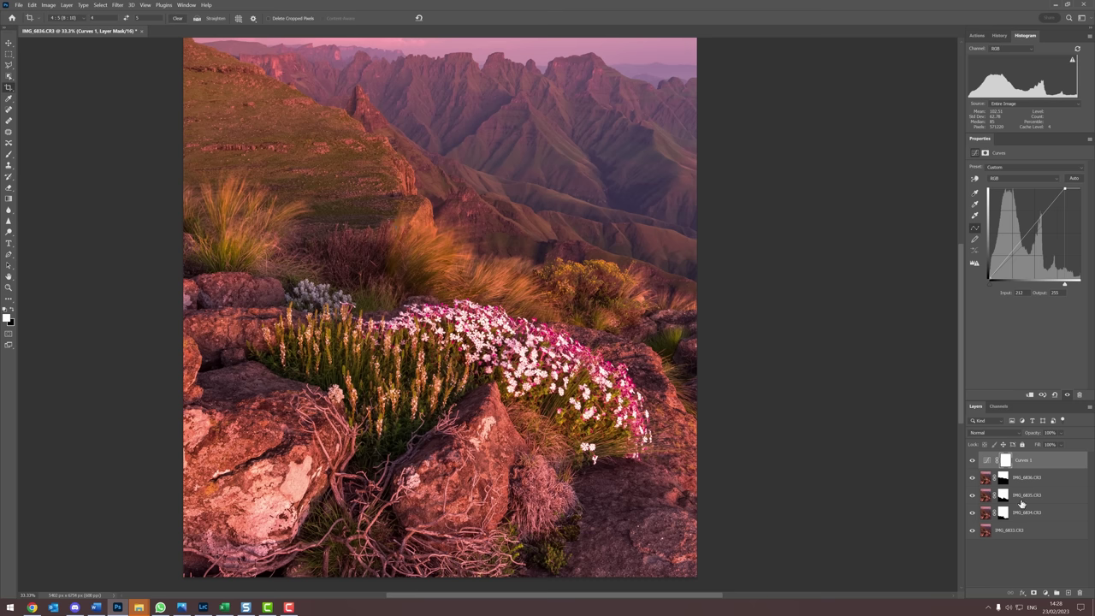
# - Paint the Curves 1 mask black over the pink flowers, and at 50% opacity over the bright foreground rocks
pyautogui.click(8, 154)
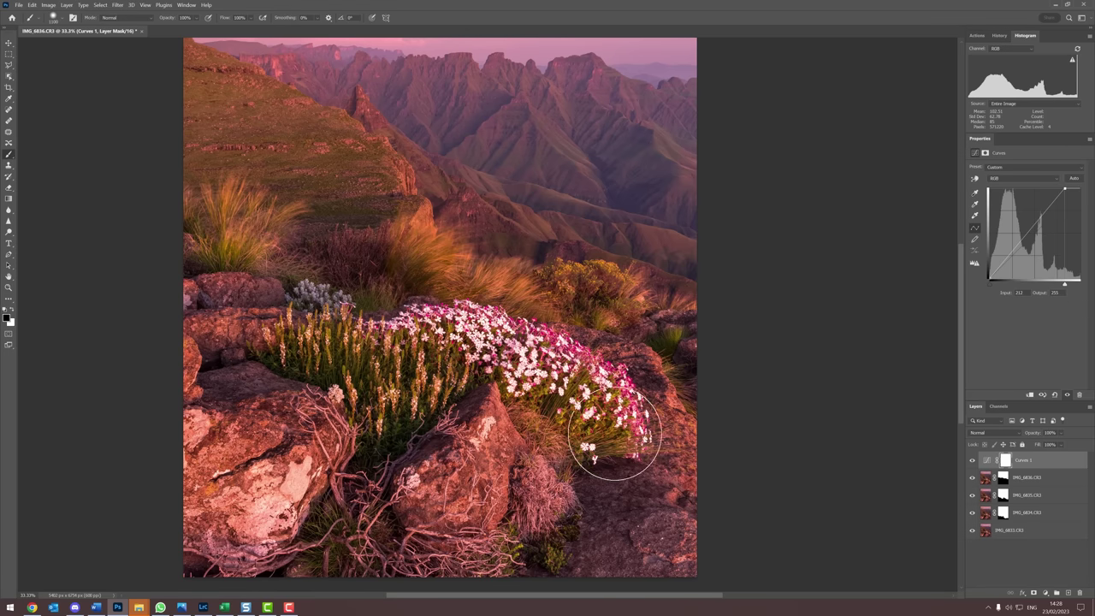
pyautogui.moveTo(402, 346)
pyautogui.mouseDown()
pyautogui.moveTo(302, 312)
pyautogui.moveTo(345, 322)
pyautogui.moveTo(391, 377)
pyautogui.moveTo(389, 403)
pyautogui.moveTo(504, 393)
pyautogui.mouseUp()
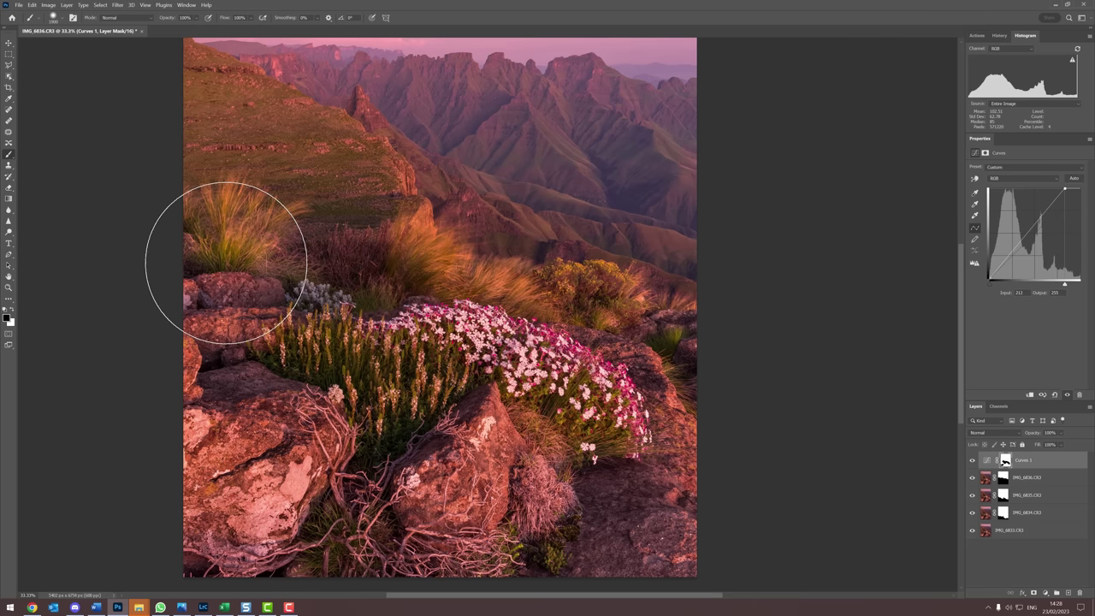
pyautogui.press('5')
pyautogui.moveTo(163, 395)
pyautogui.mouseDown()
pyautogui.moveTo(249, 525)
pyautogui.moveTo(256, 489)
pyautogui.moveTo(180, 356)
pyautogui.mouseUp()
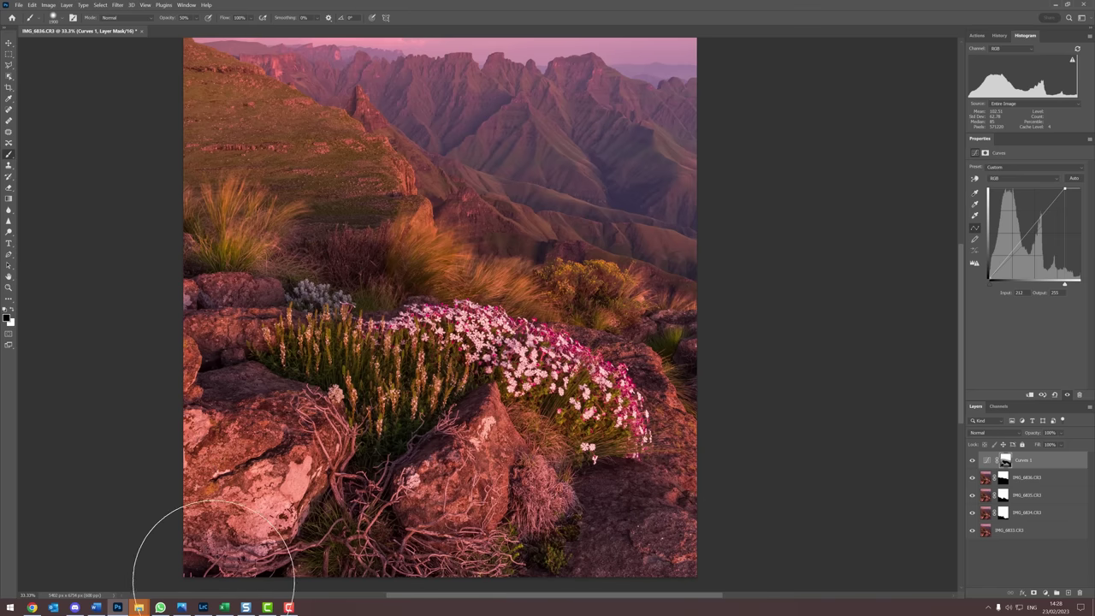
pyautogui.moveTo(640, 309); pyautogui.dragTo(644, 344)
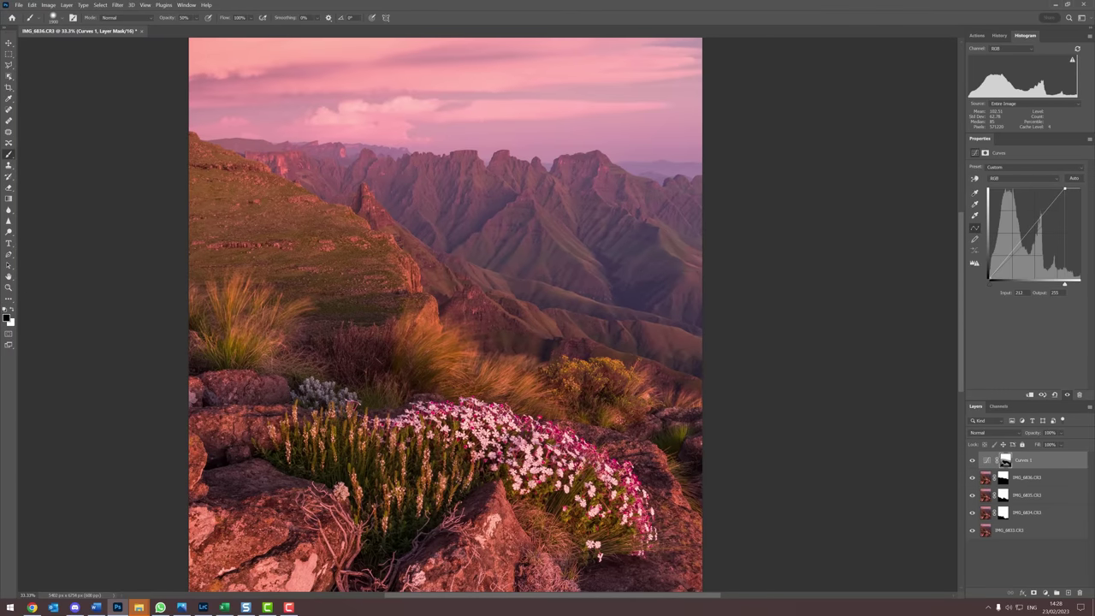
# - Compare the image with and without the Curves 1 adjustment
pyautogui.click(1004, 461)
pyautogui.click(971, 460)
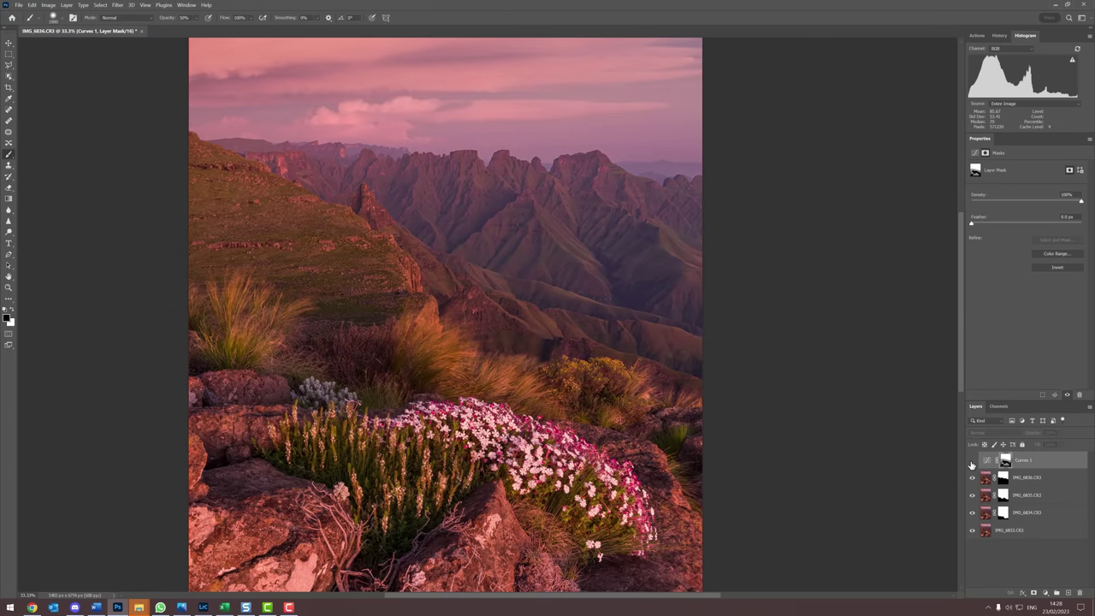
pyautogui.click(972, 460)
pyautogui.click(971, 460)
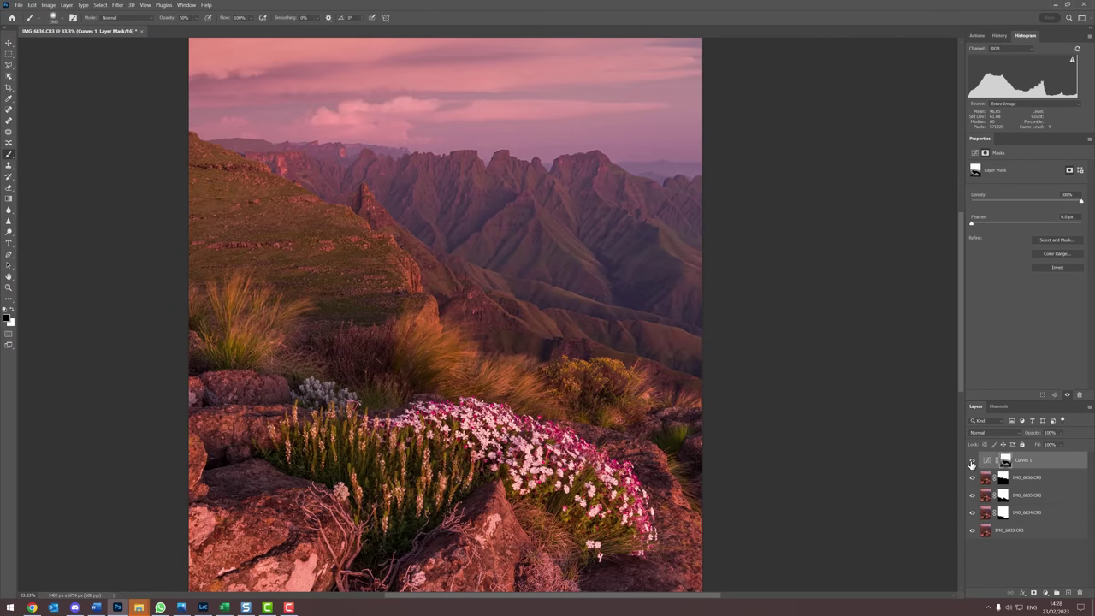
pyautogui.click(971, 460)
# - Darken the midtones of Curves 1 with a point at input 113, output 123, and compare before and after
pyautogui.click(1030, 461)
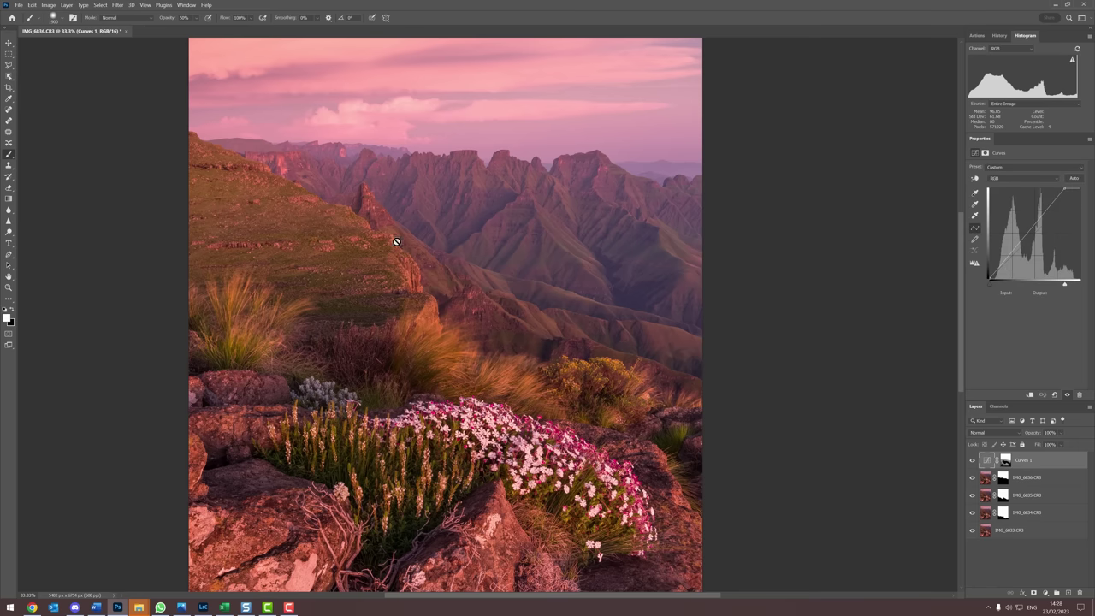
pyautogui.moveTo(1029, 231); pyautogui.dragTo(1029, 233)
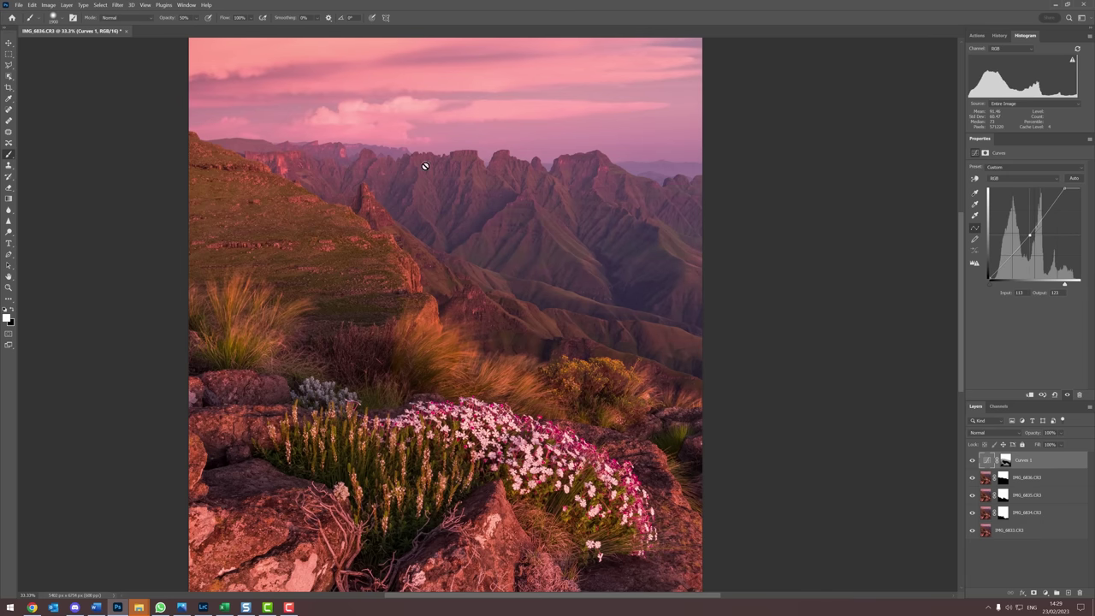
pyautogui.click(971, 460)
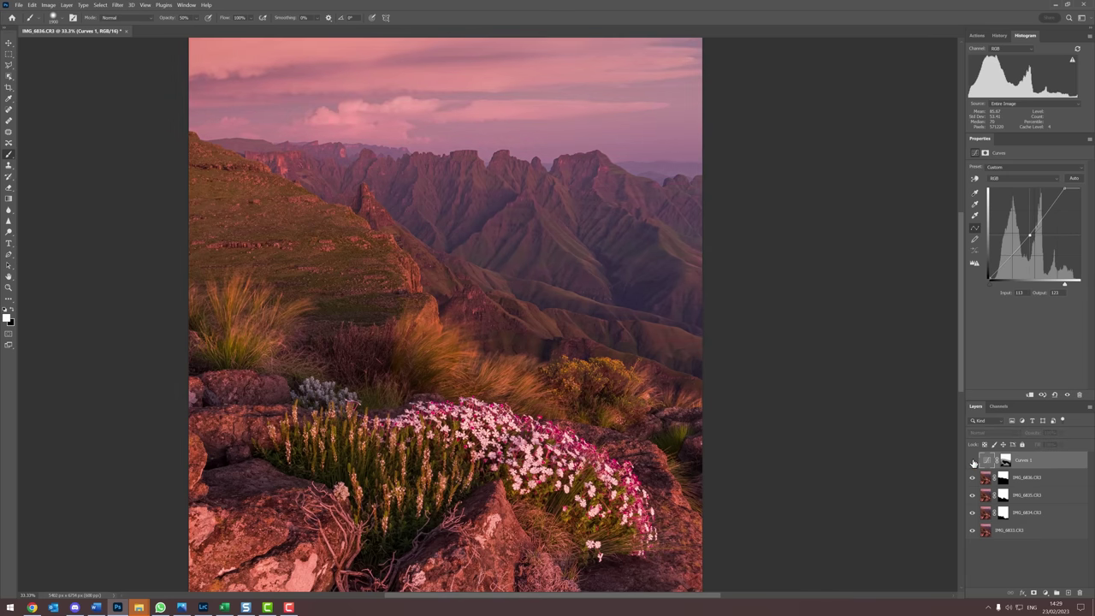
pyautogui.click(971, 460)
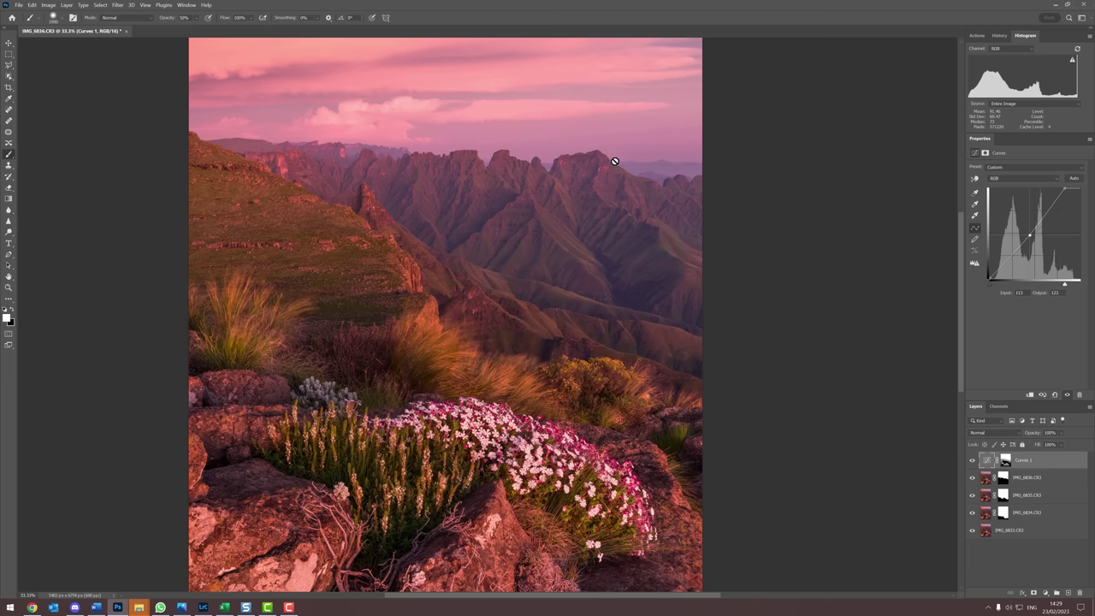
# - Paint the Curves 1 mask black at 50% opacity over the bright sky, reduce the brush size, and compare before and after
pyautogui.scroll(3, 503, 242)
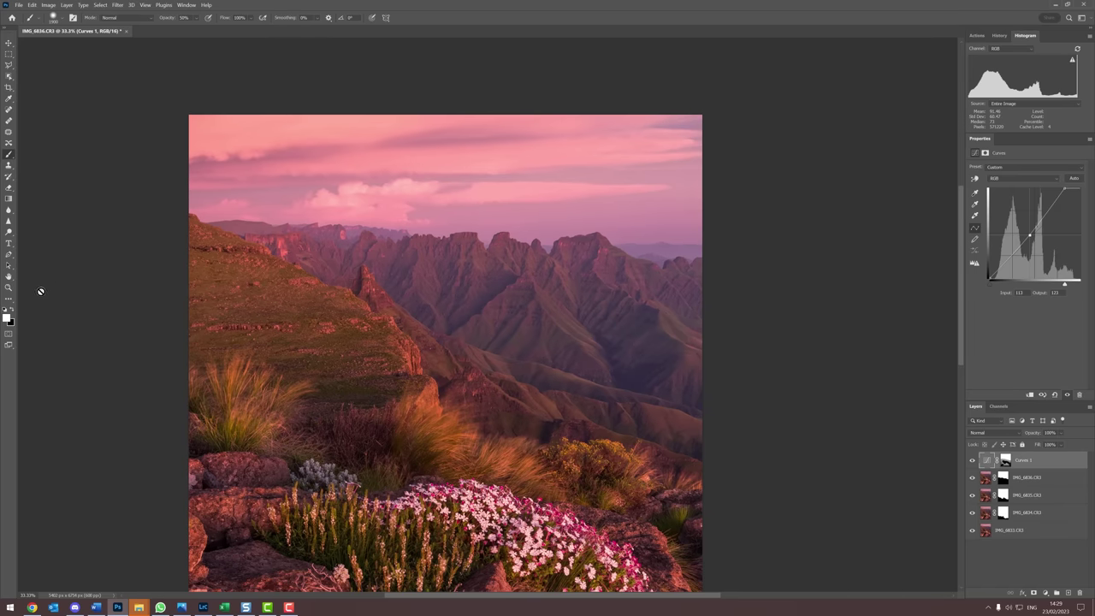
pyautogui.click(1005, 462)
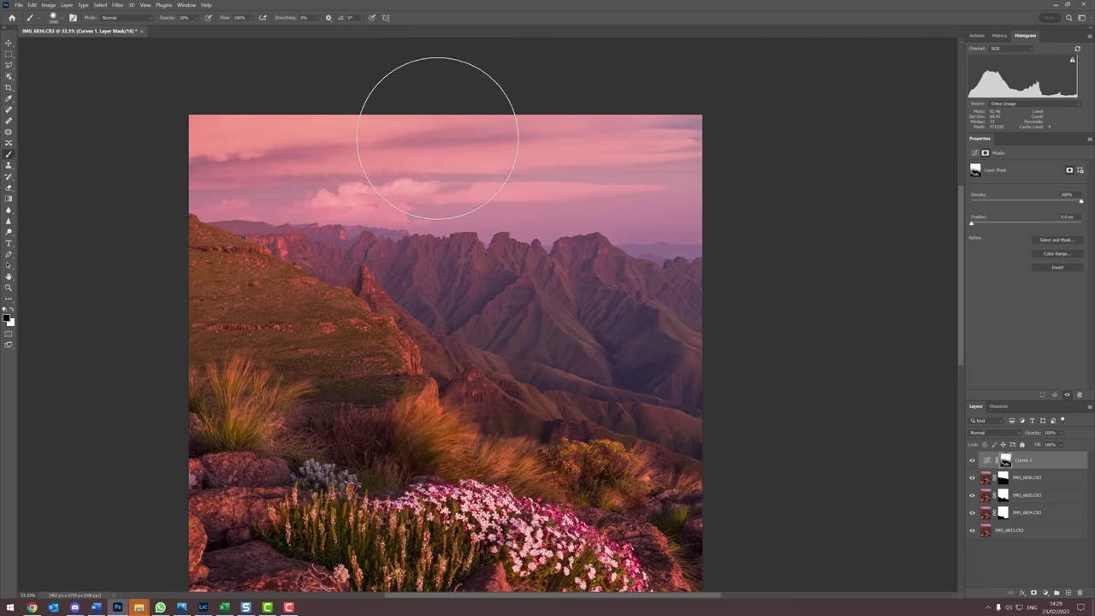
pyautogui.press('[')
pyautogui.press('[')
pyautogui.press('[')
pyautogui.press('[')
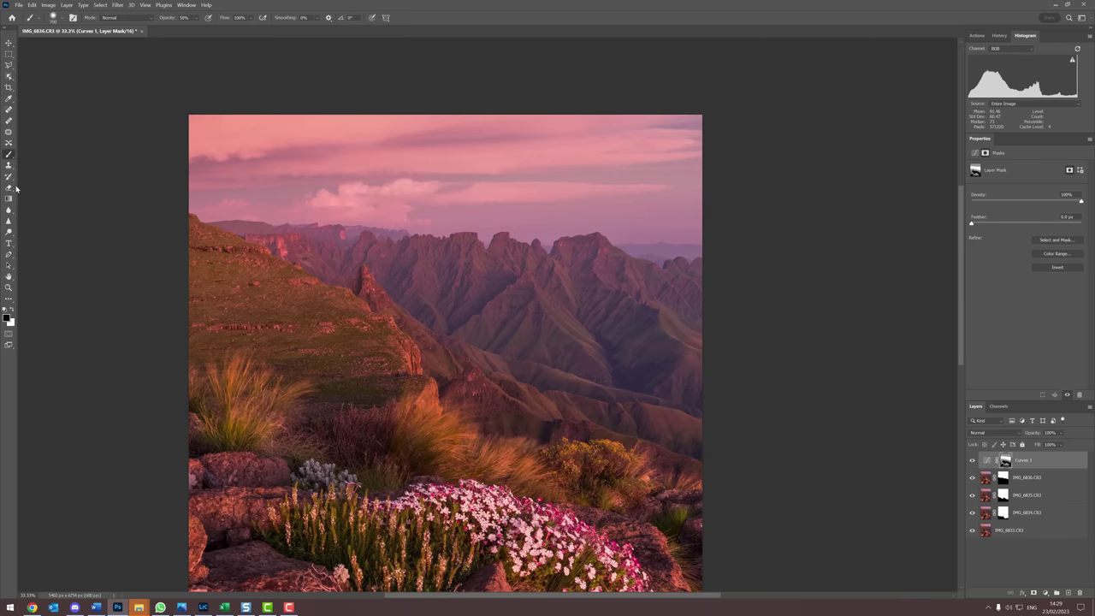
pyautogui.click(972, 461)
pyautogui.click(973, 461)
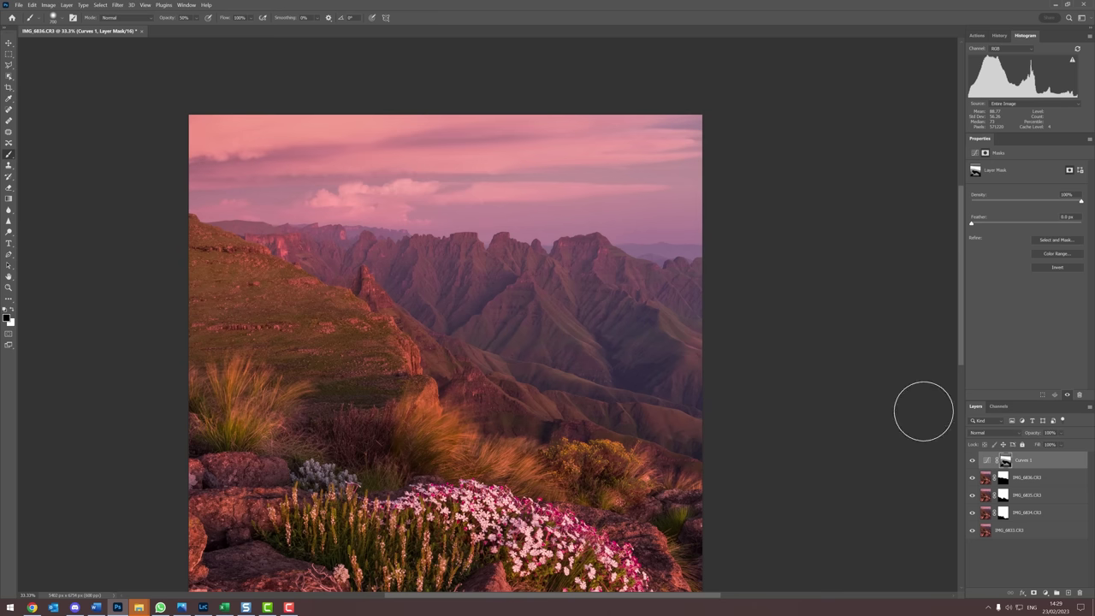
# - Add a second Curves adjustment layer darkened with a point at input 144, output 115, and invert its mask to black
pyautogui.moveTo(527, 183); pyautogui.dragTo(520, 175)
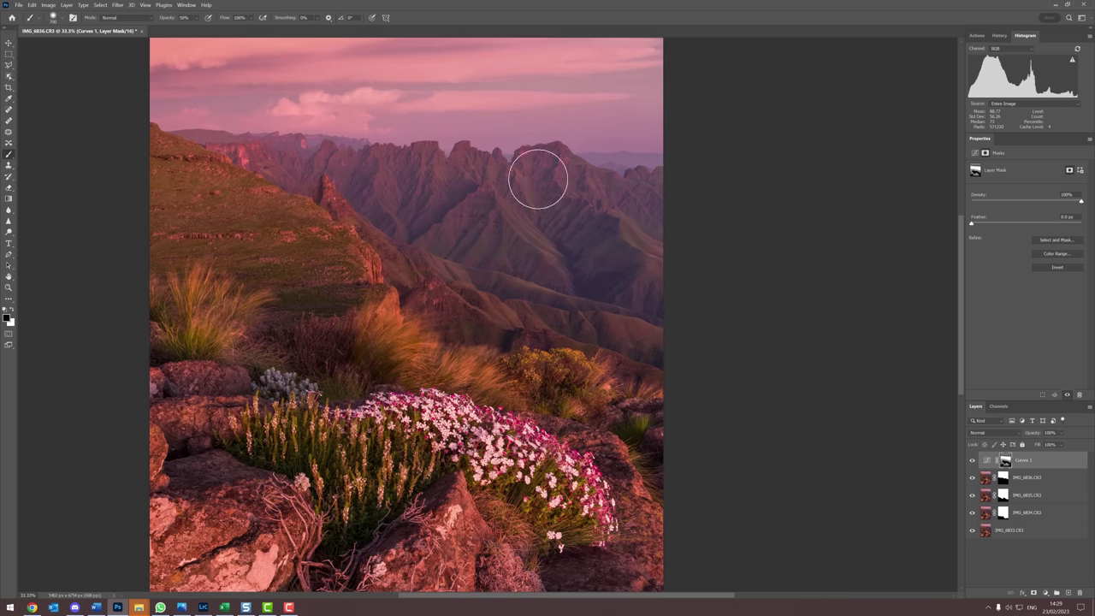
pyautogui.hotkey('ctrl', '-')
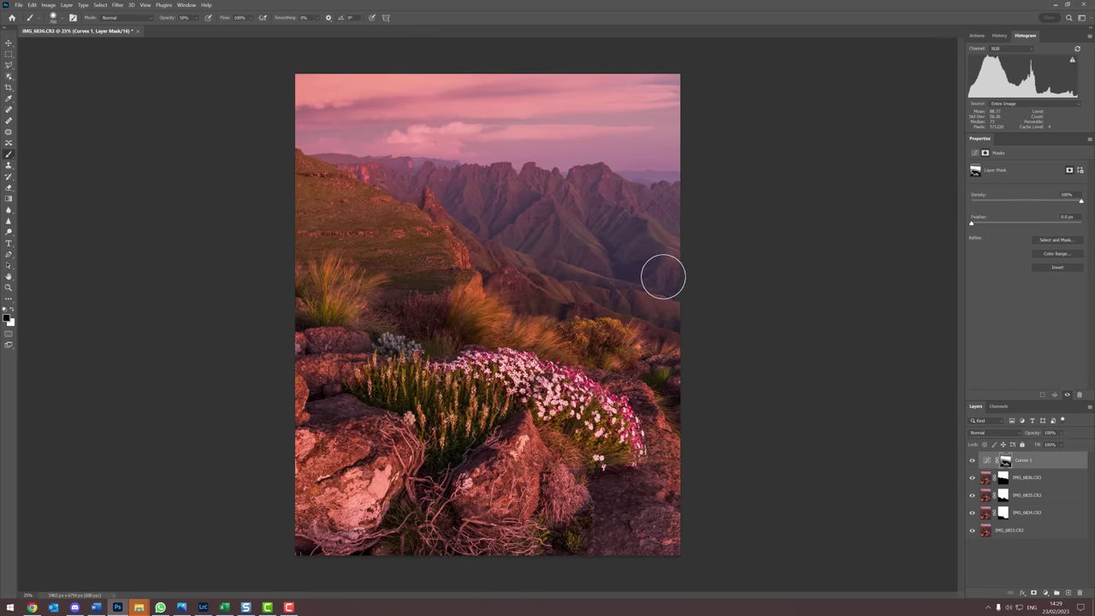
pyautogui.click(1044, 597)
pyautogui.click(1039, 488)
pyautogui.moveTo(1035, 234); pyautogui.dragTo(1040, 239)
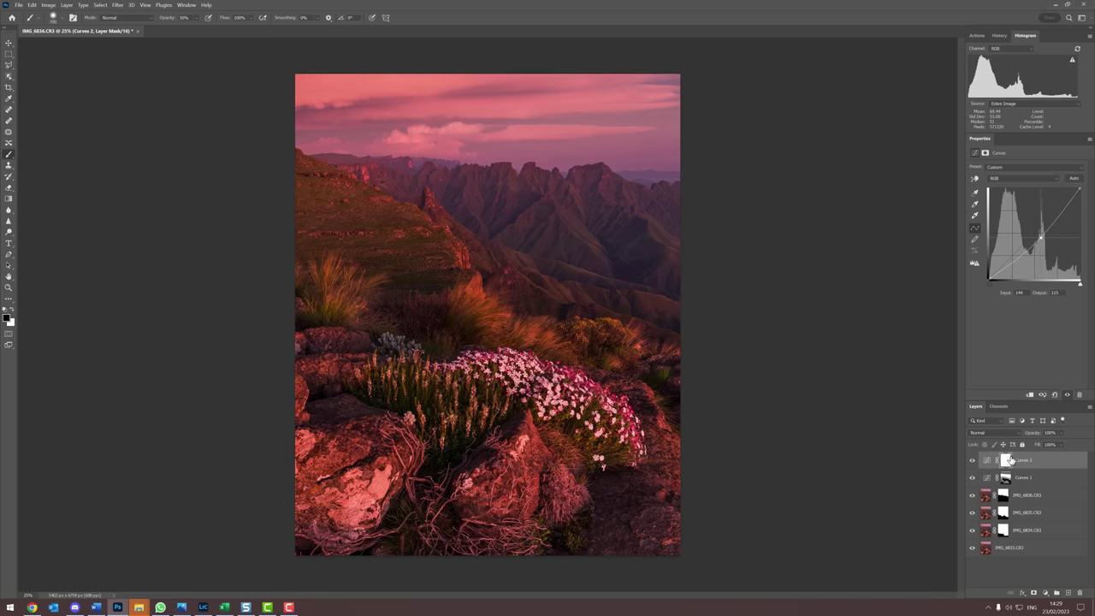
pyautogui.hotkey('ctrl', 'i')
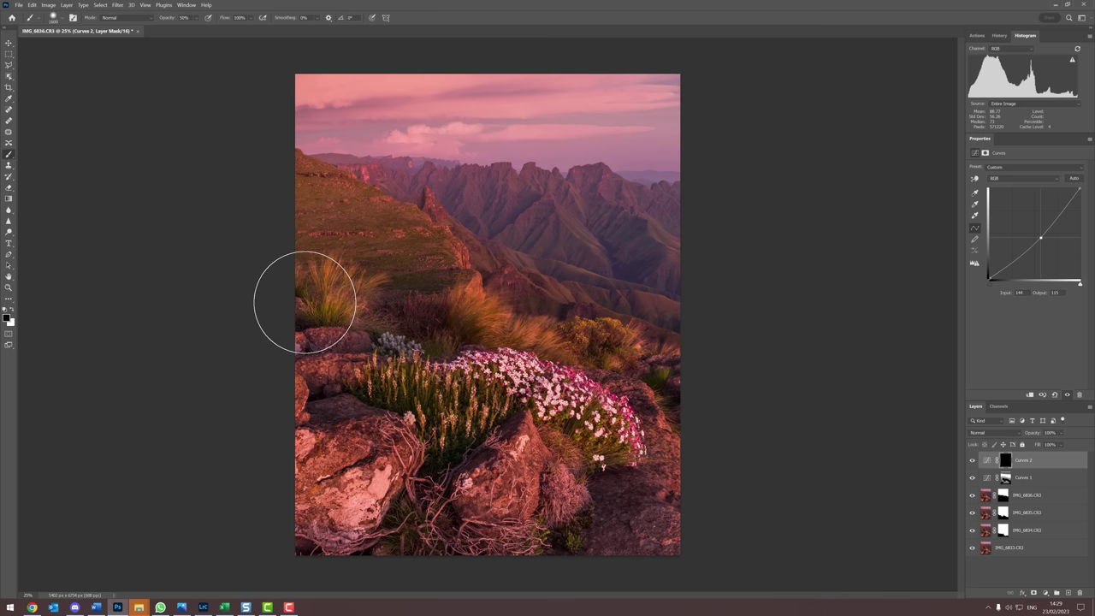
# - Paint the Curves 2 mask white at 30% opacity along the image's outer edges, and dock the floating document window again
pyautogui.press('x')
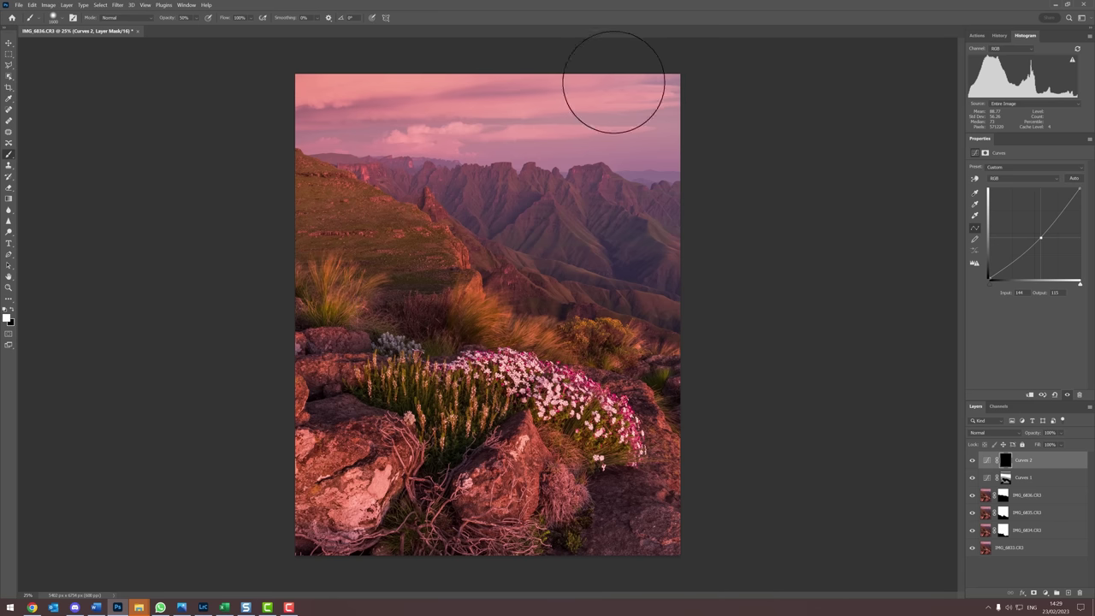
pyautogui.press('3')
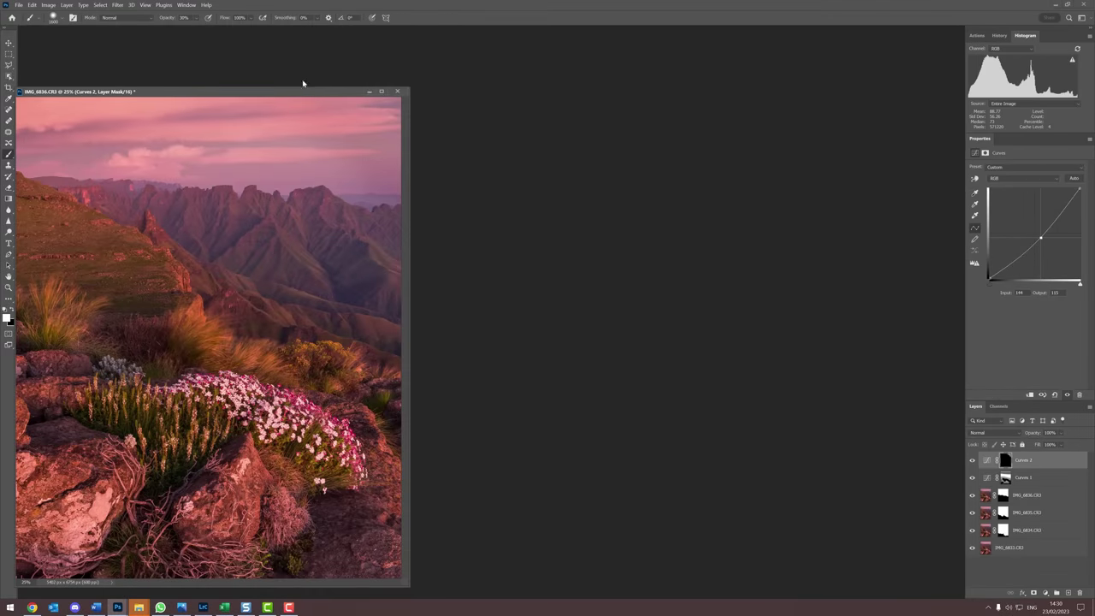
pyautogui.moveTo(306, 89); pyautogui.dragTo(360, 26)
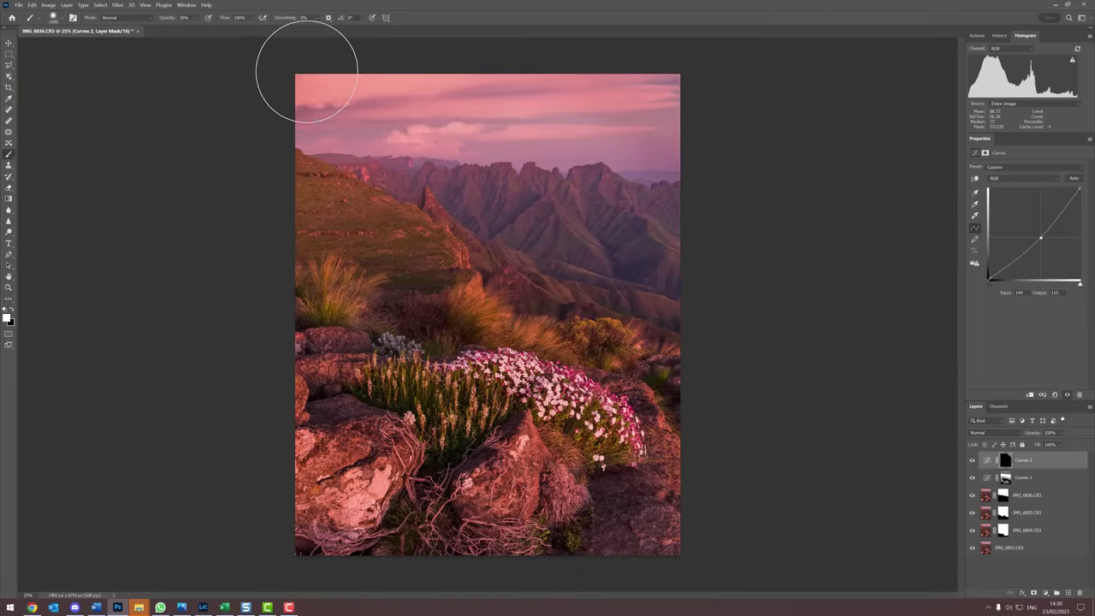